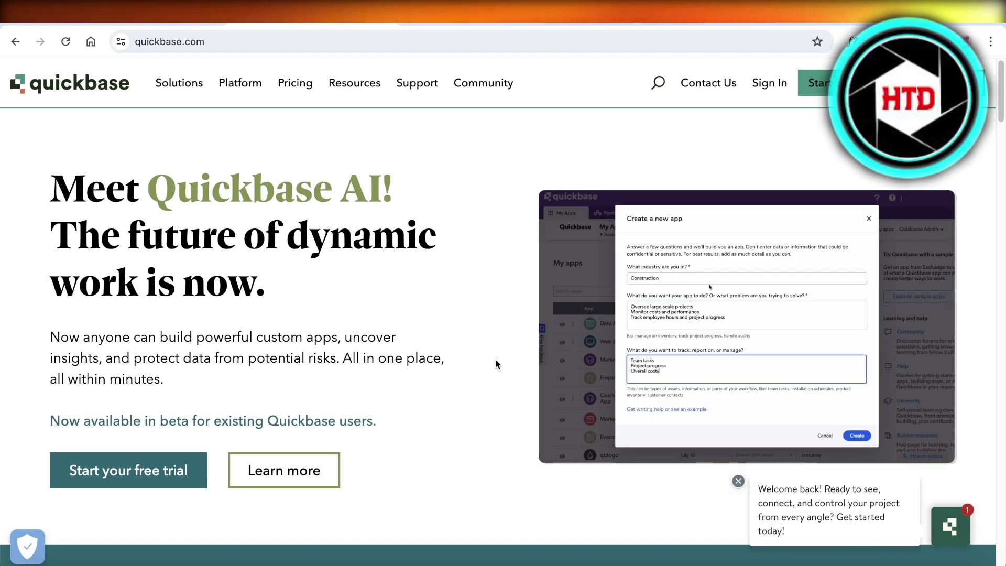
Step: Start the free trial, autofilling business email, first and last name from saved details
scroll(459, 383, "down", 4)
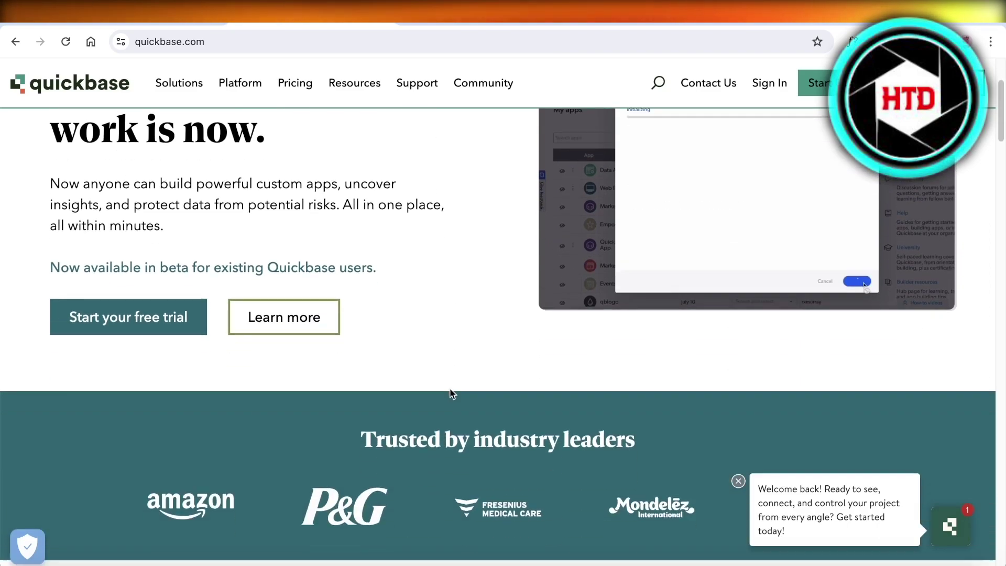
scroll(435, 419, "down", 11)
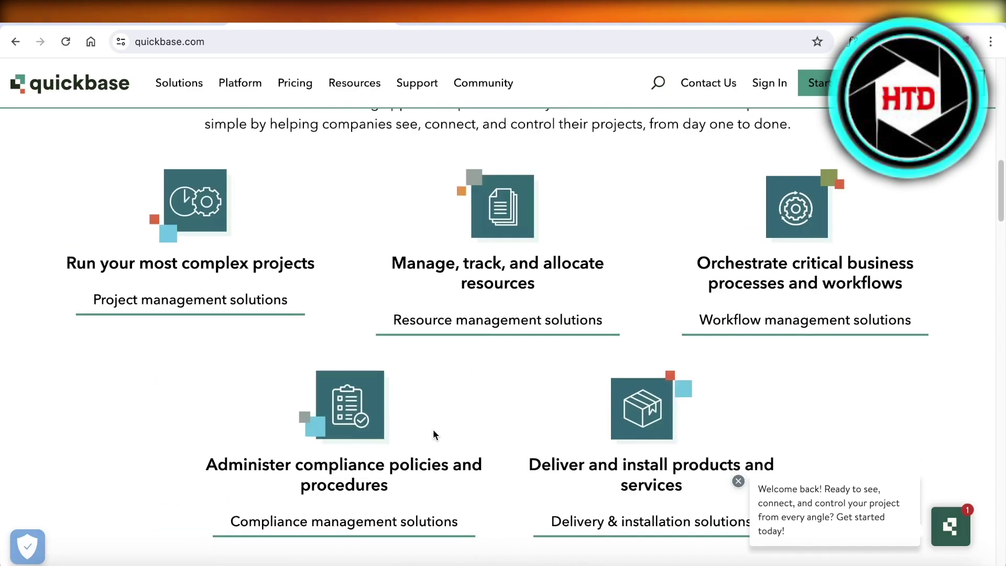
scroll(952, 264, "down", 2)
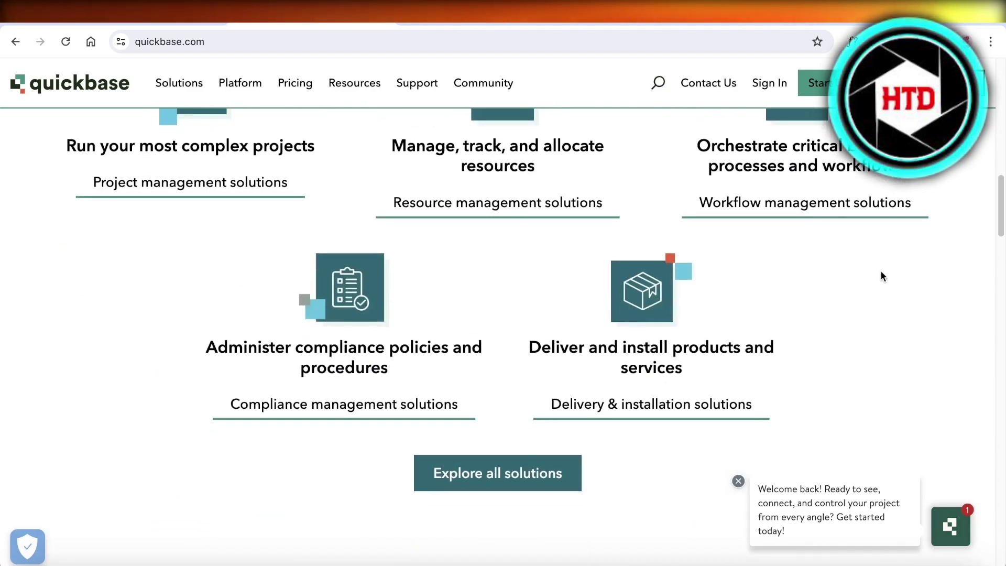
scroll(835, 281, "down", 5)
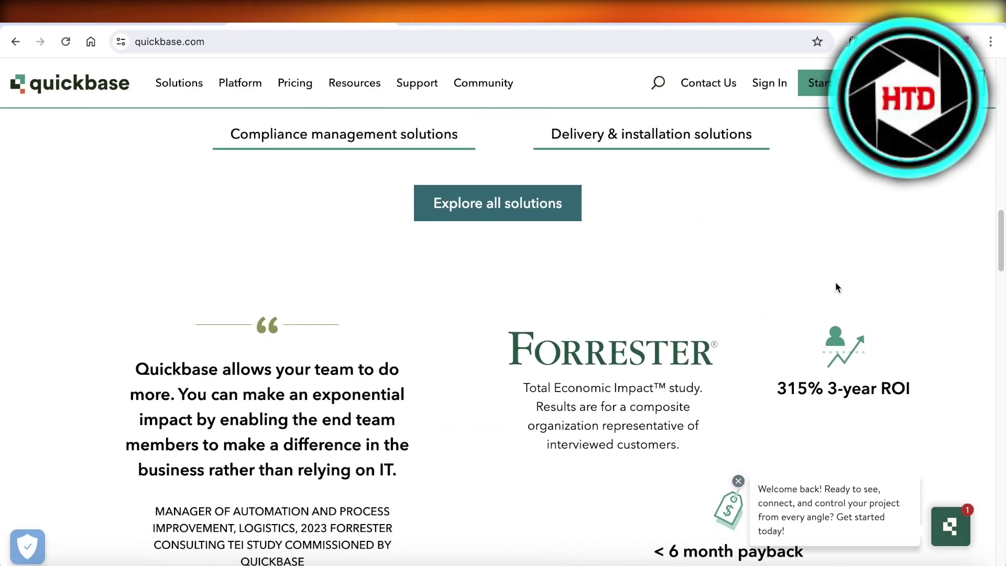
scroll(835, 282, "down", 8)
scroll(841, 279, "up", 20)
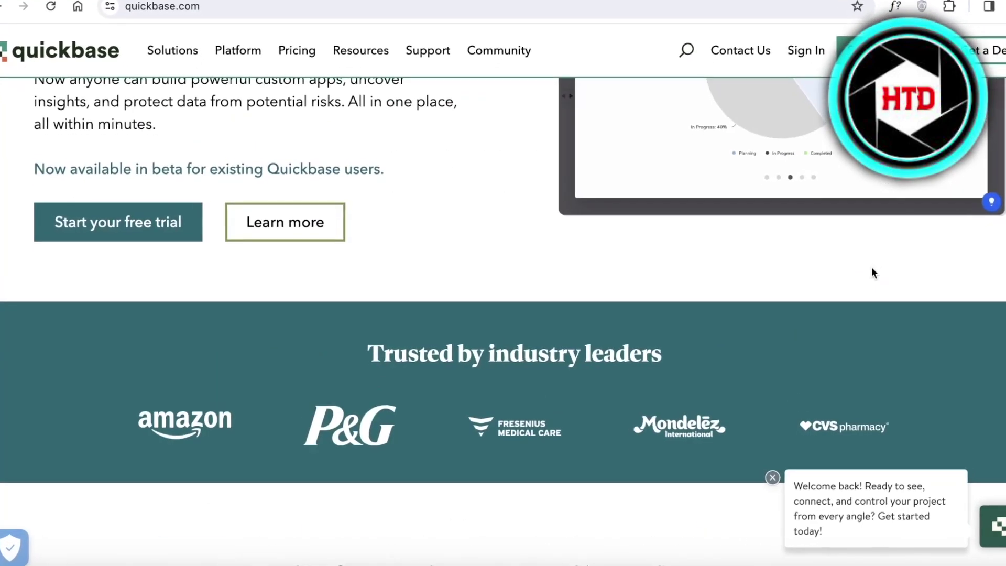
scroll(872, 272, "up", 4)
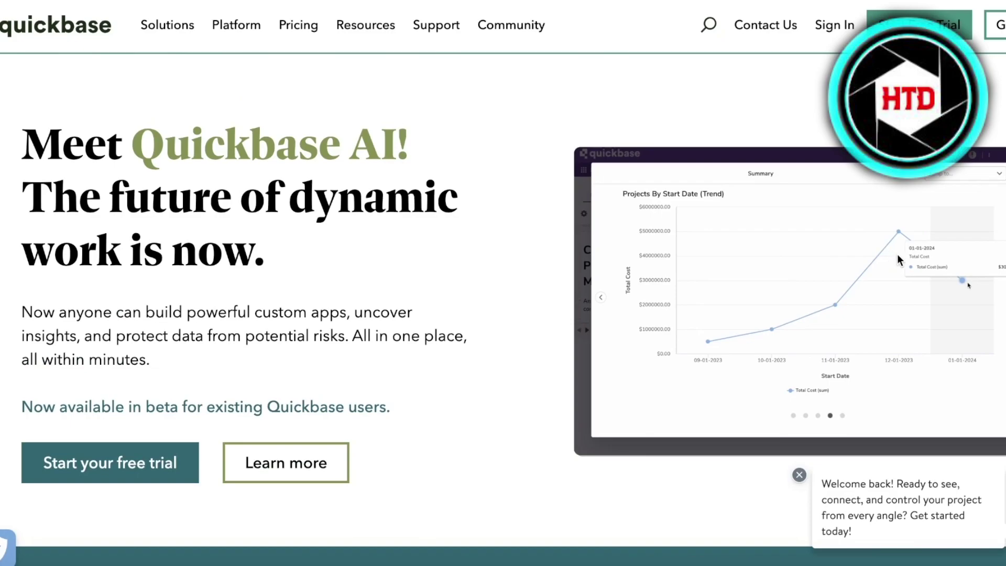
left_click(887, 17)
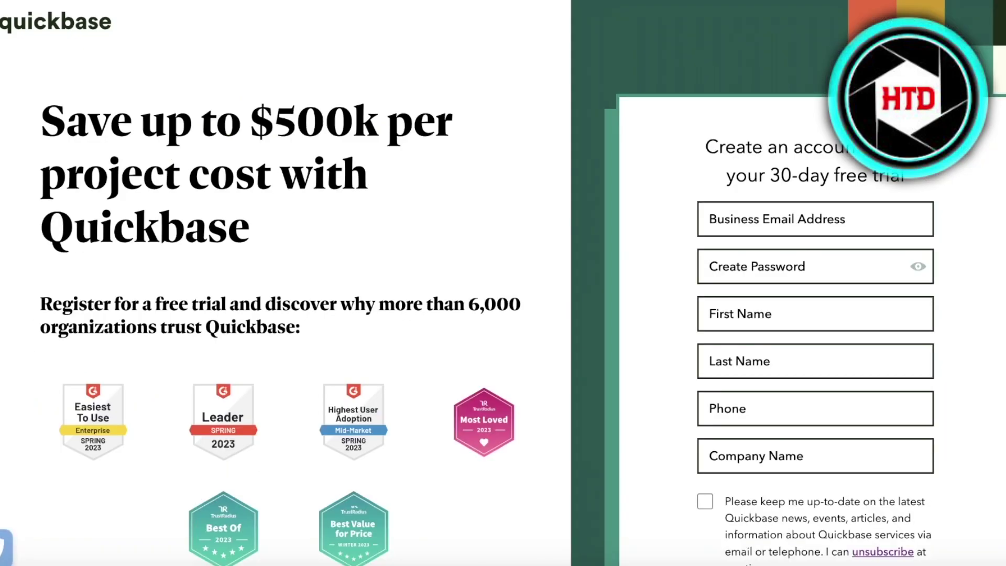
left_click(790, 207)
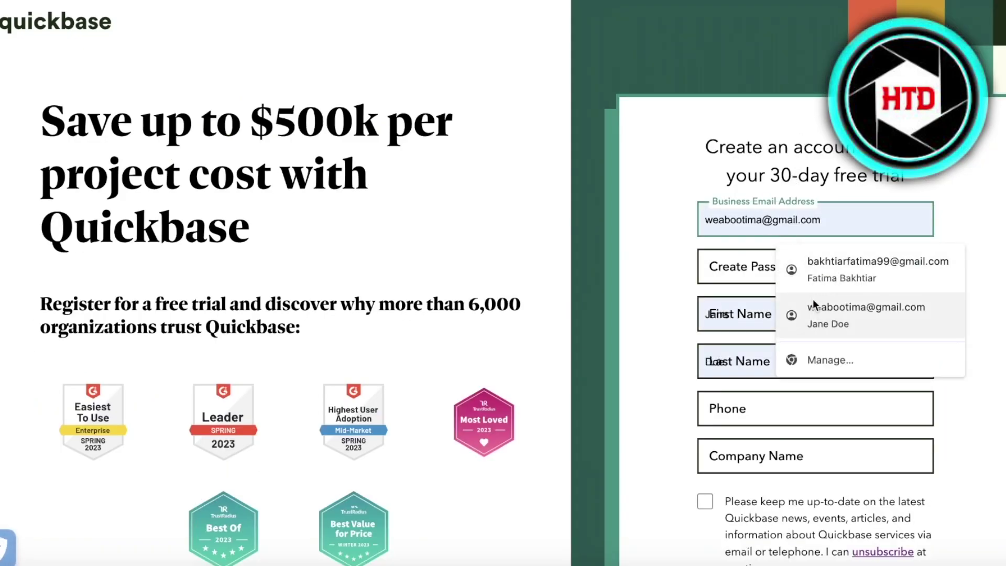
left_click(810, 301)
left_click(788, 265)
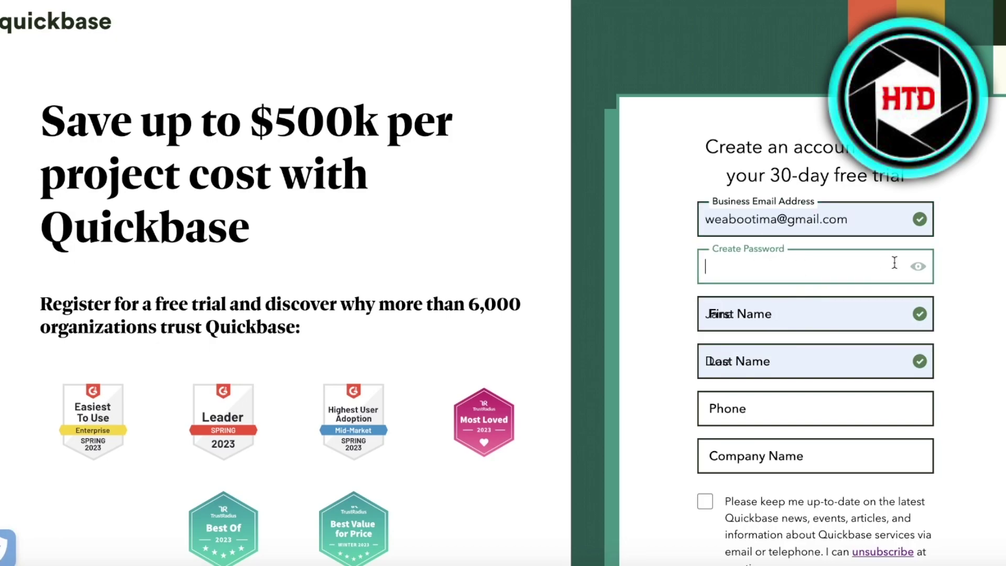
scroll(756, 260, "down", 3)
scroll(756, 261, "up", 2)
scroll(681, 236, "down", 9)
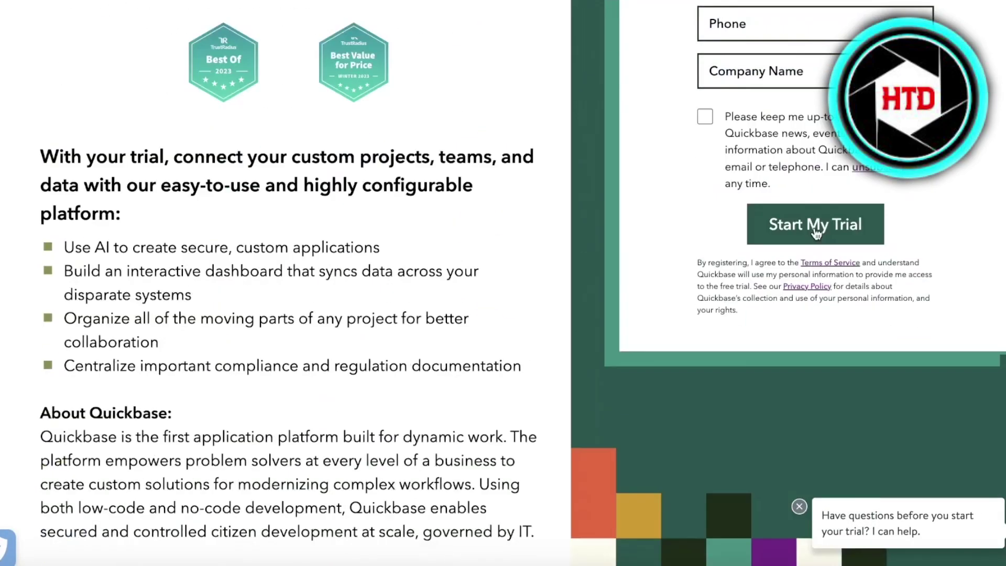
scroll(586, 209, "up", 5)
scroll(528, 194, "up", 3)
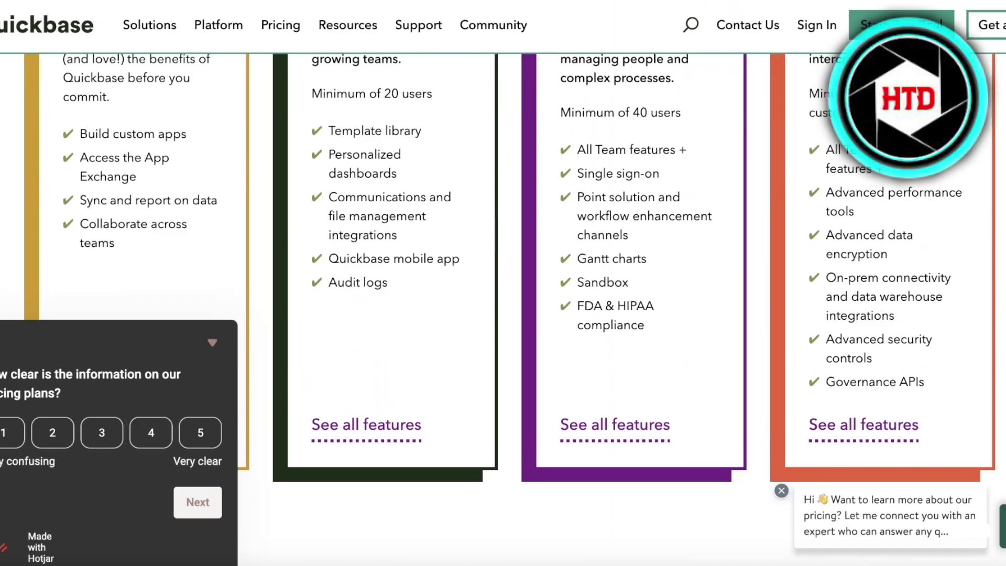
Step: Collapse the pricing survey and compare the Free trial, Team ($35), Business ($55) and Enterprise plans
scroll(272, 239, "up", 4)
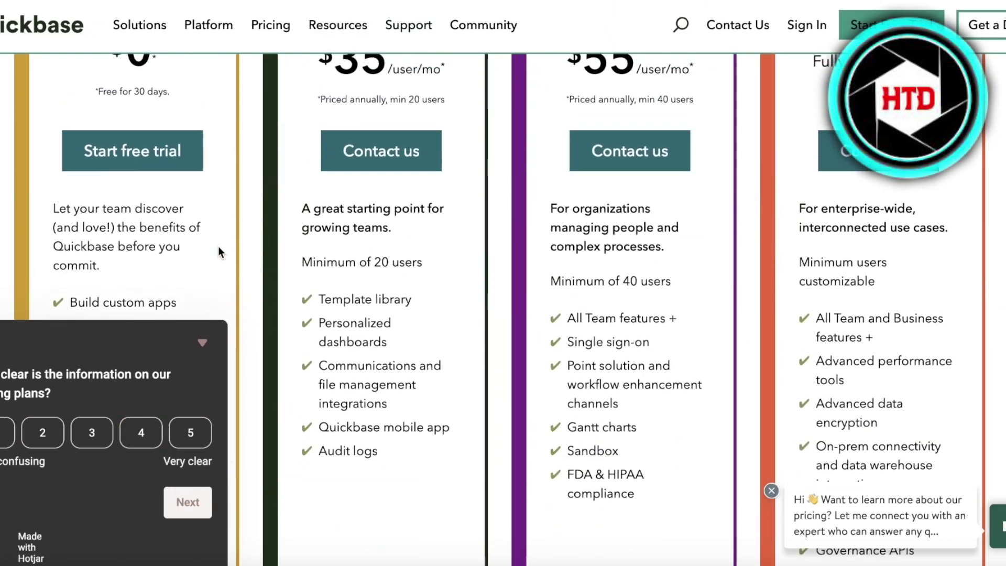
left_click(205, 343)
scroll(353, 229, "up", 4)
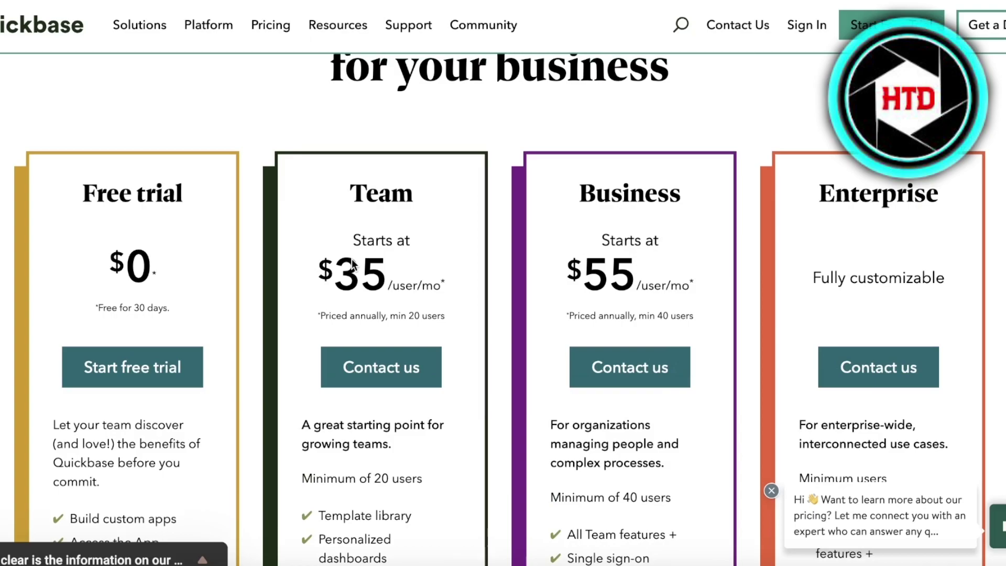
scroll(350, 265, "down", 2)
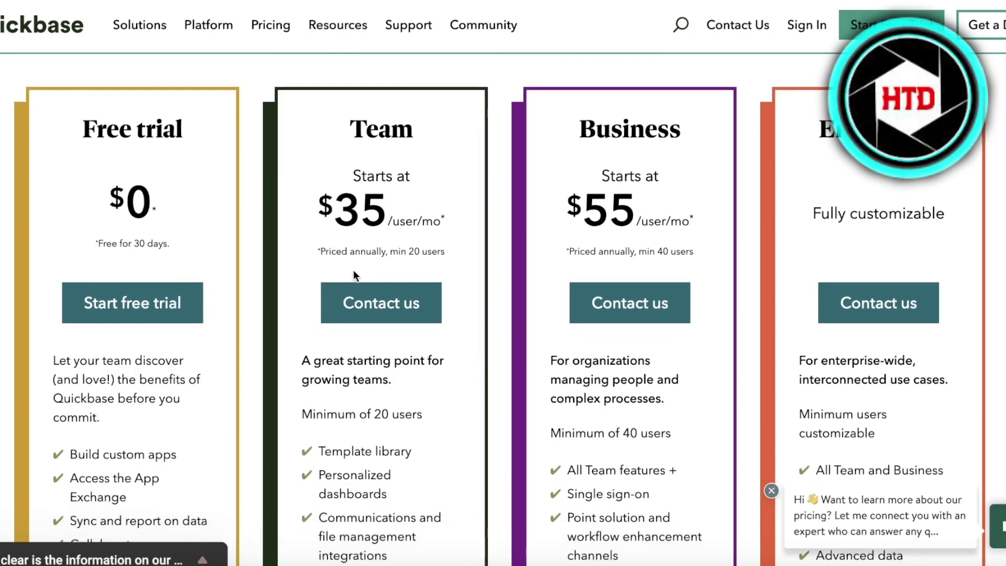
scroll(353, 269, "down", 3)
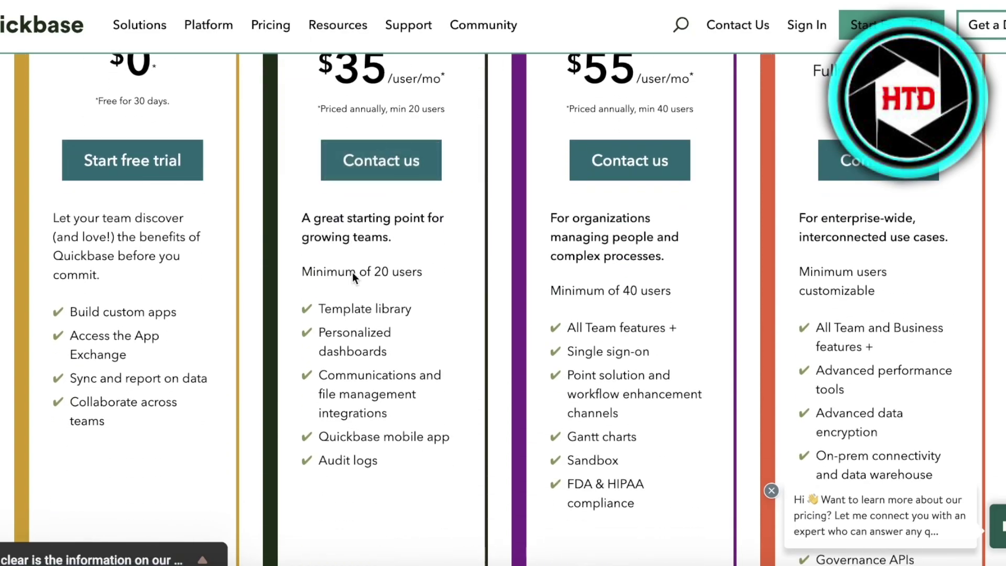
scroll(549, 208, "up", 3)
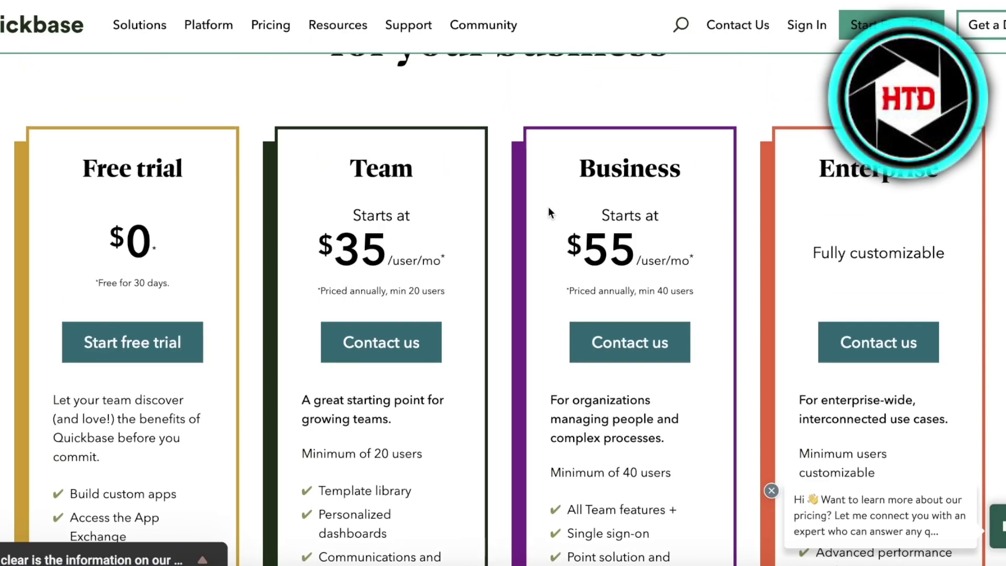
scroll(621, 233, "down", 3)
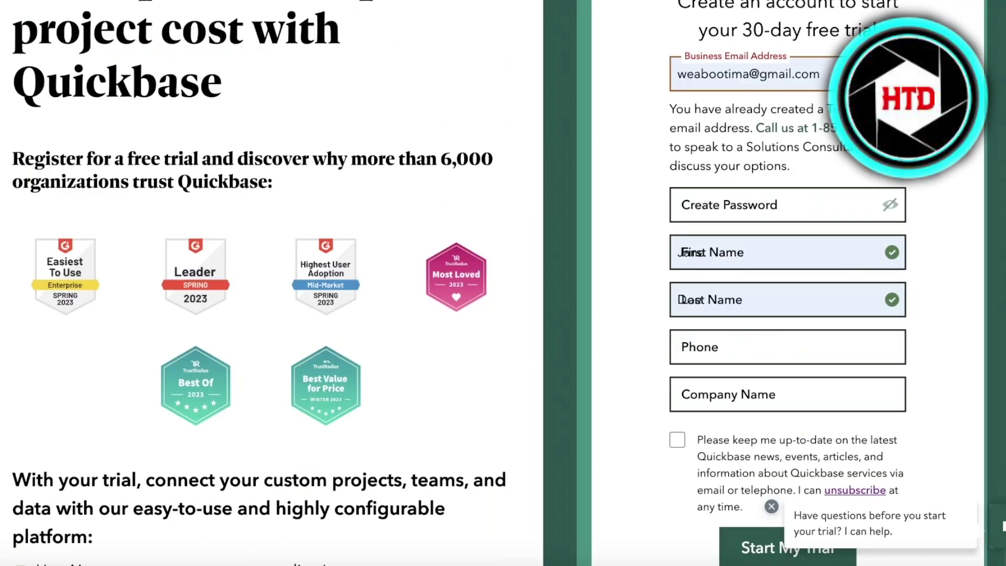
Step: Sign in with the account email and password, keeping the session signed in
scroll(895, 306, "down", 9)
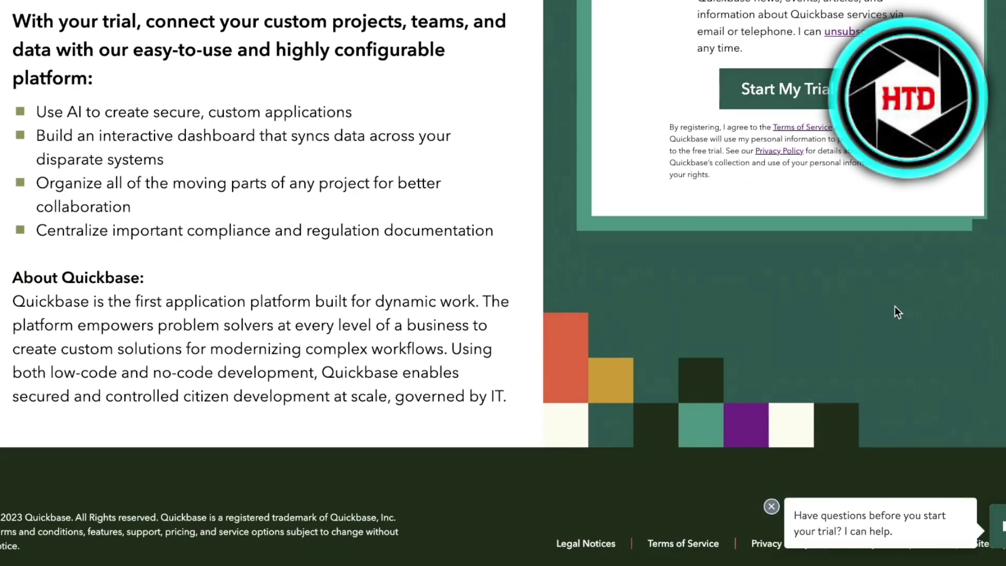
scroll(863, 293, "up", 12)
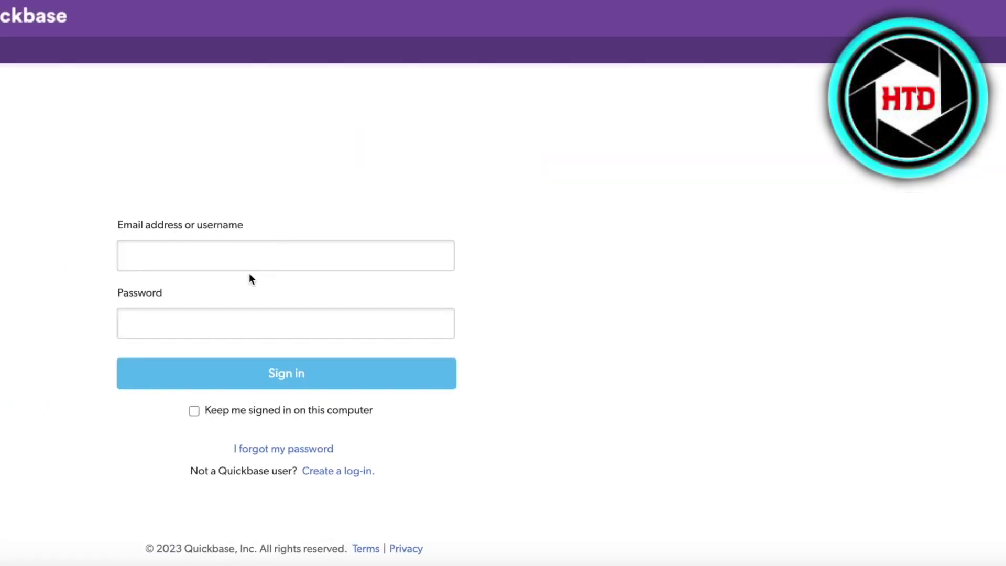
left_click(256, 253)
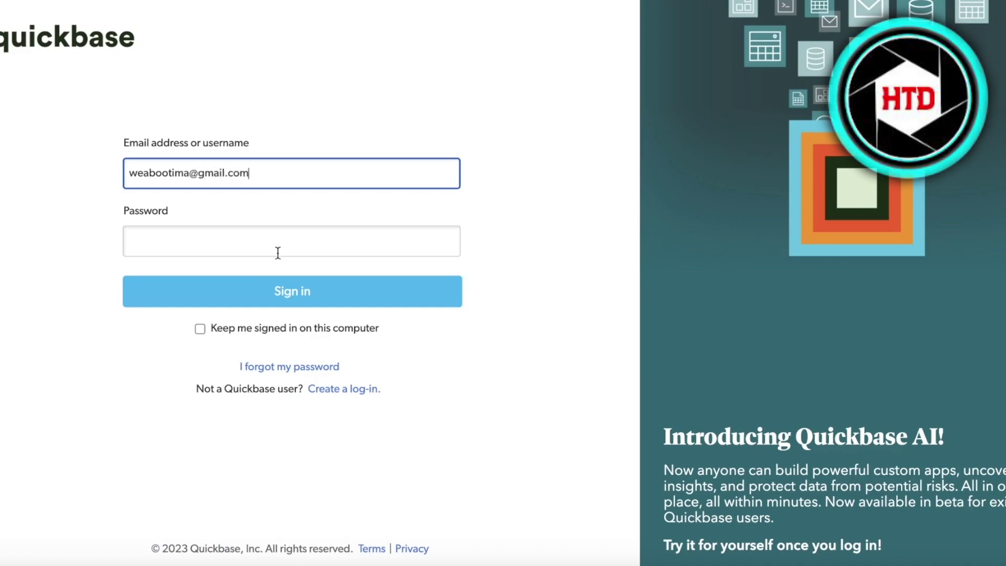
key("Return")
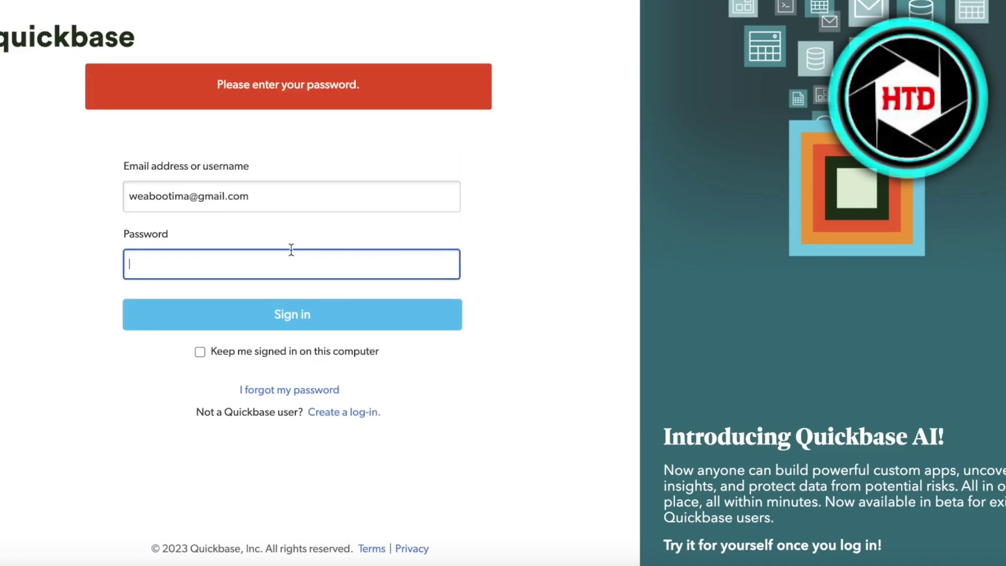
type("••••••••••")
left_click(199, 351)
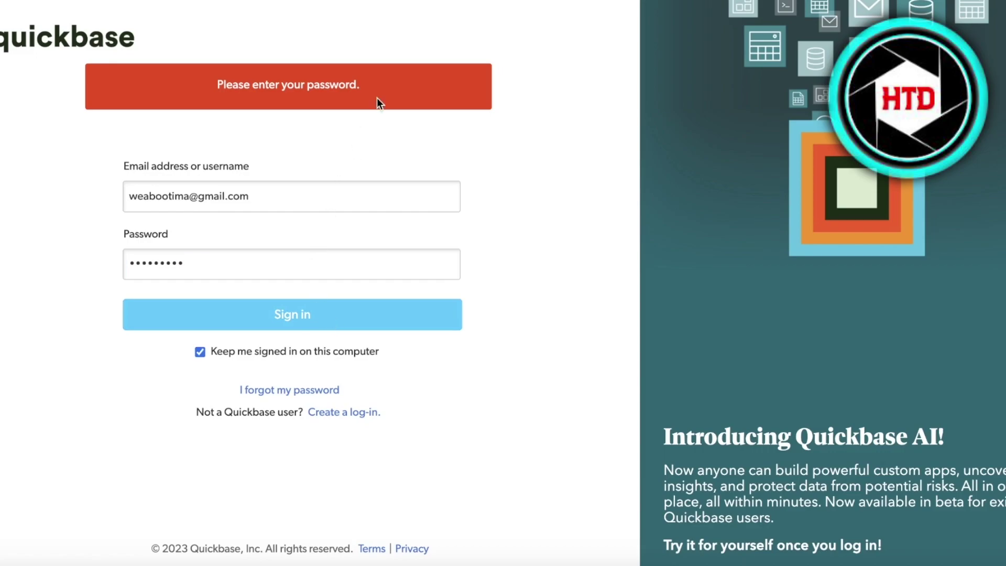
key("Return")
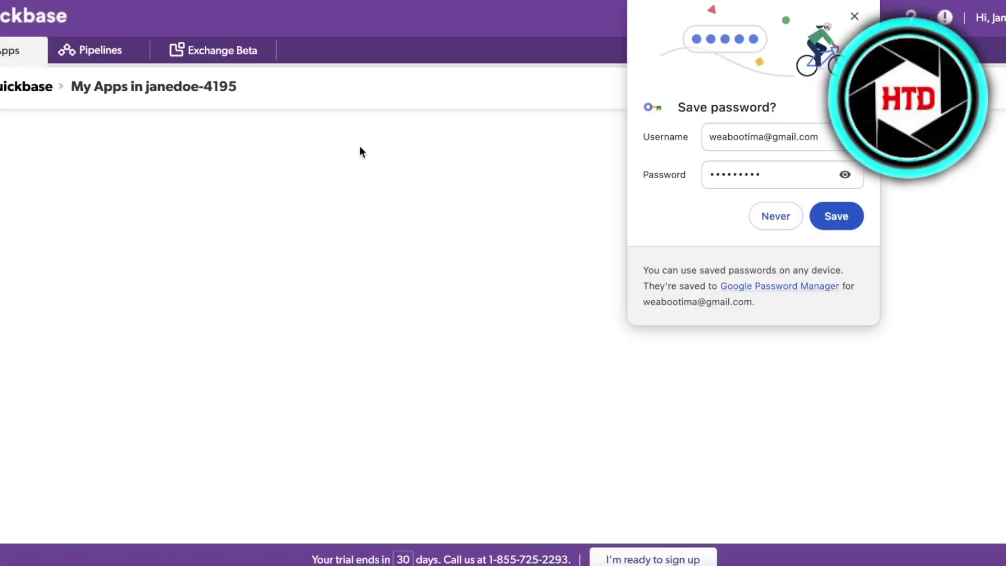
Step: Decline saving the password in the browser and refresh the My Apps list
left_click(769, 216)
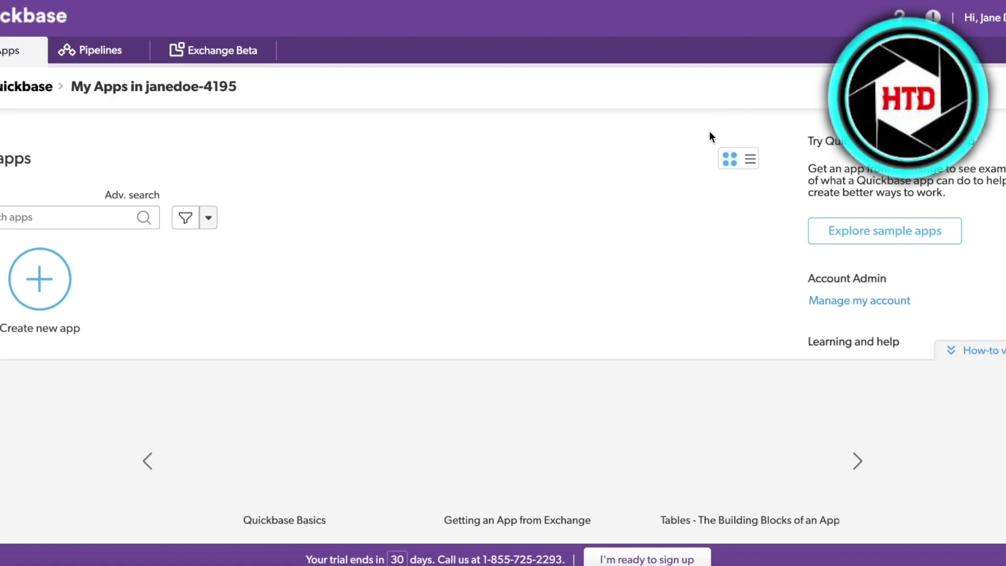
scroll(686, 206, "down", 3)
scroll(542, 290, "up", 3)
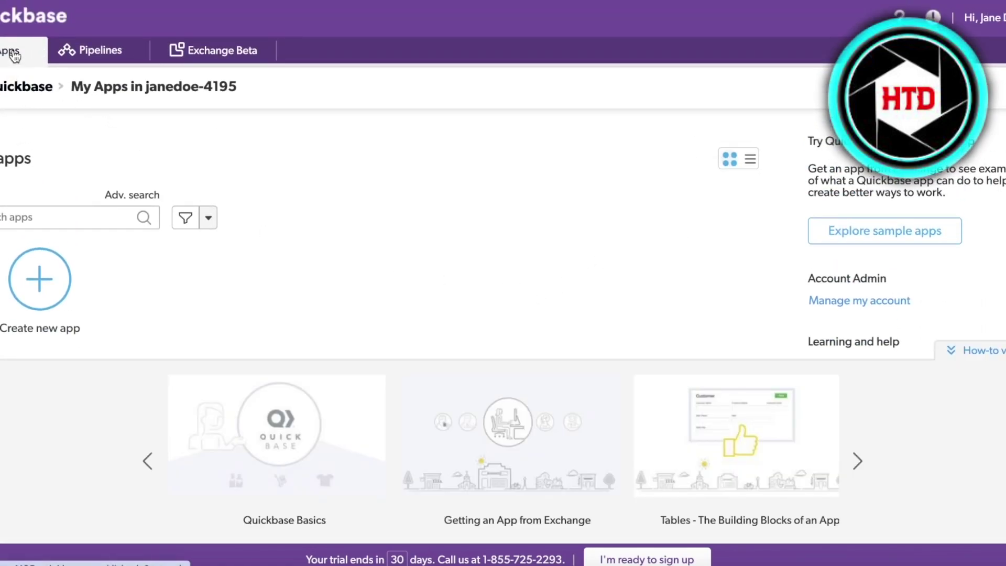
left_click(27, 66)
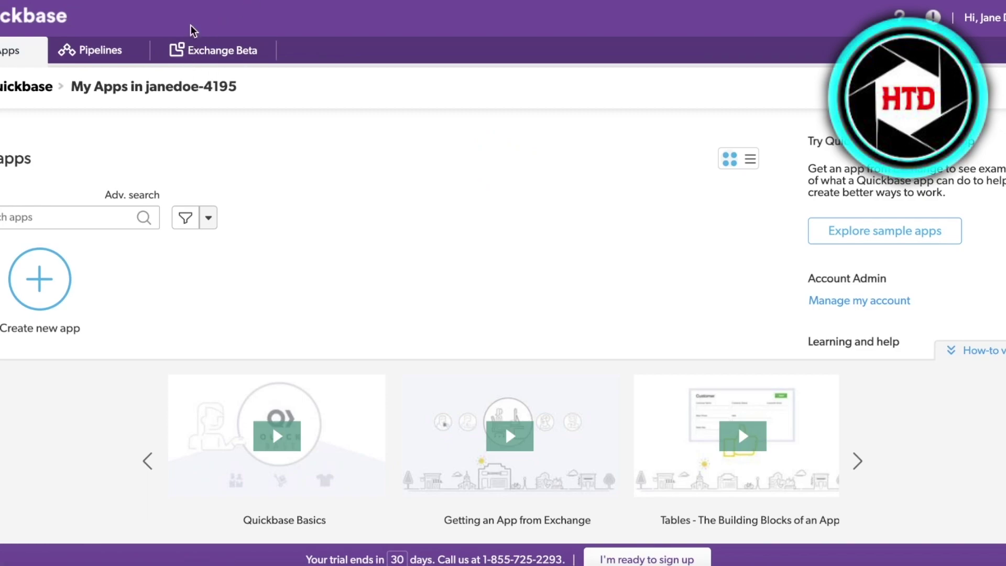
Step: Look at the Exchange library, return to My Apps and start a new app
left_click(191, 53)
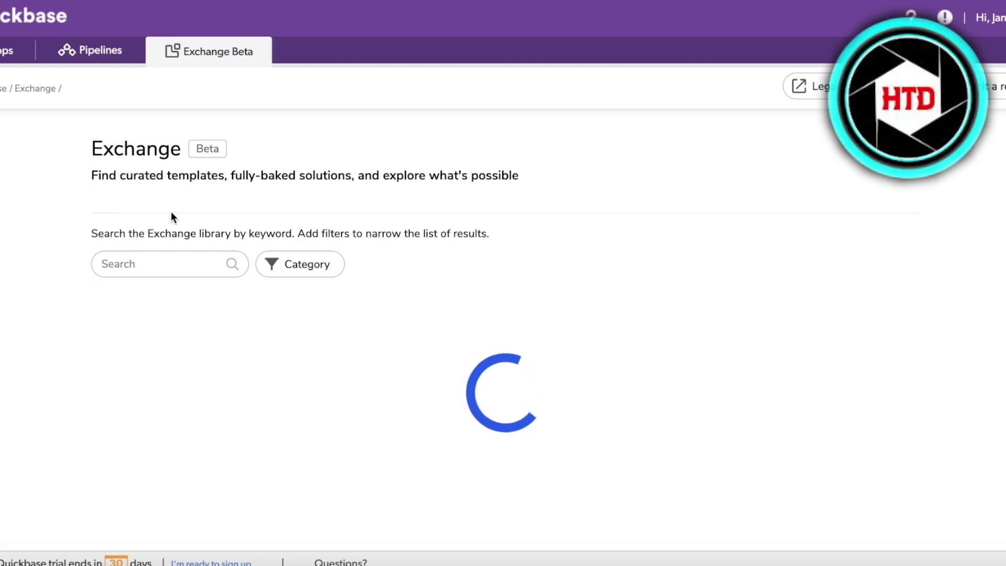
left_click(14, 62)
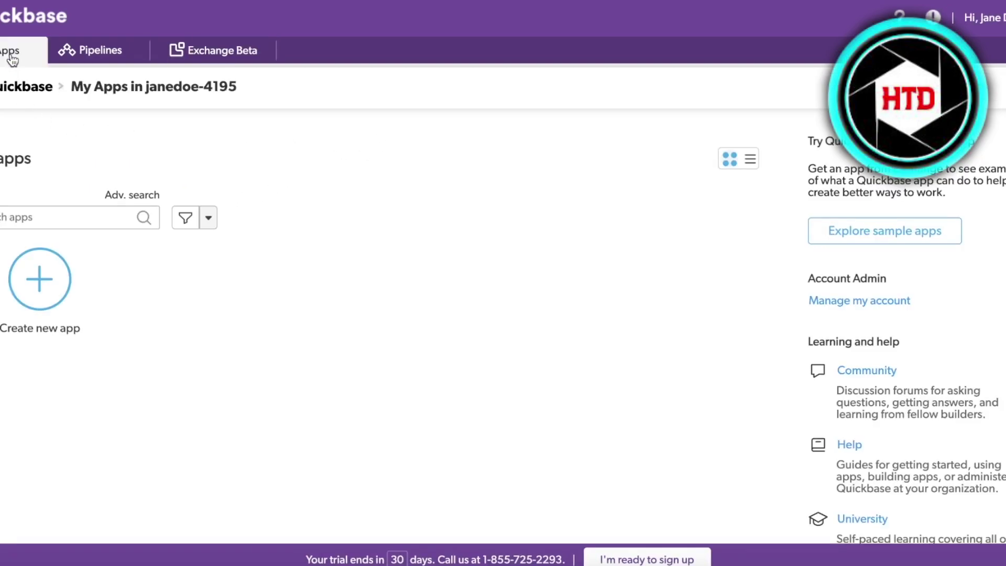
scroll(562, 155, "down", 5)
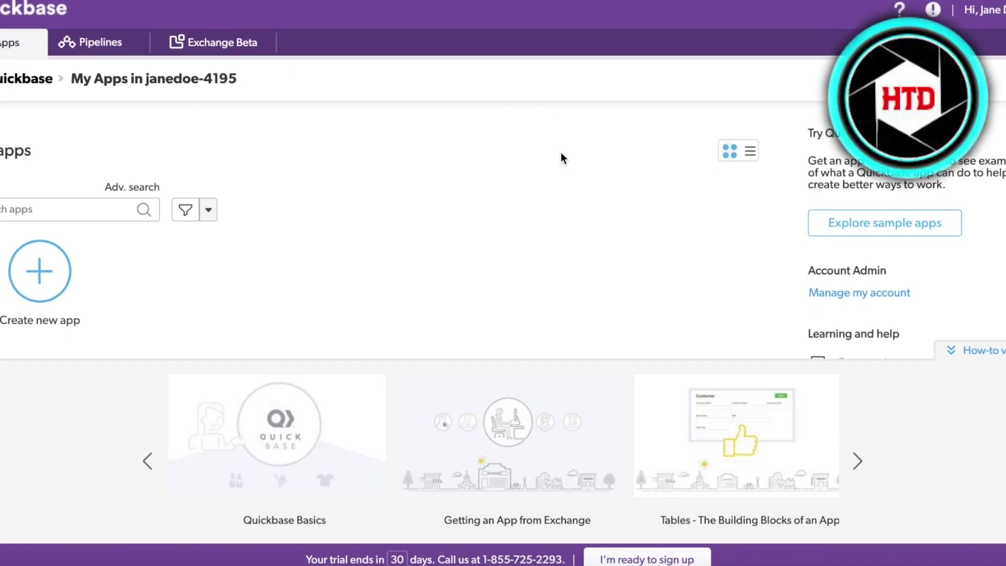
scroll(562, 152, "up", 4)
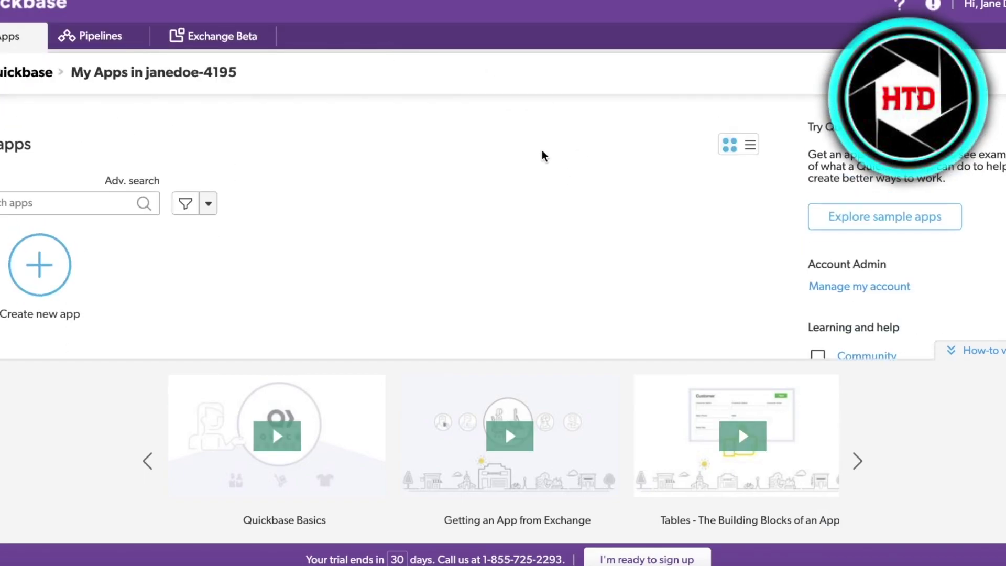
scroll(751, 141, "up", 1)
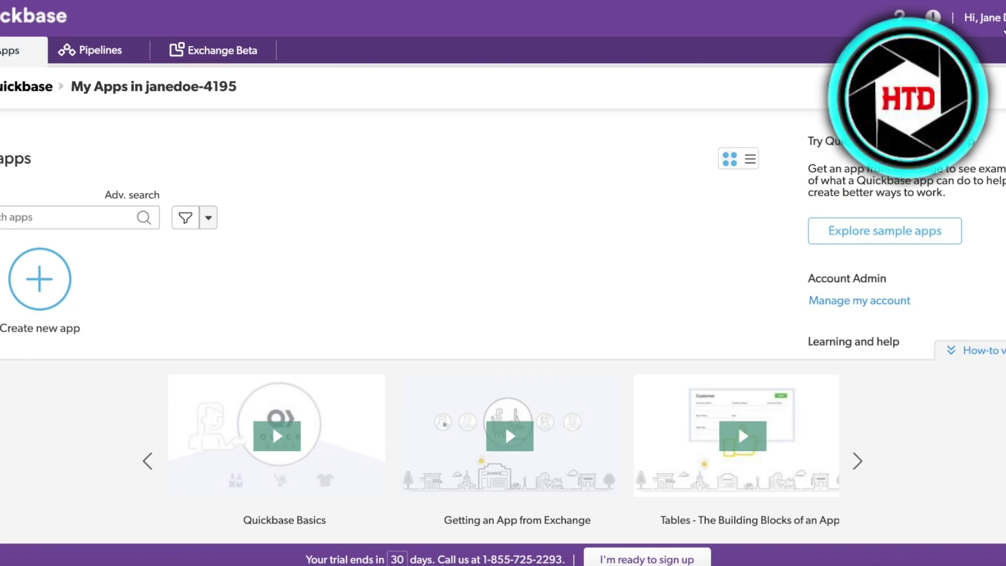
left_click(76, 290)
Step: Browse the Exchange template cards and open the Project Management Starter App (758 installs)
left_click(207, 50)
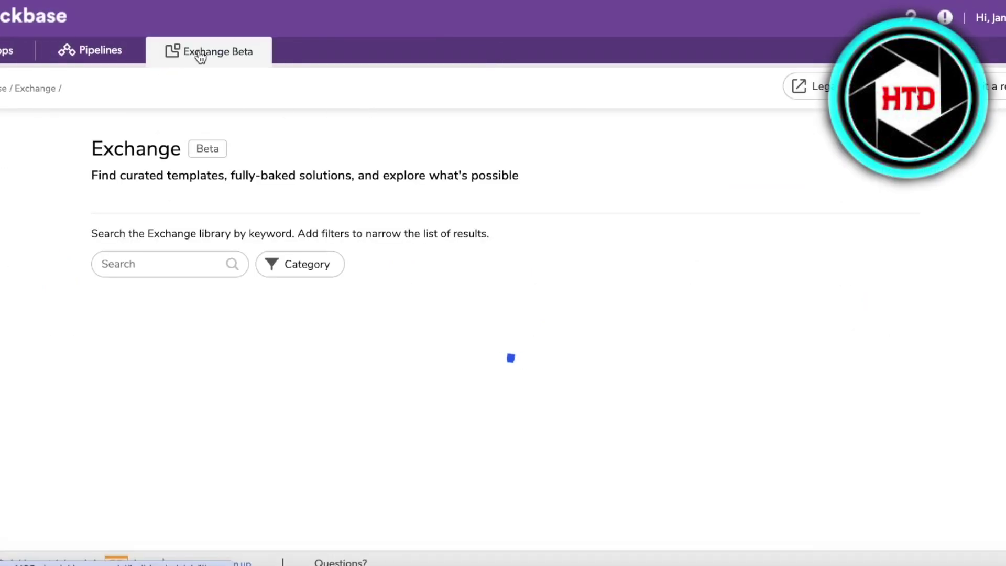
scroll(397, 247, "down", 3)
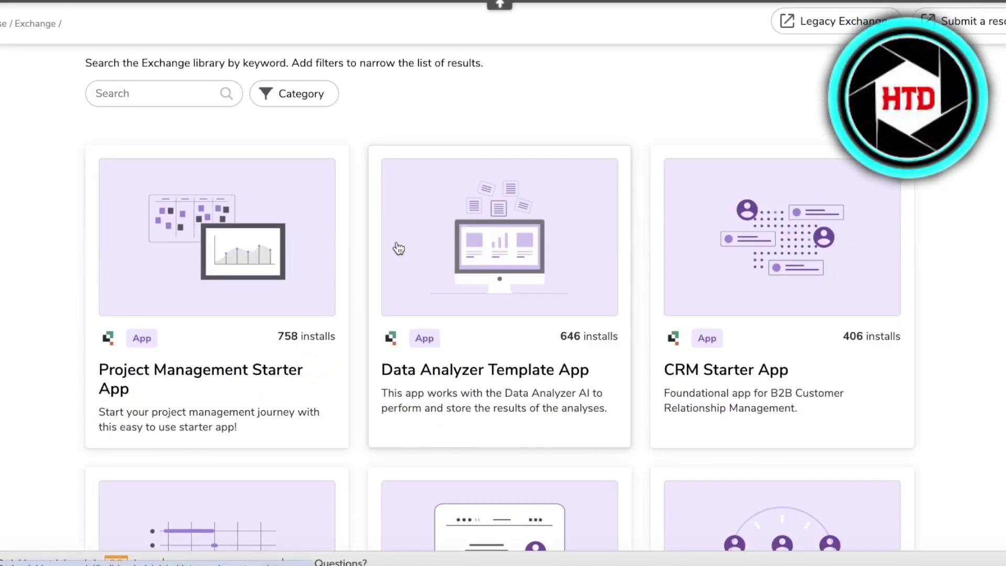
scroll(933, 213, "down", 3)
scroll(930, 214, "up", 3)
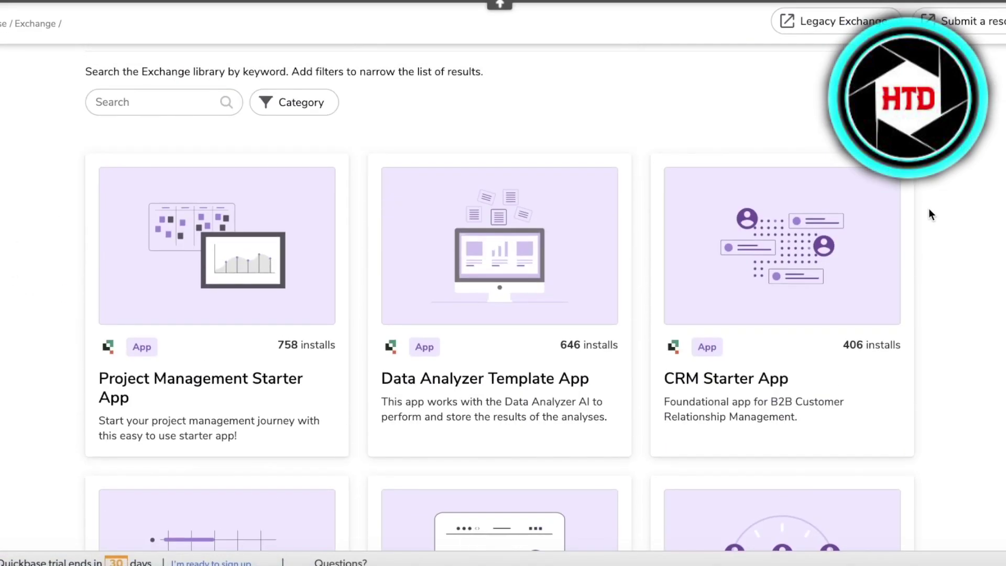
scroll(929, 209, "down", 1)
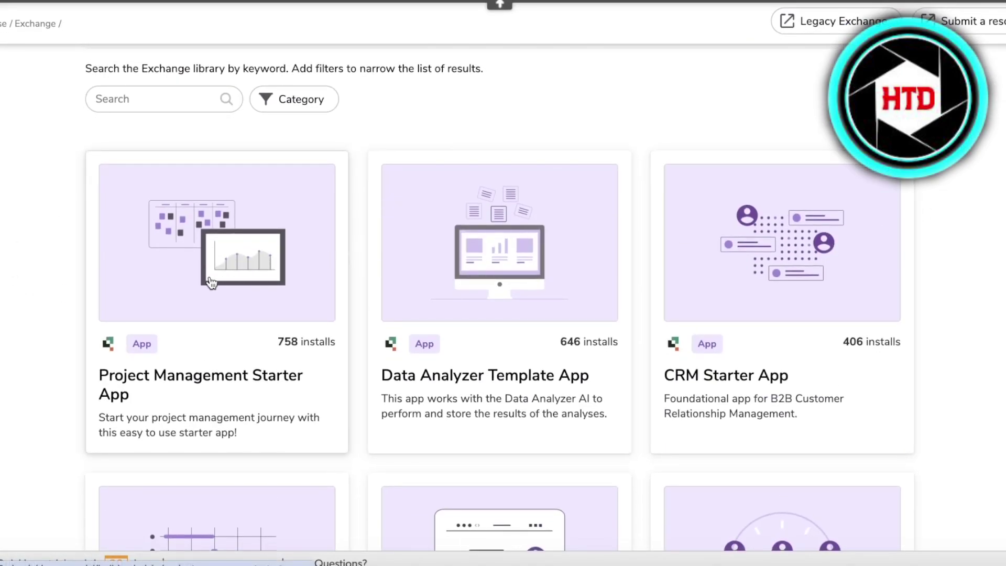
scroll(864, 231, "down", 3)
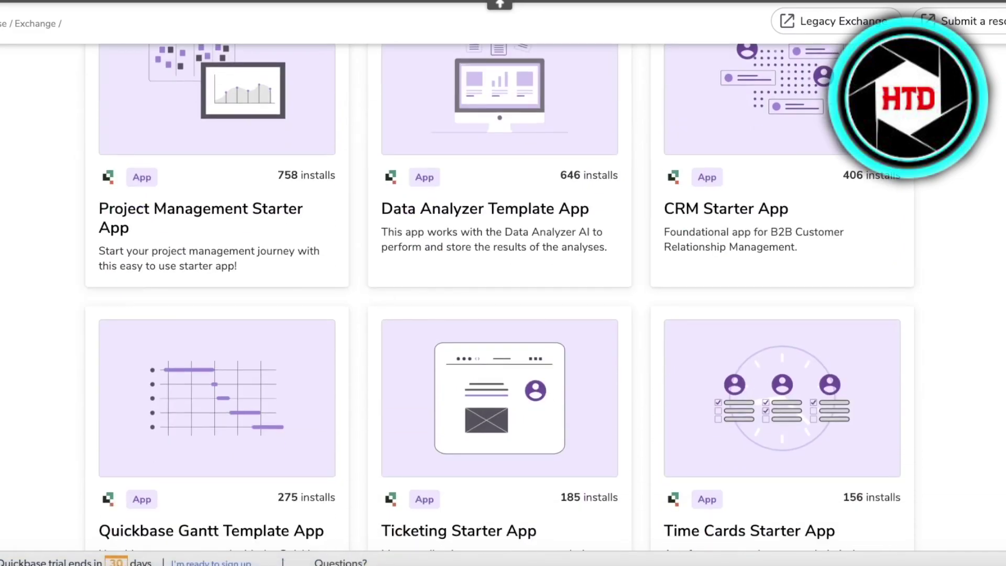
scroll(910, 292, "down", 3)
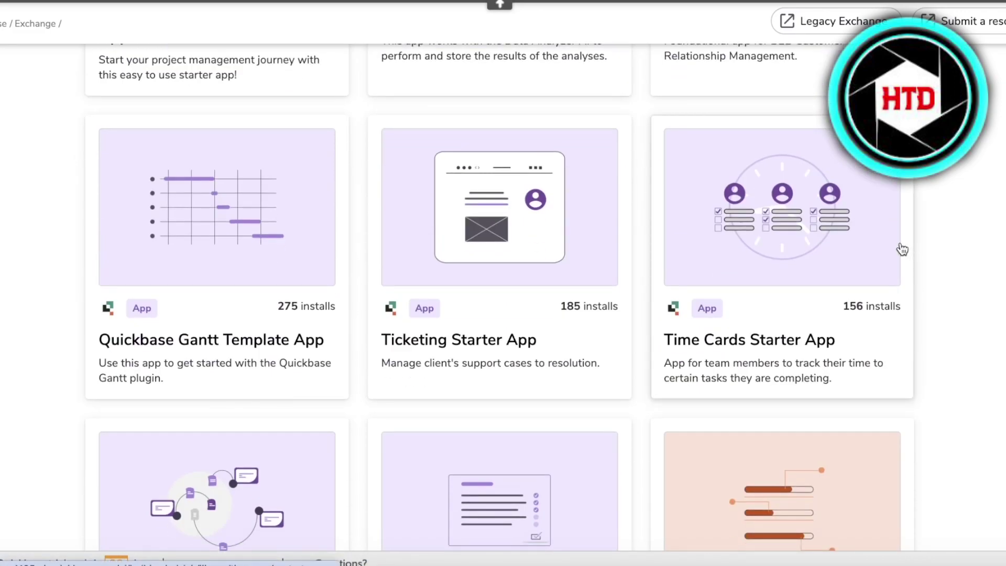
scroll(898, 249, "down", 6)
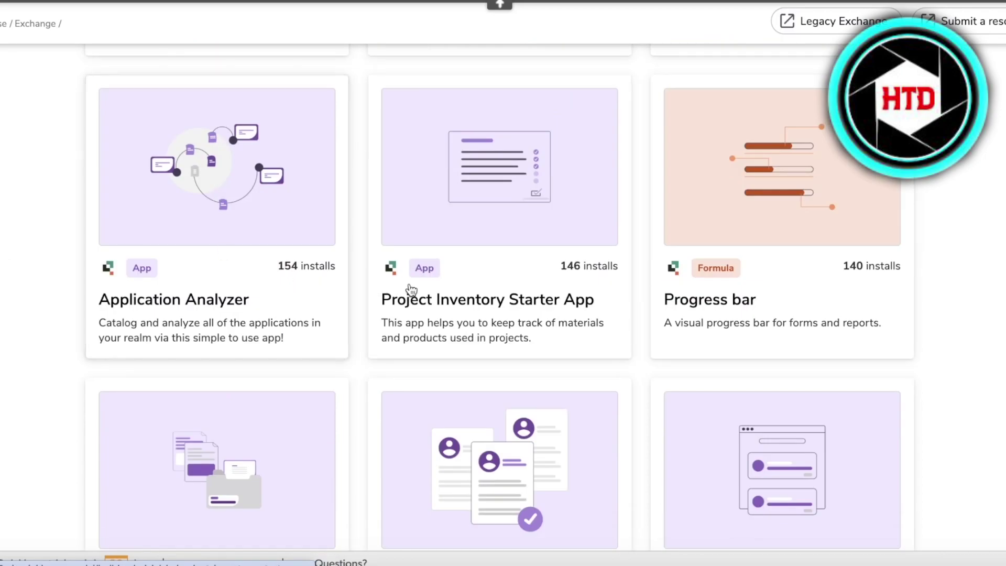
scroll(422, 307, "down", 7)
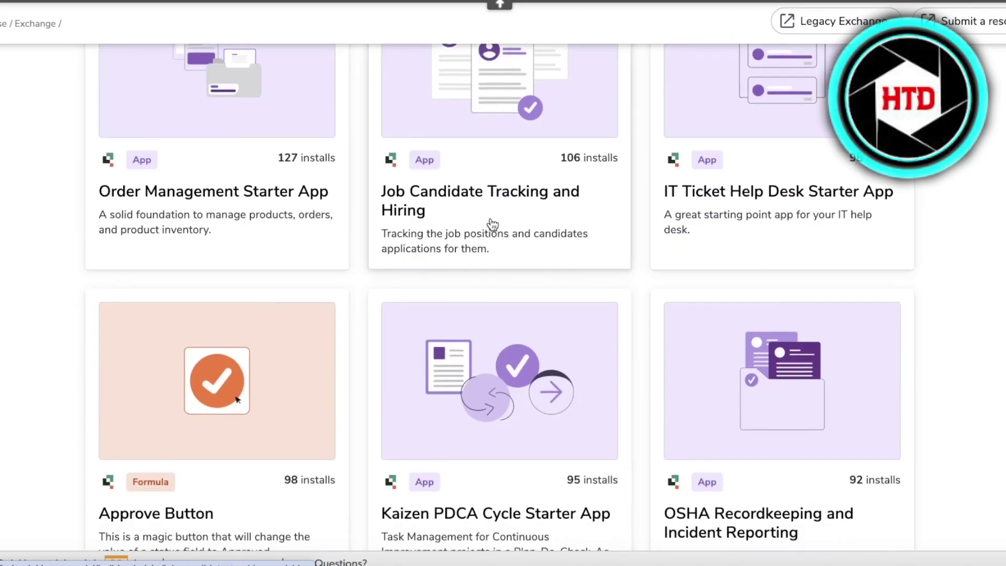
scroll(489, 227, "down", 8)
scroll(386, 285, "down", 3)
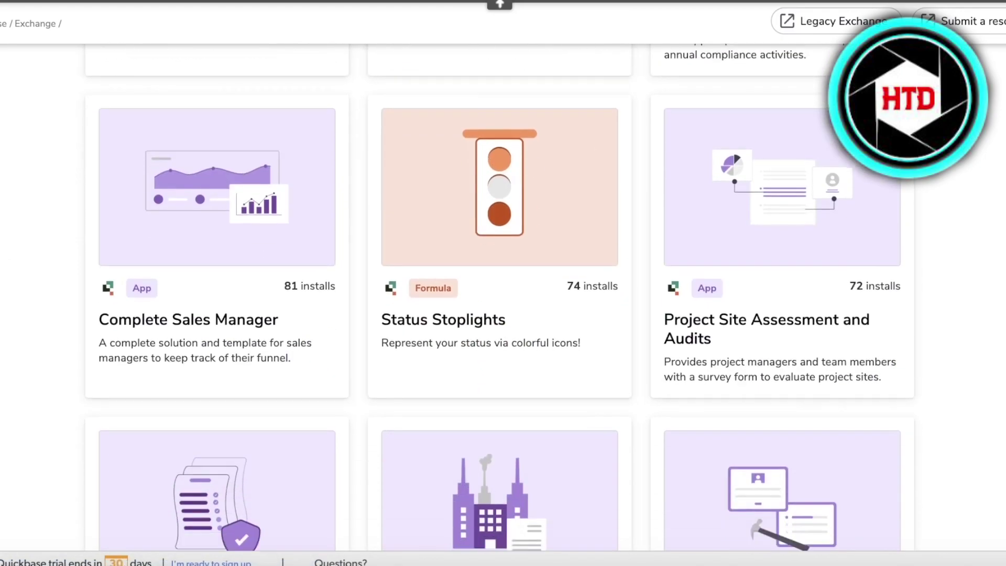
scroll(192, 271, "down", 7)
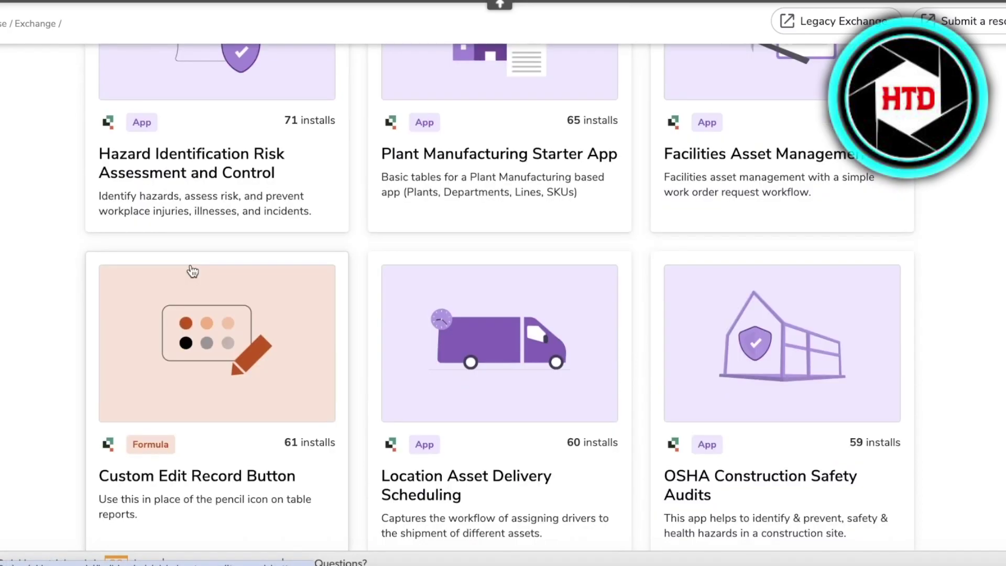
scroll(68, 274, "up", 9)
scroll(70, 281, "down", 20)
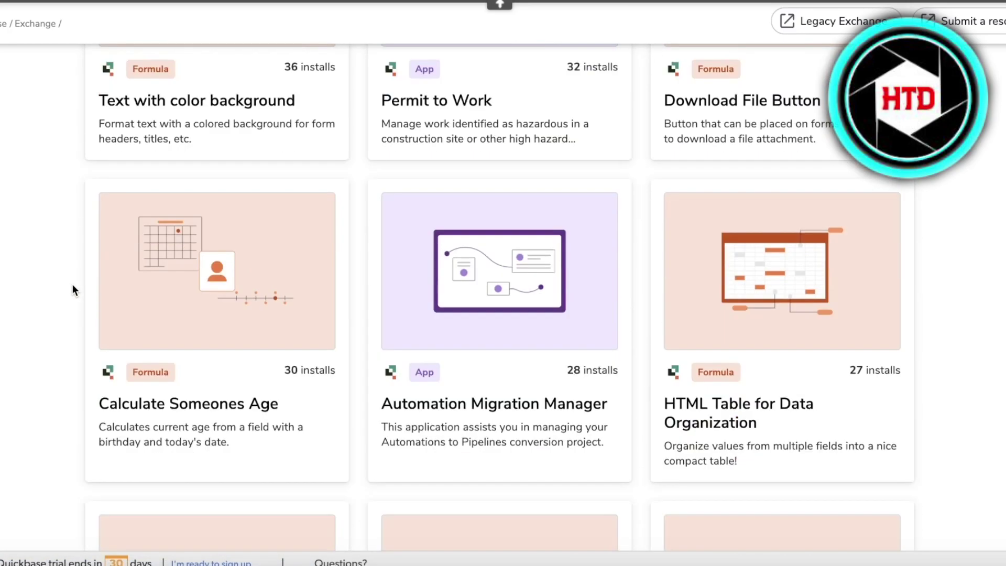
scroll(73, 288, "down", 20)
scroll(356, 304, "up", 3)
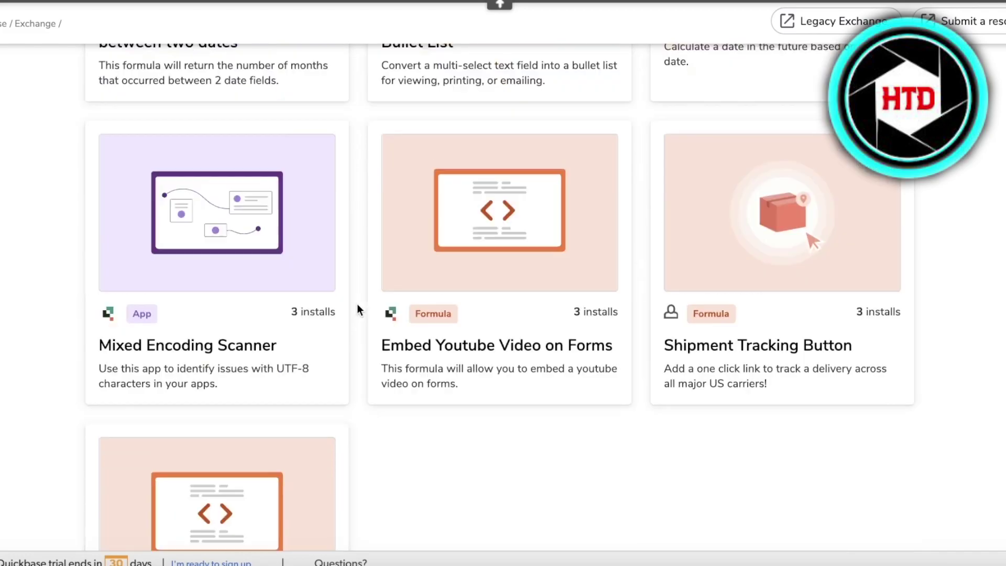
scroll(357, 303, "up", 10)
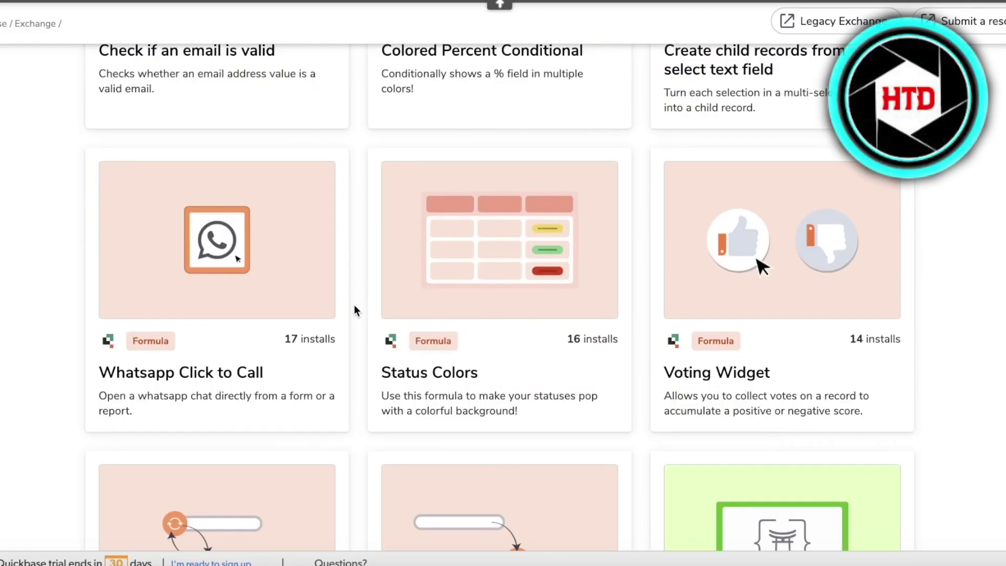
scroll(354, 306, "up", 20)
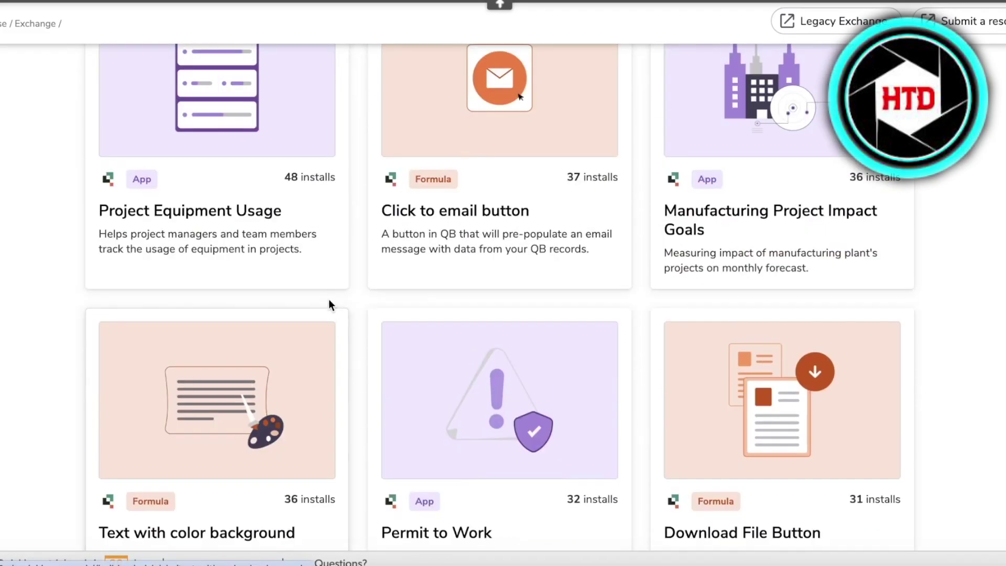
scroll(298, 317, "up", 15)
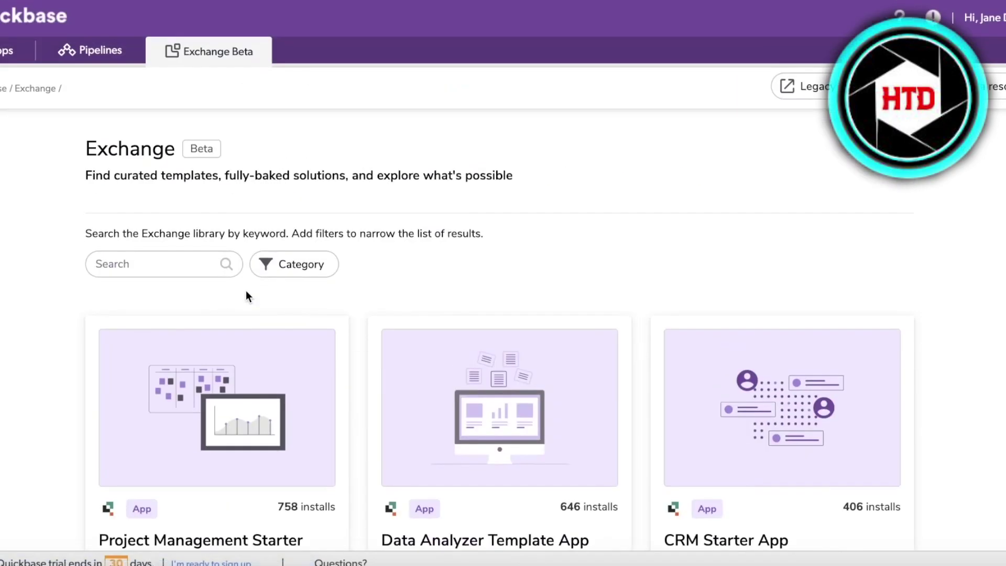
left_click(241, 380)
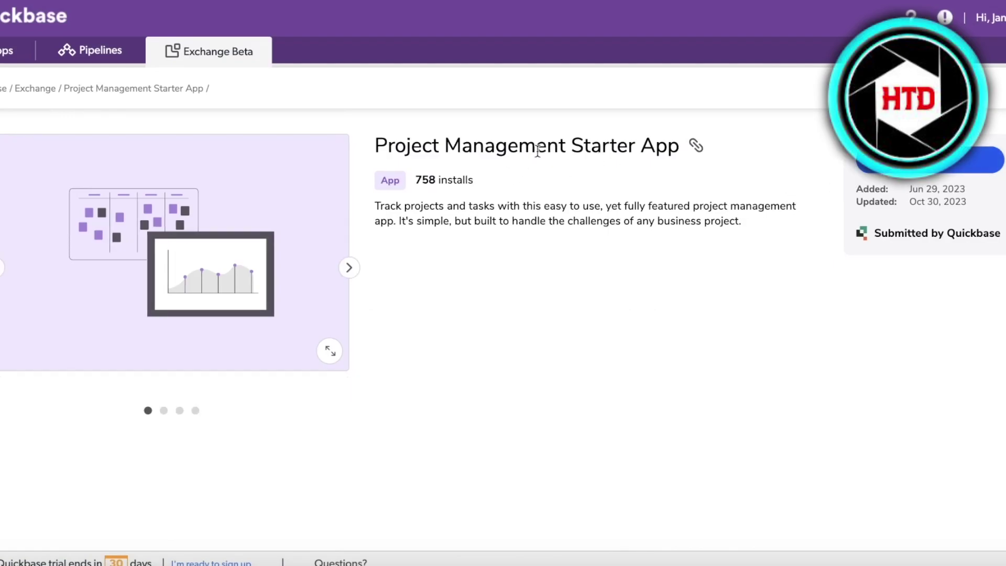
Step: Install the Project Management Starter App under a new app name and start using it
left_click(966, 156)
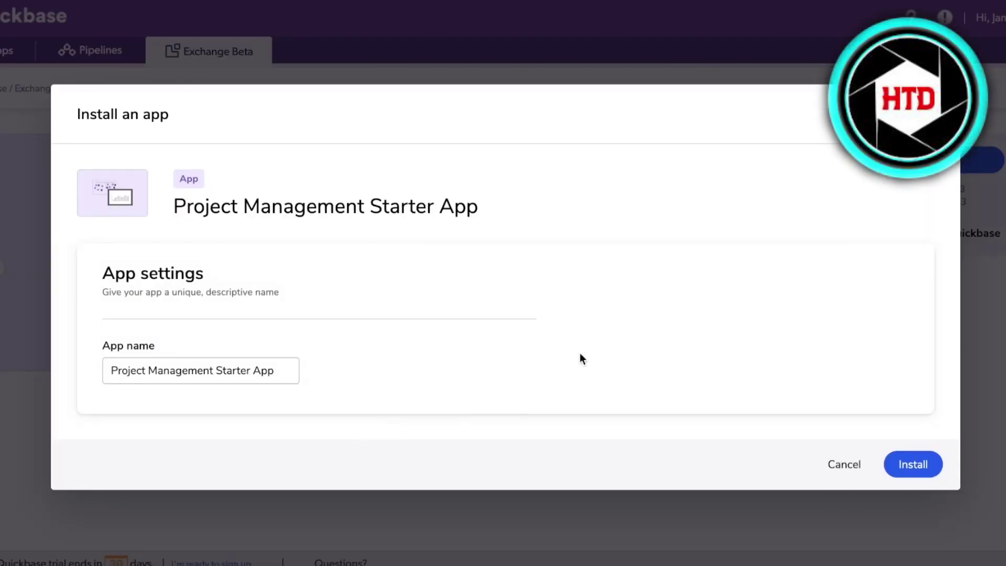
left_click(240, 361)
key("ctrl+a")
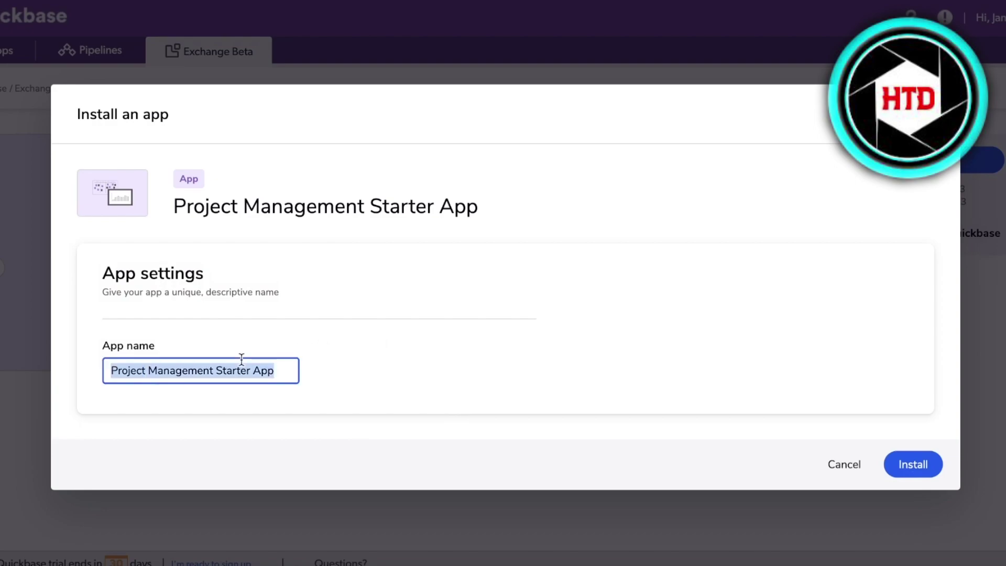
type("P")
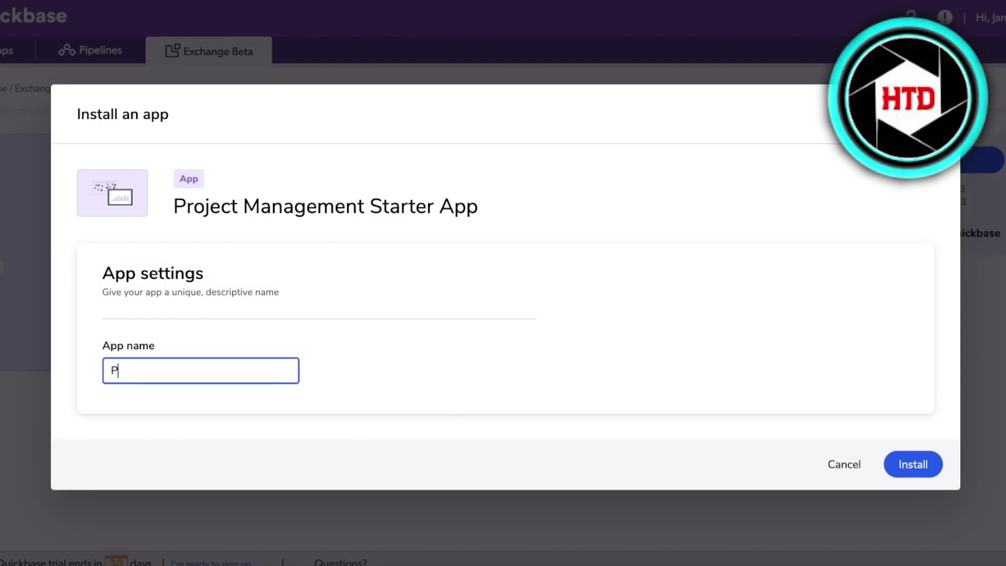
left_click(907, 466)
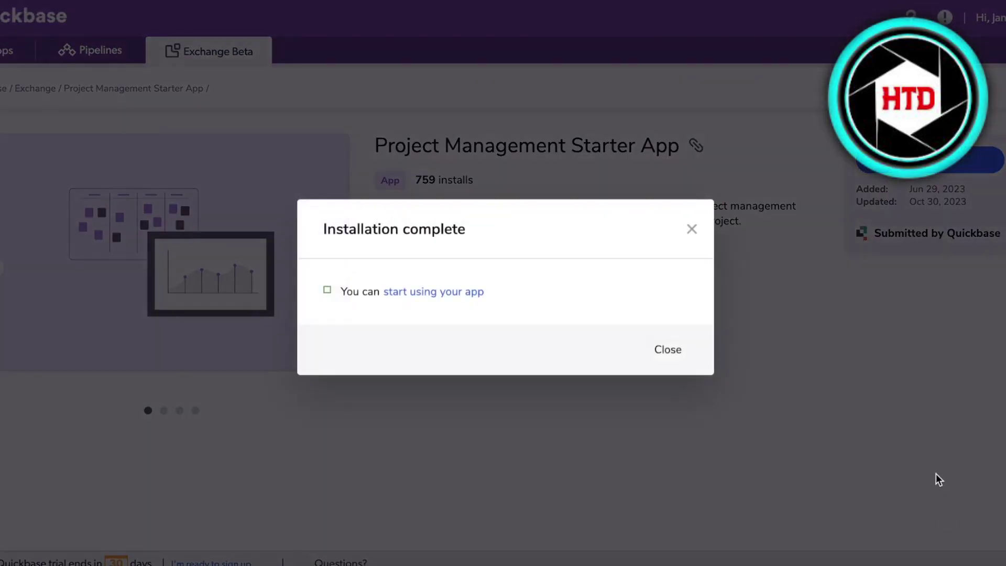
left_click(440, 296)
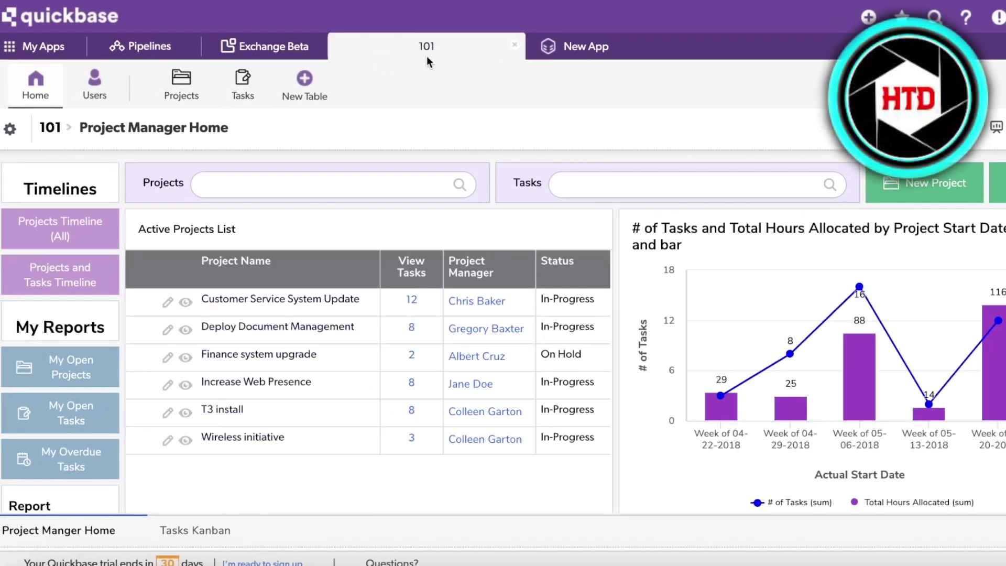
Step: Browse the Projects and Tasks tables, viewing the 12 tasks of Customer Service System Update
left_click(32, 102)
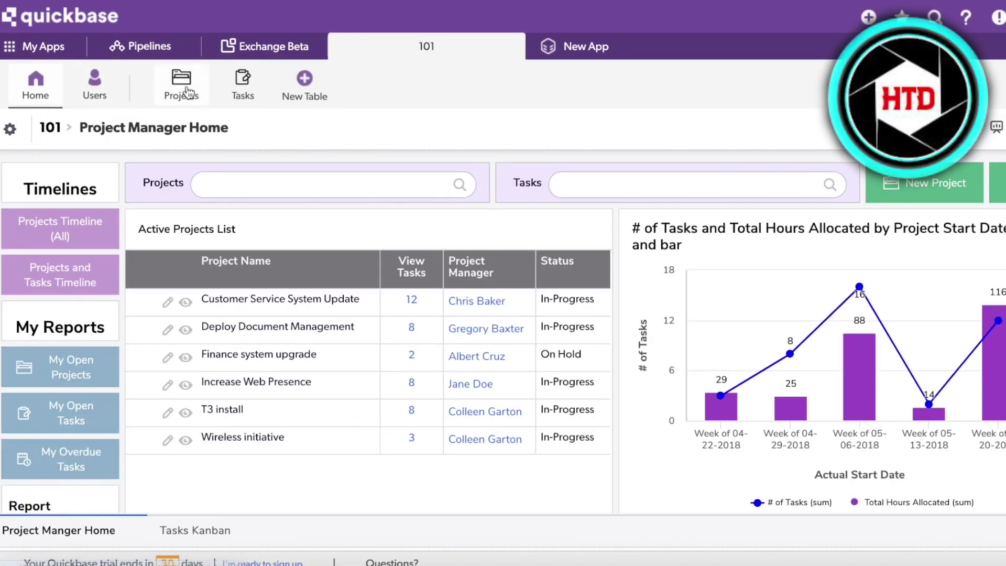
left_click(187, 93)
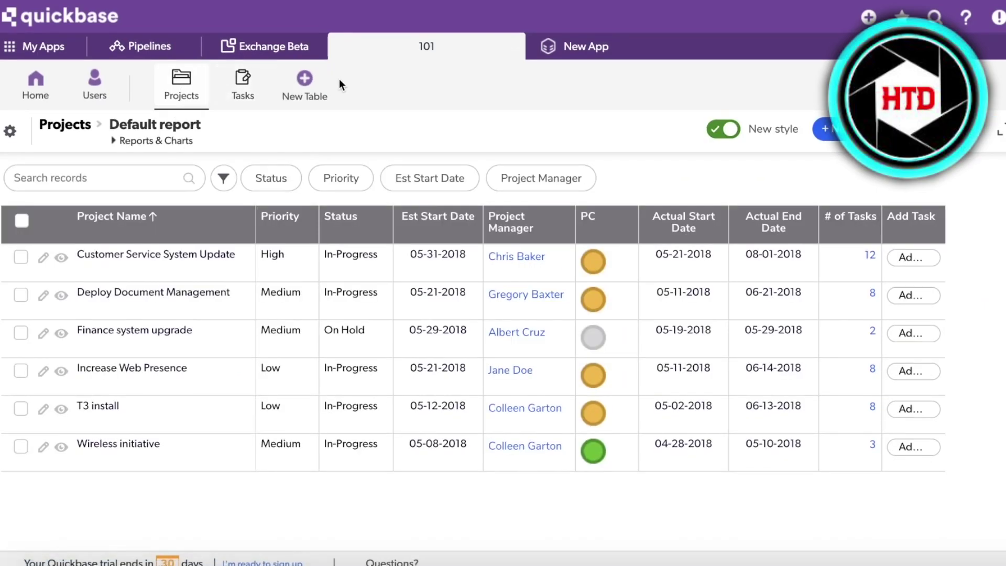
left_click(237, 87)
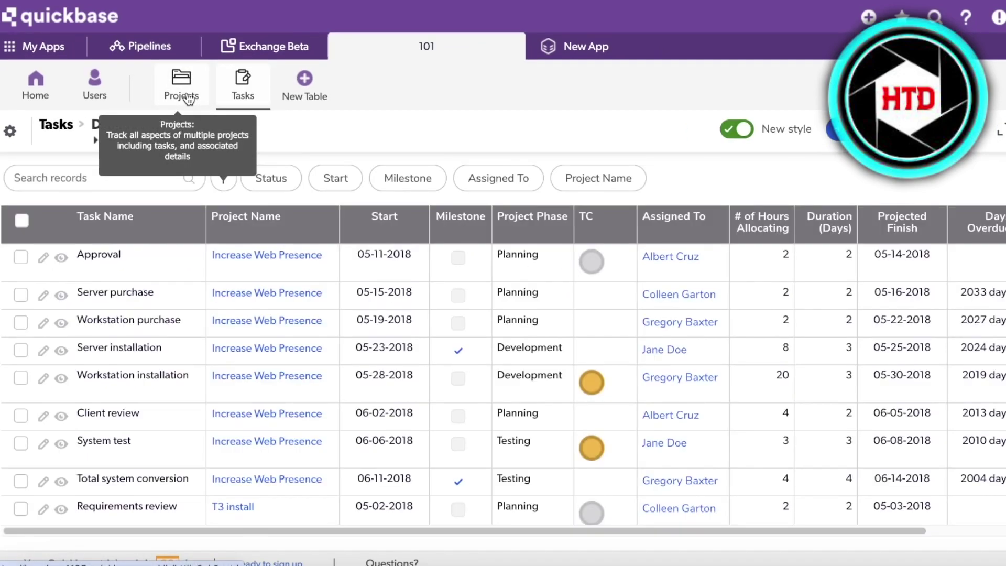
left_click(189, 99)
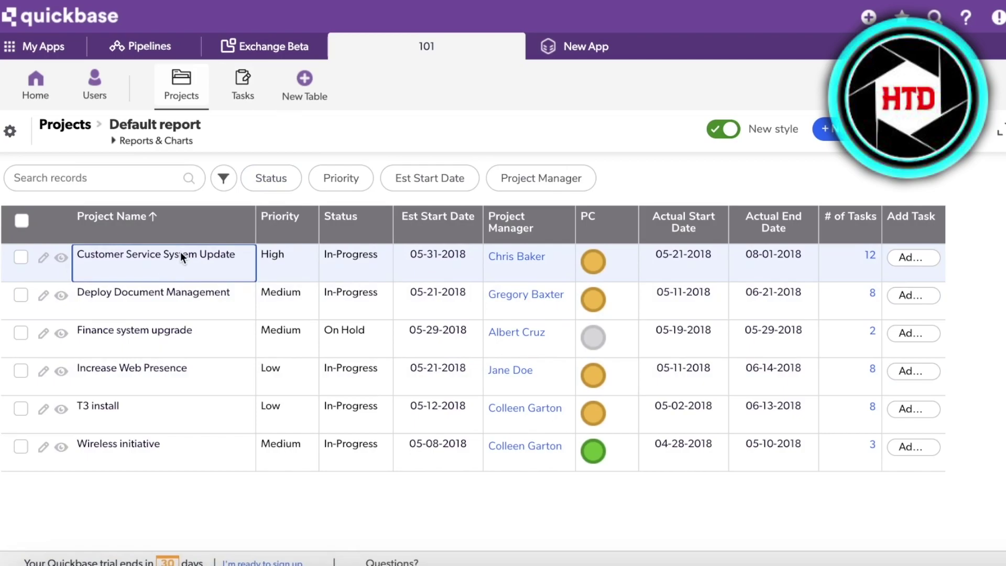
left_click(880, 252)
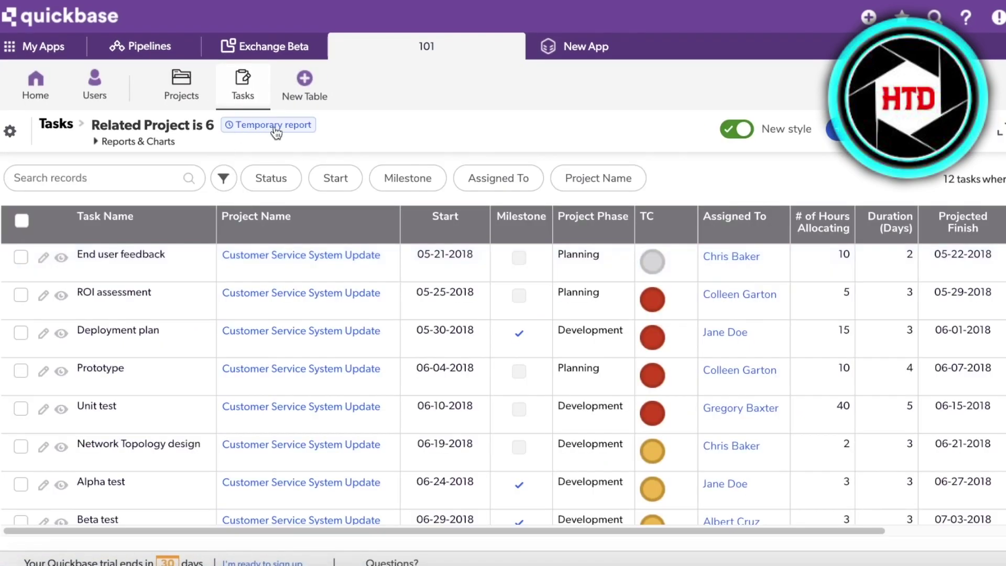
scroll(358, 272, "down", 3)
scroll(337, 333, "up", 3)
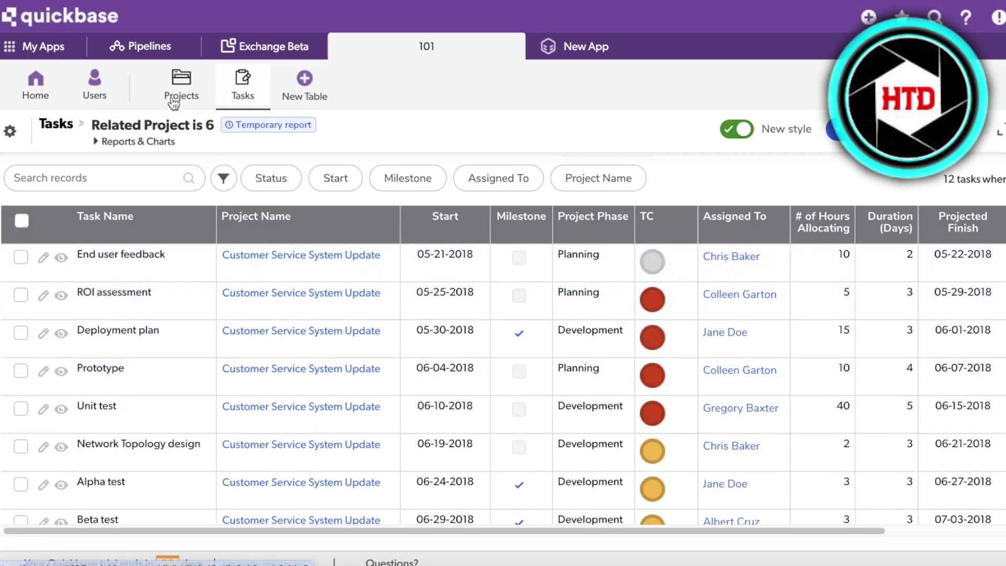
left_click(173, 101)
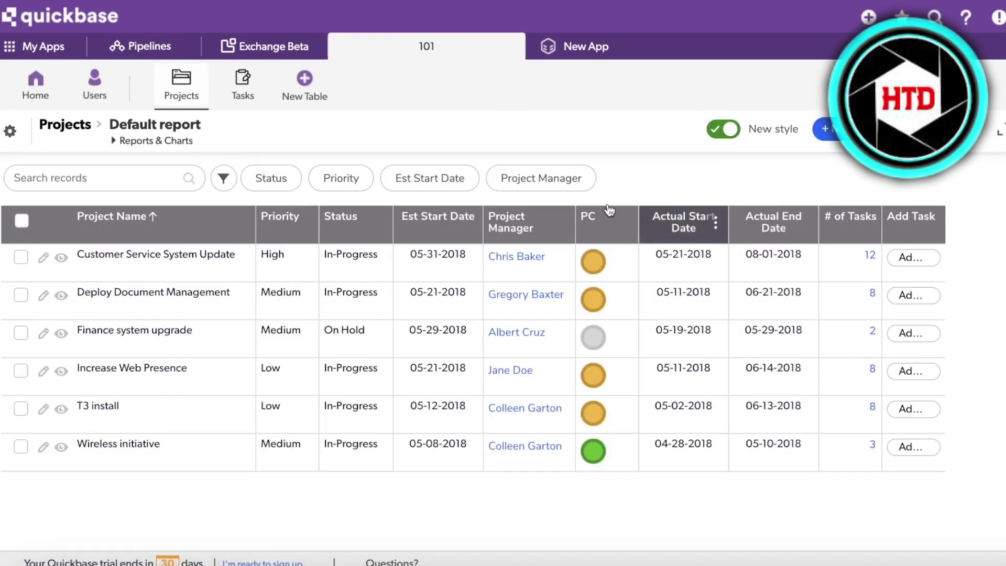
Step: In the Tasks report, open the Network Topology design task for editing
left_click(232, 84)
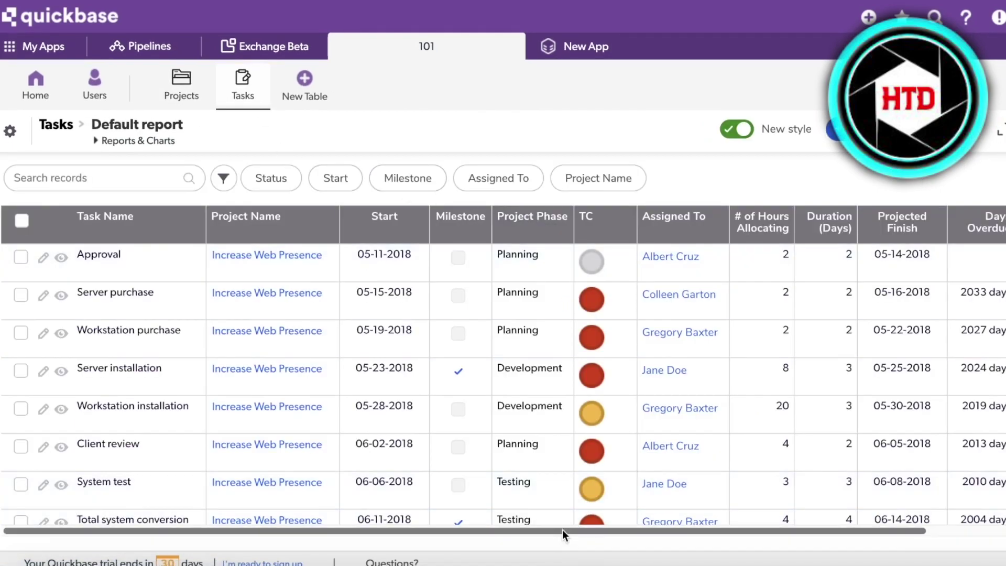
scroll(550, 372, "right", 4)
scroll(544, 444, "down", 10)
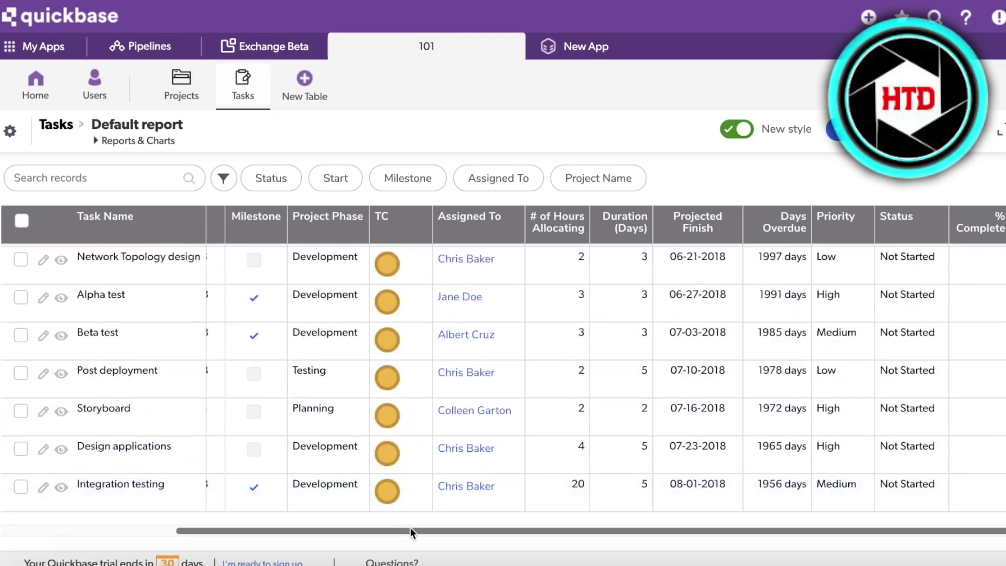
left_click_drag(410, 527, 237, 528)
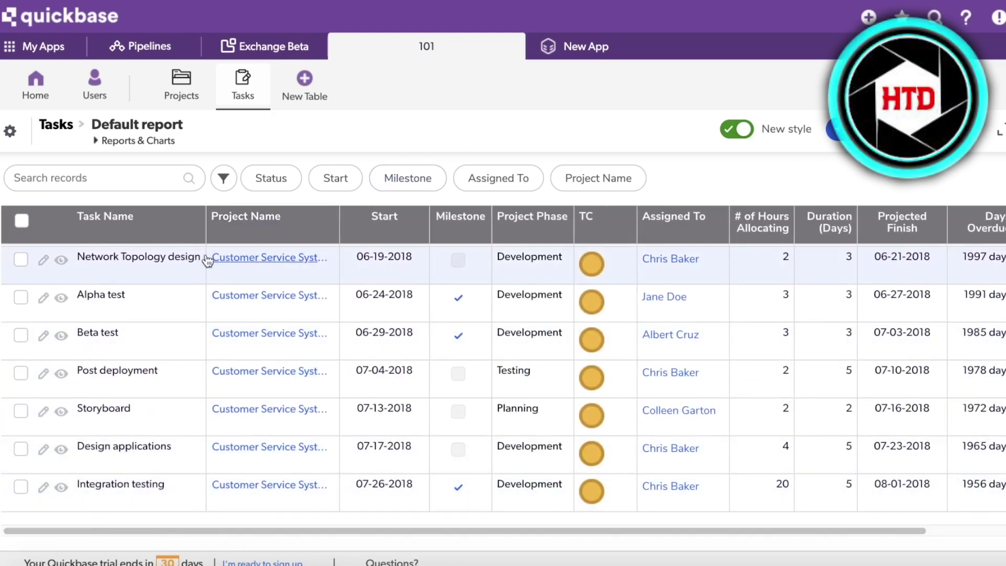
left_click(142, 256)
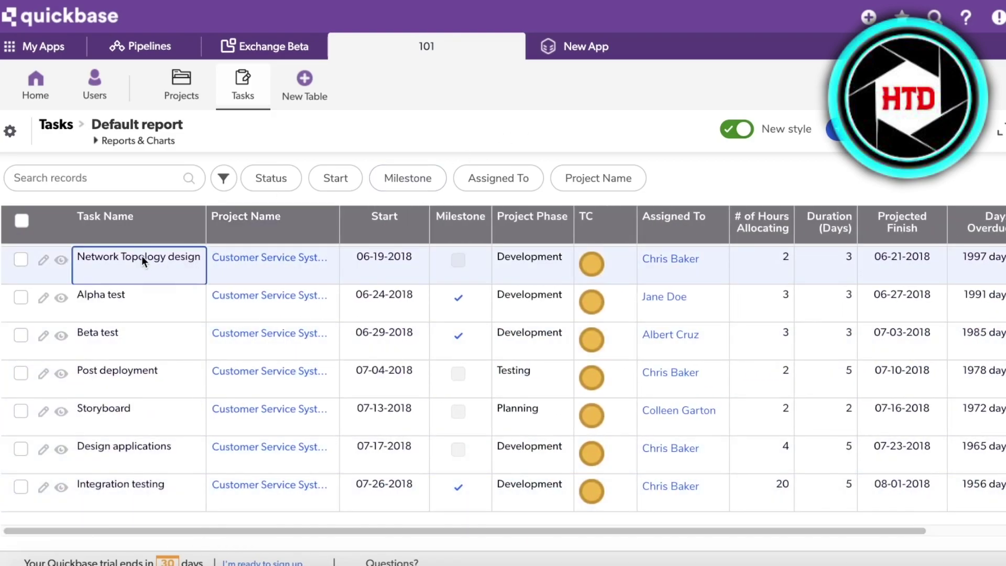
left_click(44, 260)
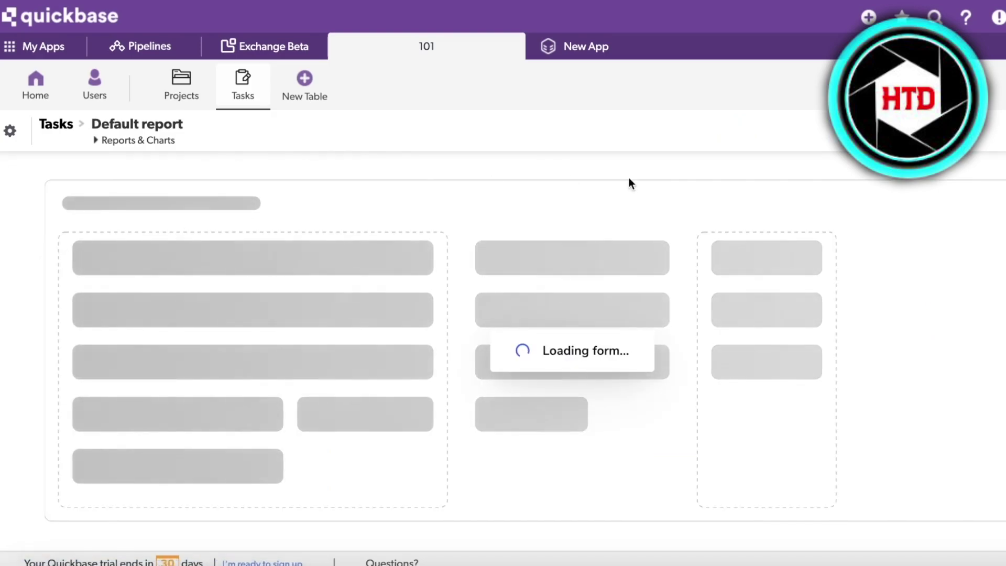
Step: Review the Network Topology design edit form, checking Predecessors without changing anything
scroll(533, 200, "down", 3)
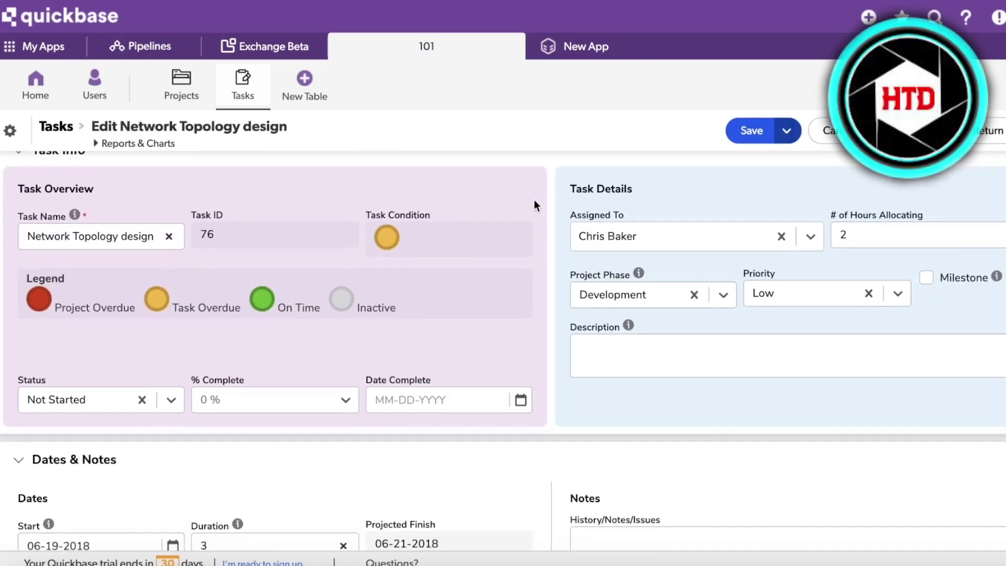
scroll(308, 222, "up", 3)
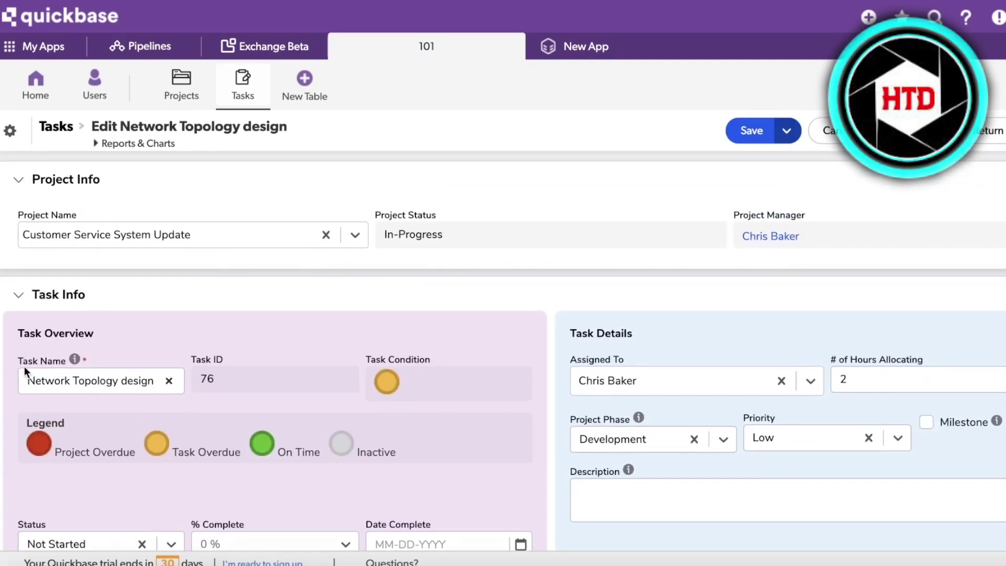
scroll(31, 382, "down", 3)
scroll(17, 350, "down", 1)
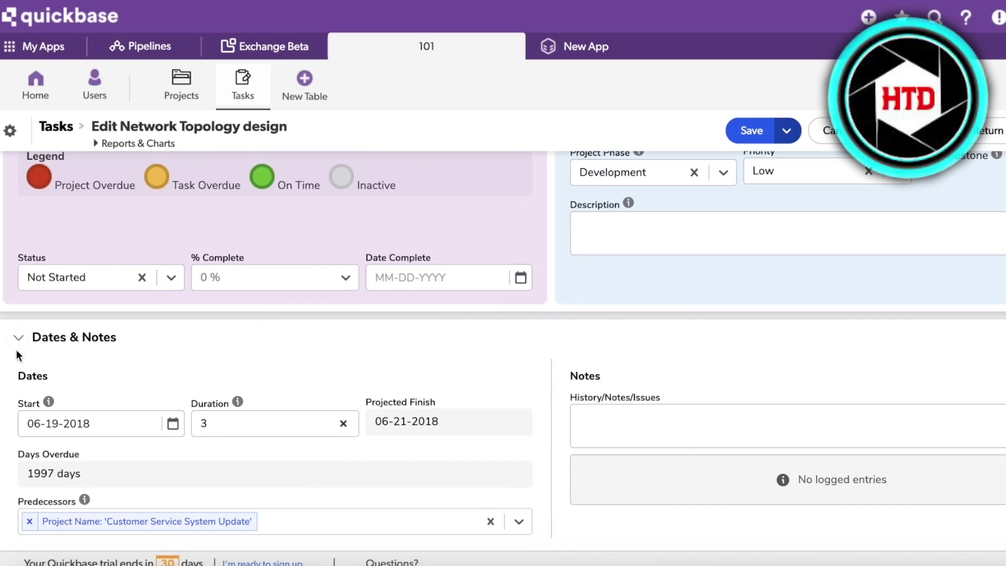
scroll(650, 393, "up", 4)
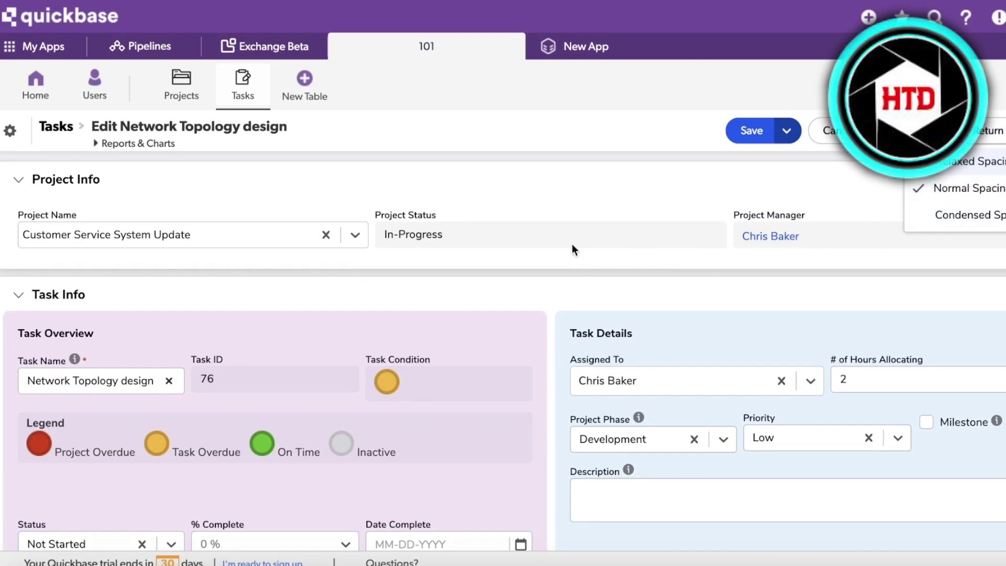
left_click(535, 221)
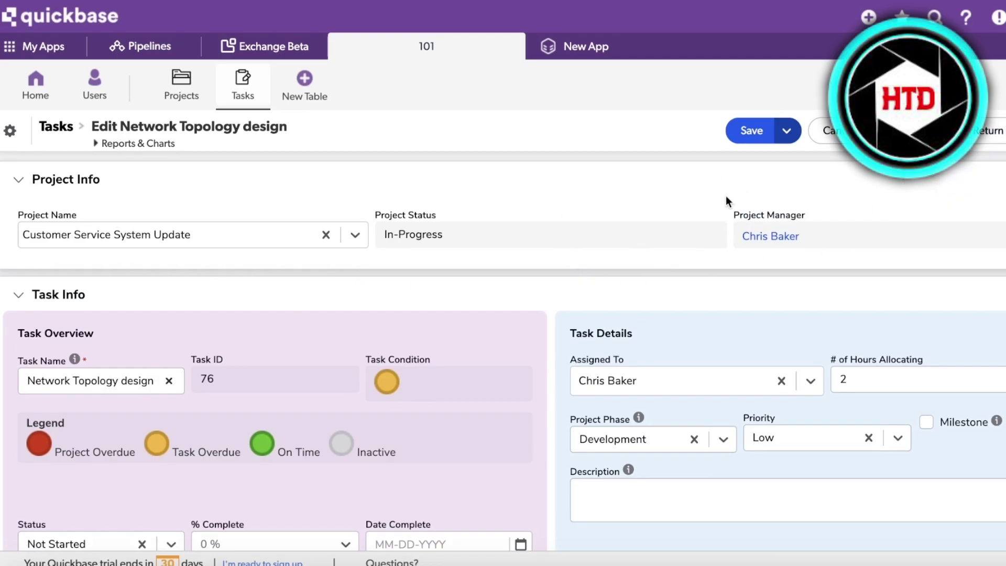
scroll(305, 360, "down", 5)
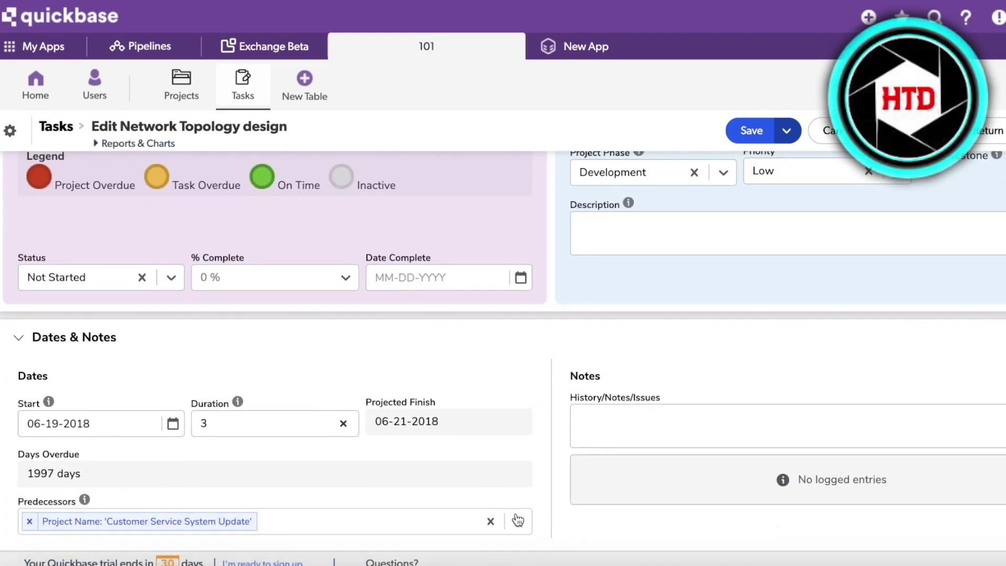
left_click(518, 521)
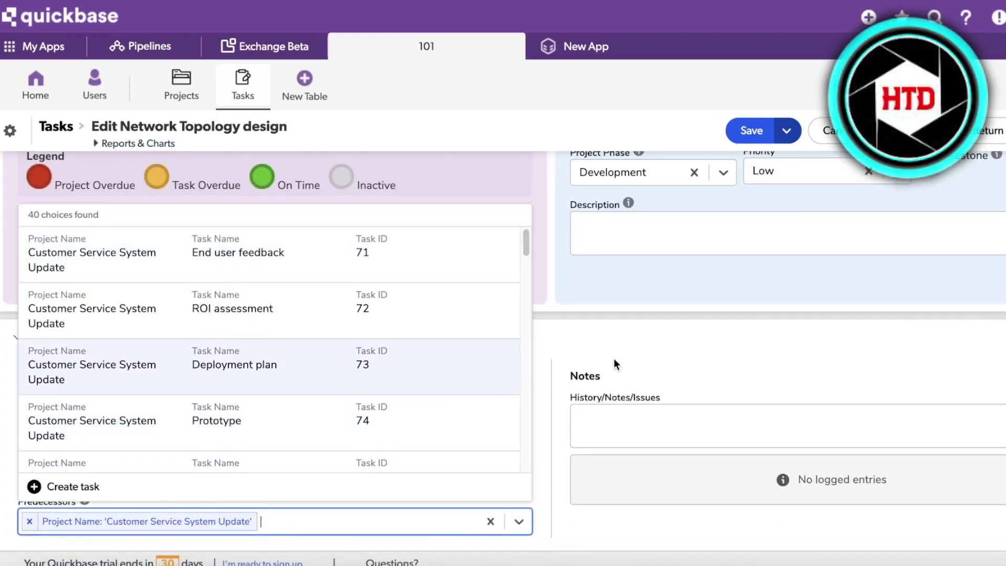
left_click(594, 359)
scroll(593, 359, "up", 5)
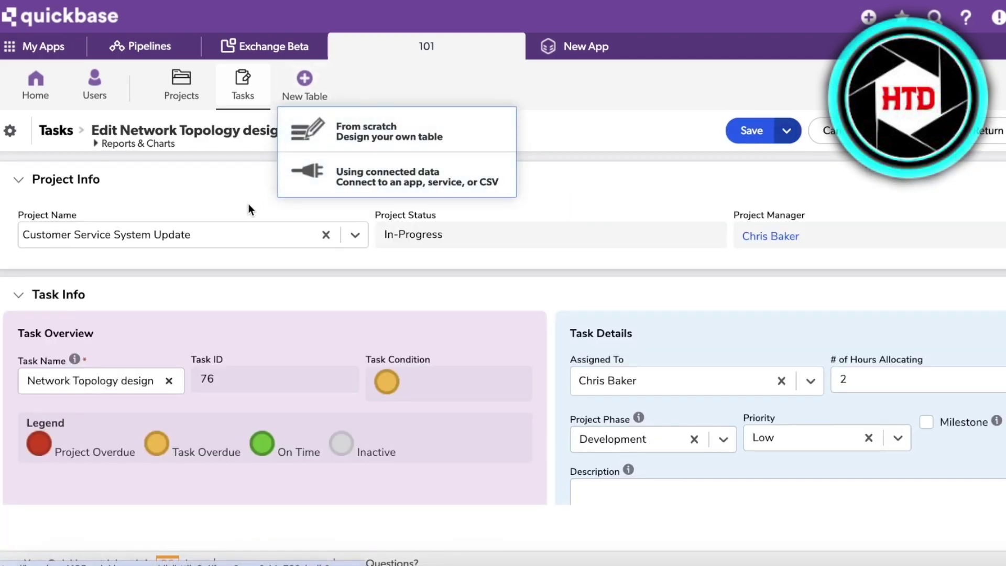
Step: Create a 'Sub Tasks' table from scratch with the clipboard-check icon and record name 'Tasks'
left_click(303, 143)
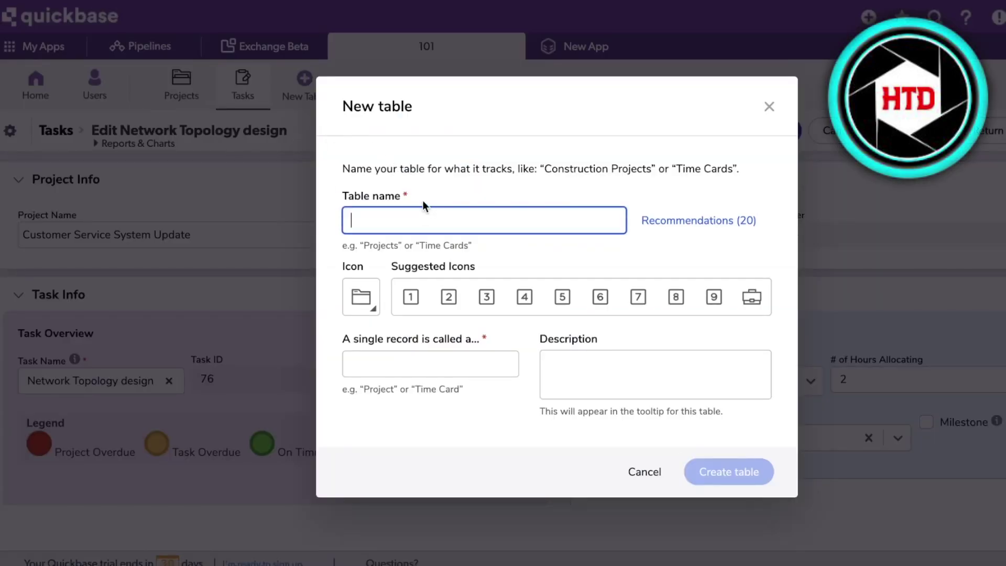
type("Sub T")
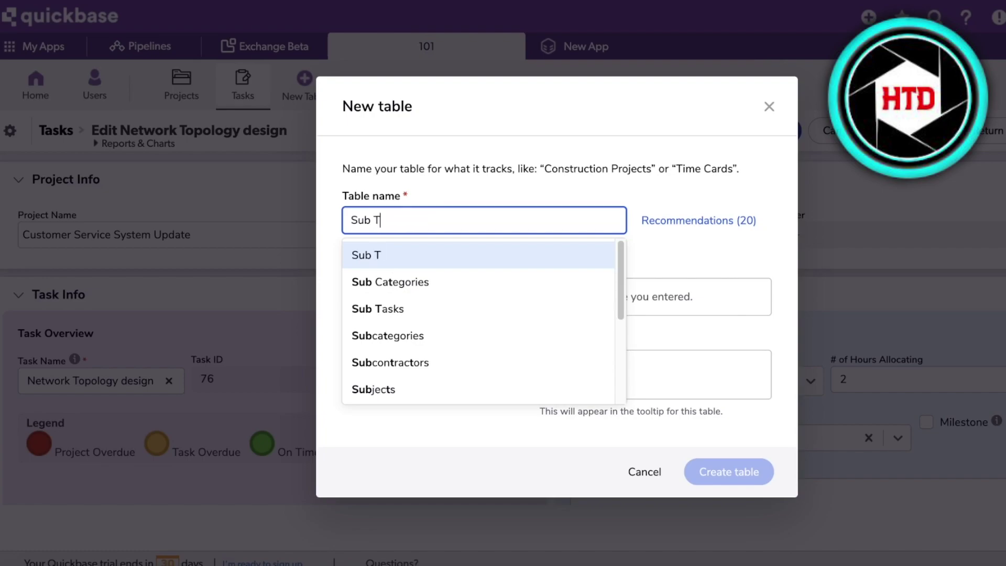
type("asks")
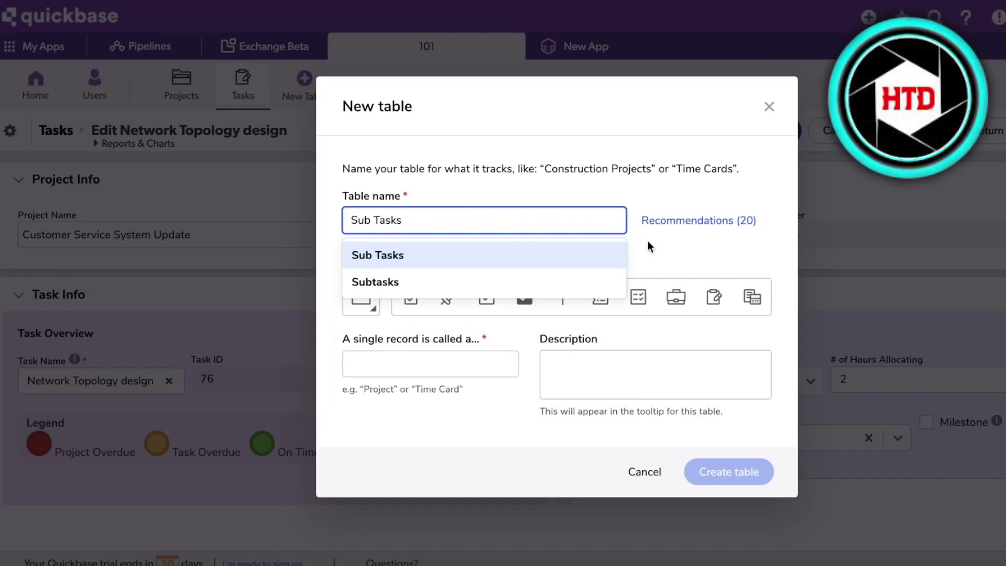
left_click(648, 242)
left_click(420, 297)
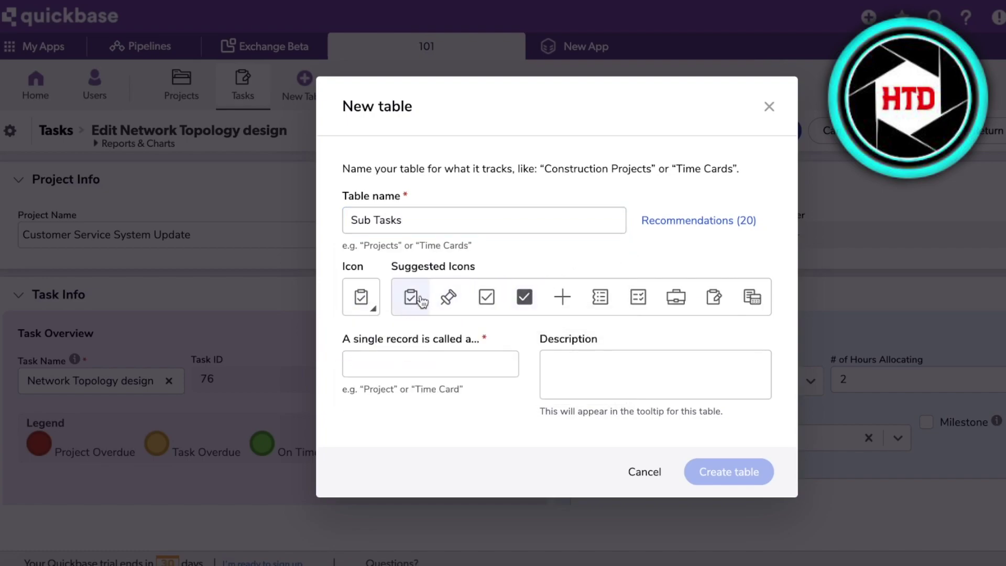
left_click(425, 357)
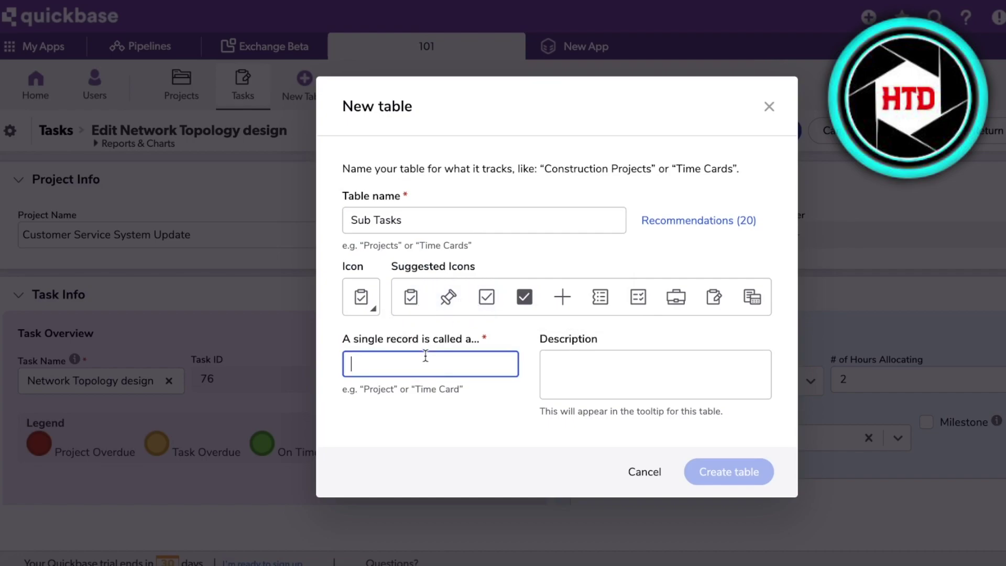
type("A")
key("BackSpace")
type("Tasks")
left_click(726, 473)
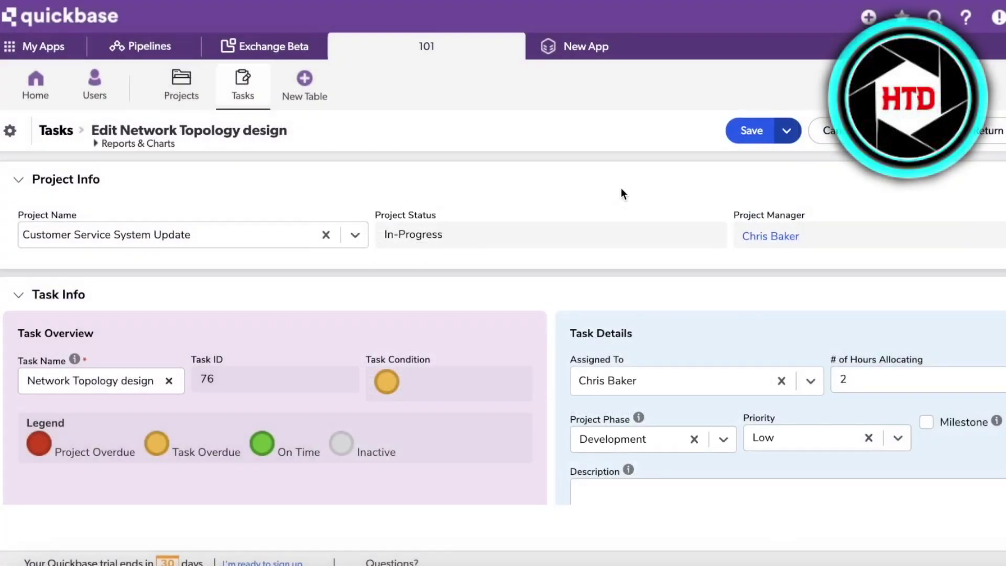
Step: Add a Sub-Task field of type Text to the Sub Tasks table
left_click(300, 95)
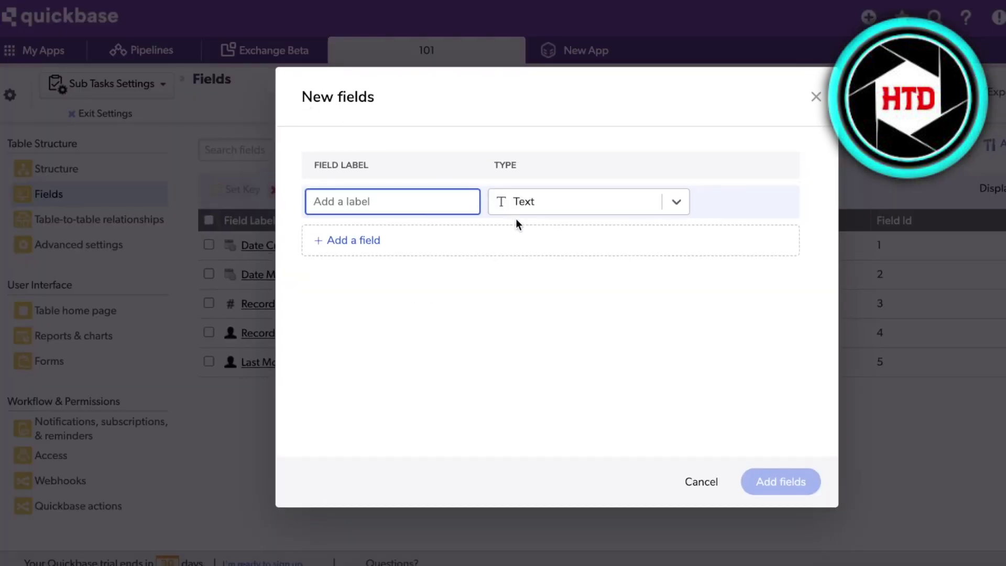
left_click(469, 199)
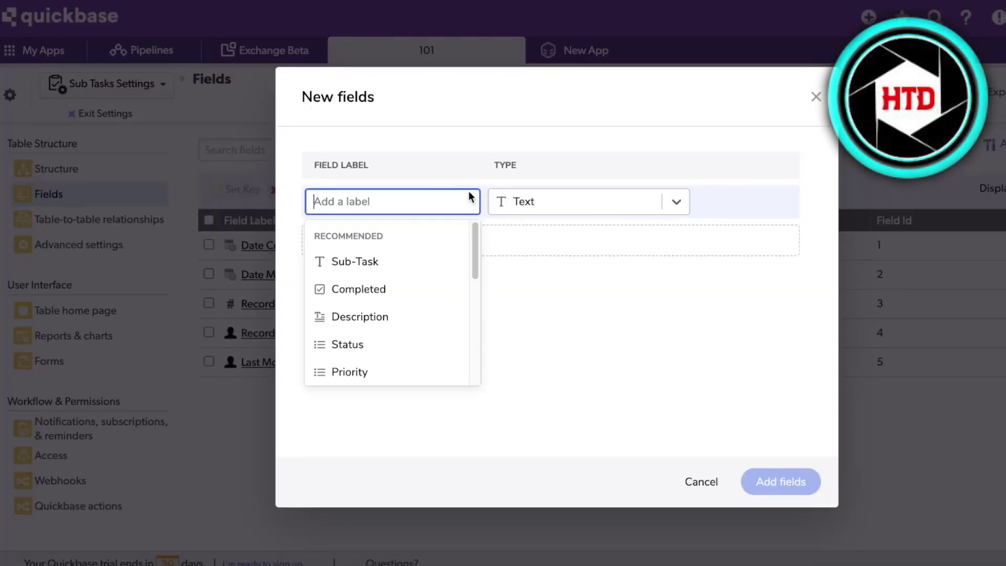
left_click(382, 261)
left_click(676, 203)
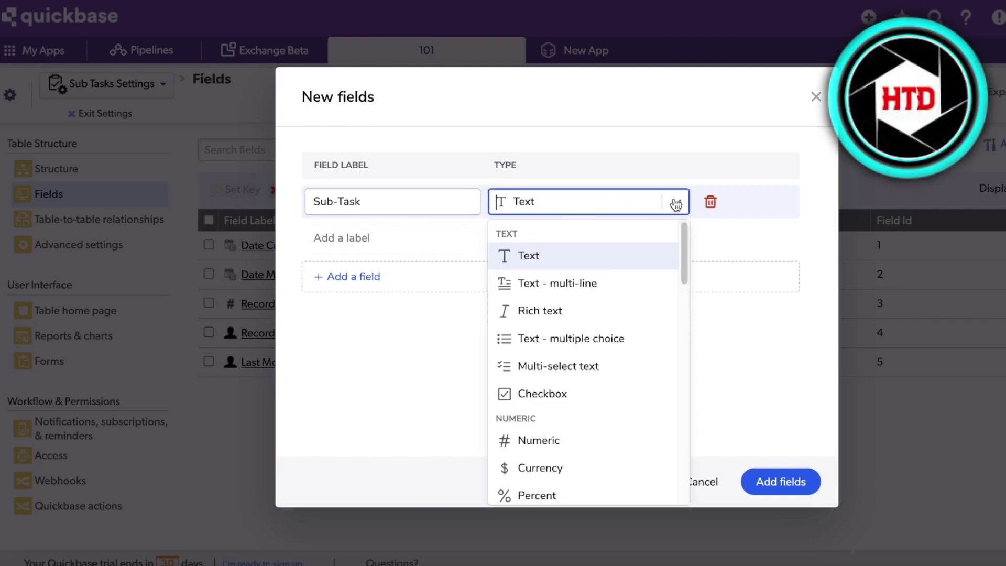
left_click(660, 249)
Step: Add a Predecessors field with the Predecessor field type
left_click(393, 238)
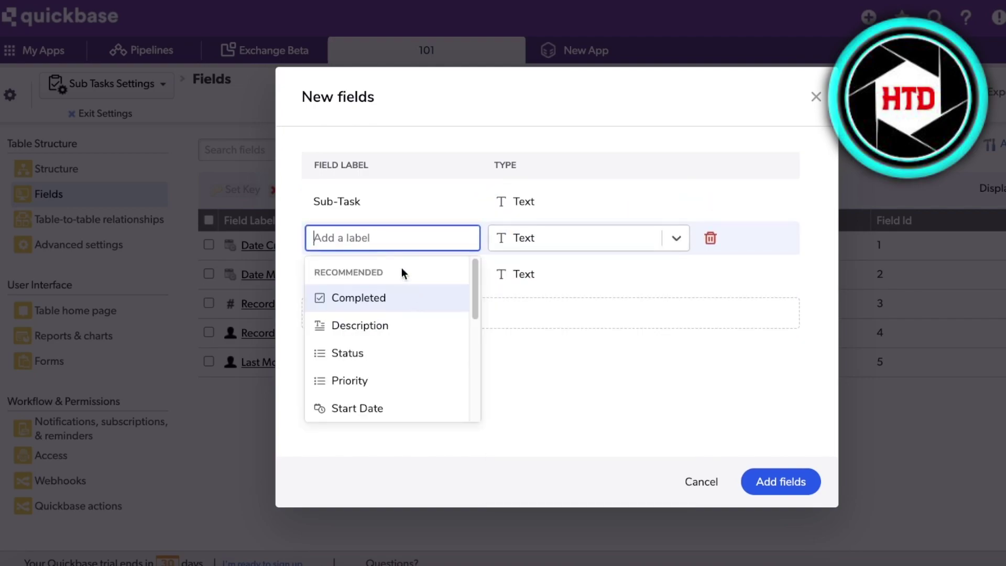
scroll(429, 298, "down", 3)
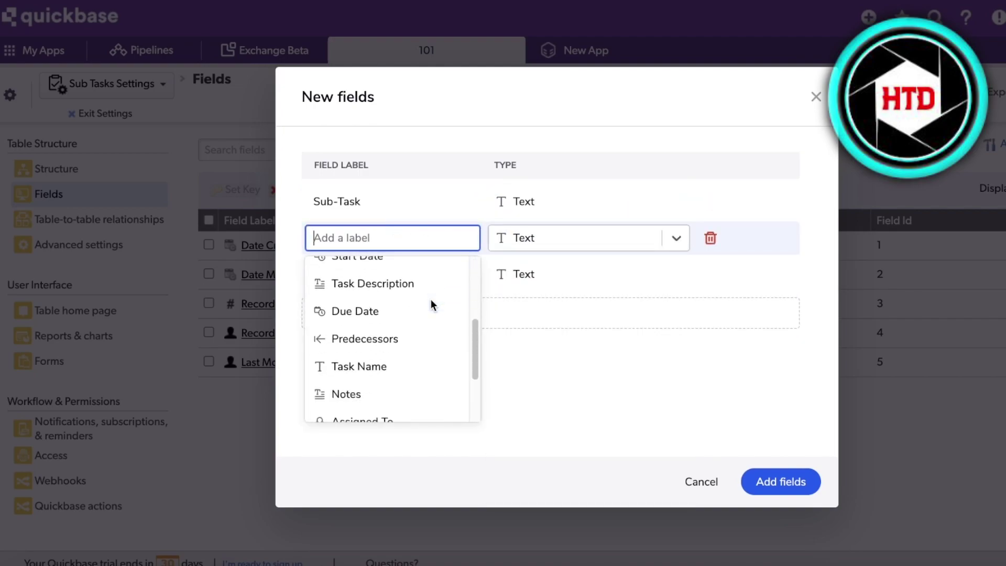
scroll(431, 294, "up", 3)
scroll(427, 295, "down", 5)
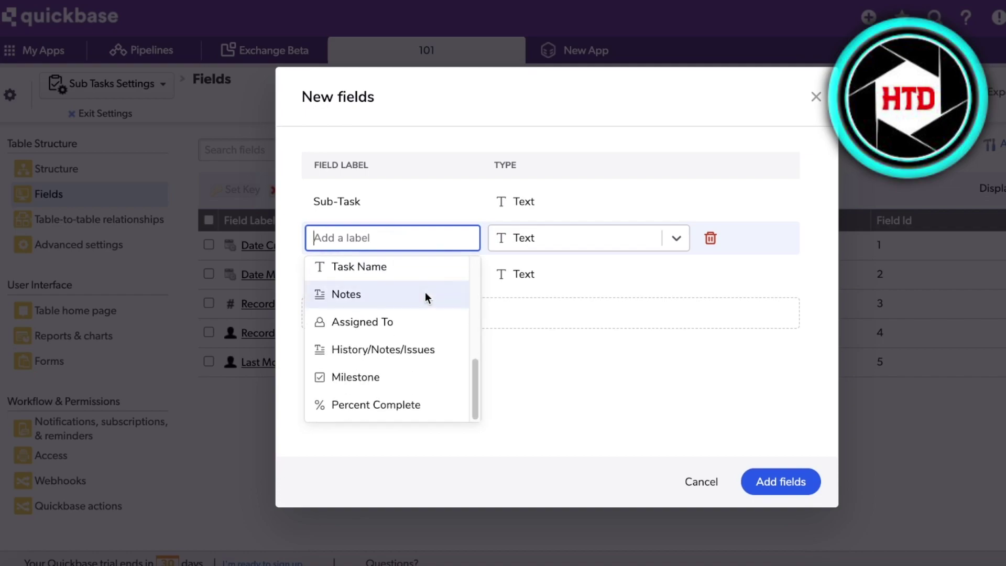
scroll(474, 388, "up", 1)
left_click_drag(474, 387, 474, 368)
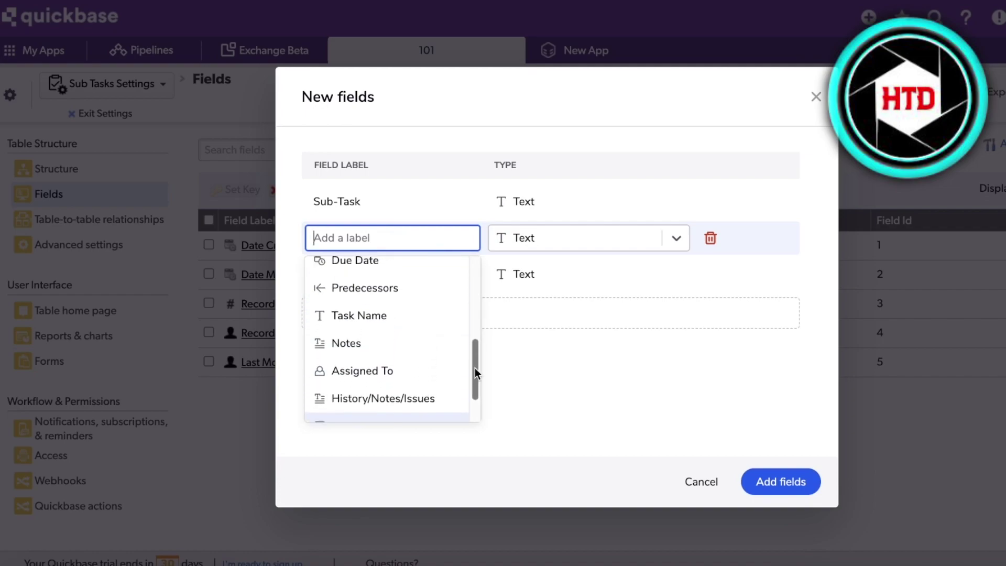
left_click(400, 293)
left_click(685, 244)
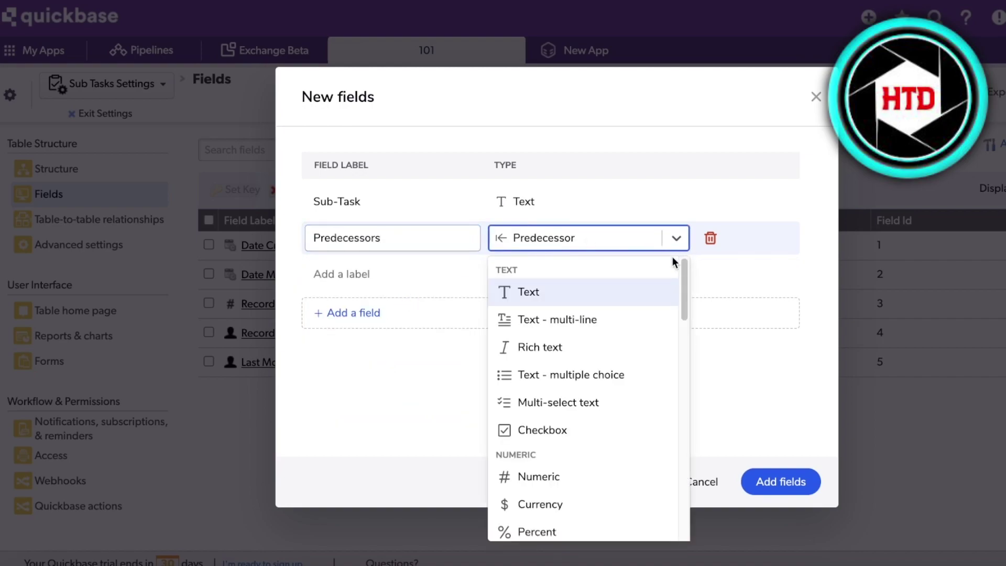
scroll(618, 370, "down", 2)
scroll(621, 374, "up", 2)
scroll(626, 274, "down", 10)
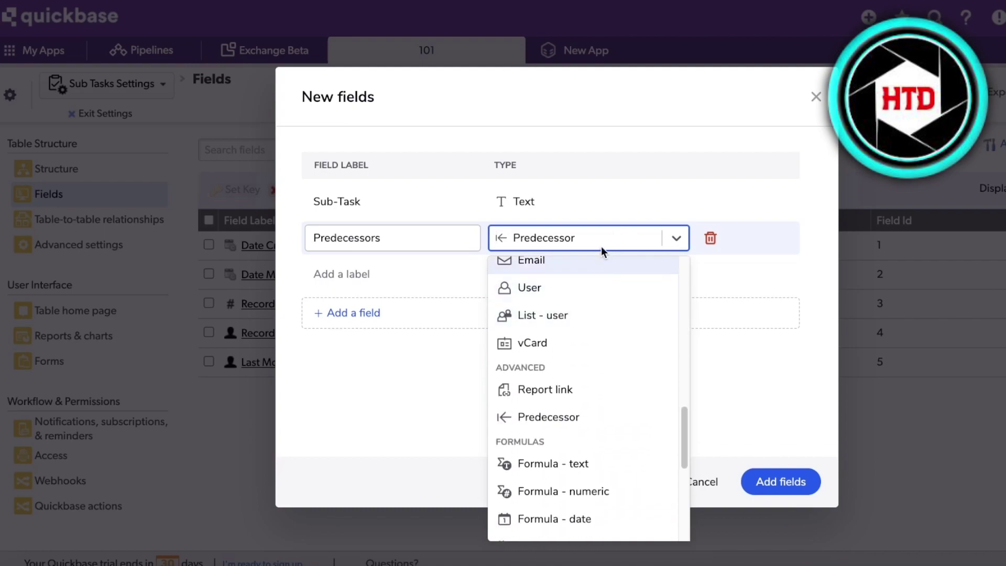
type("r")
key("BackSpace")
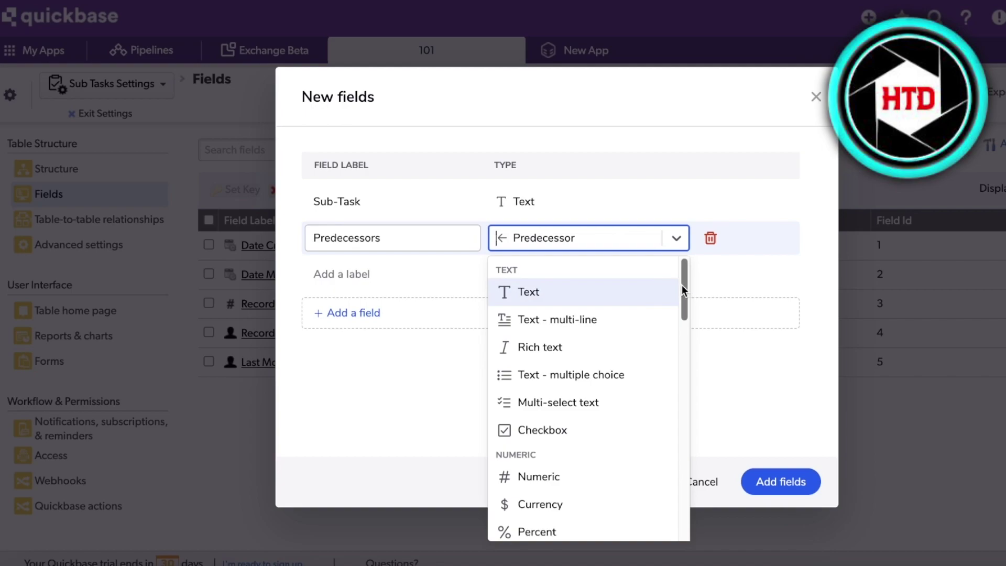
left_click_drag(681, 285, 680, 467)
left_click(545, 277)
Step: Add a Status field of type Text - multiple choice
left_click(363, 286)
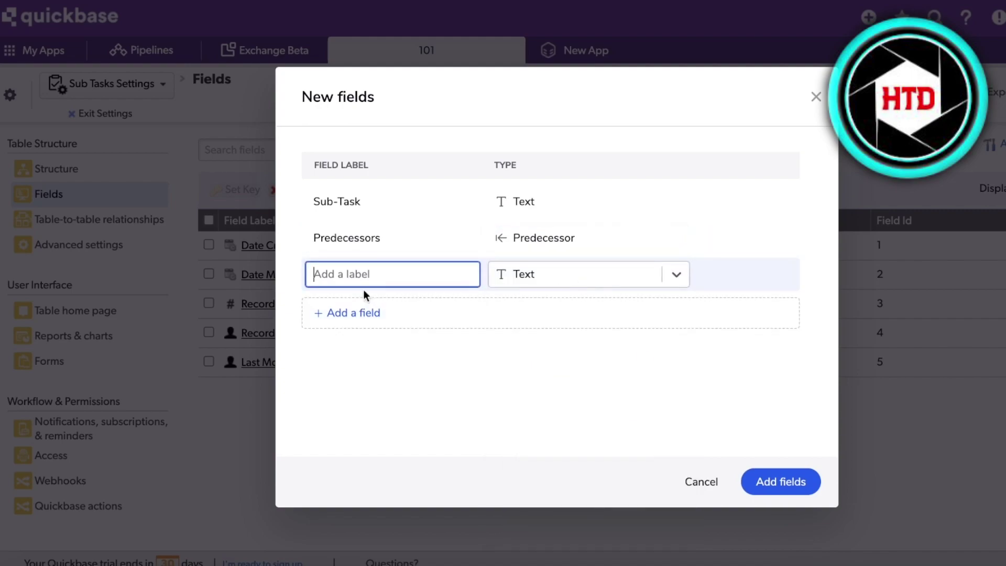
left_click(384, 392)
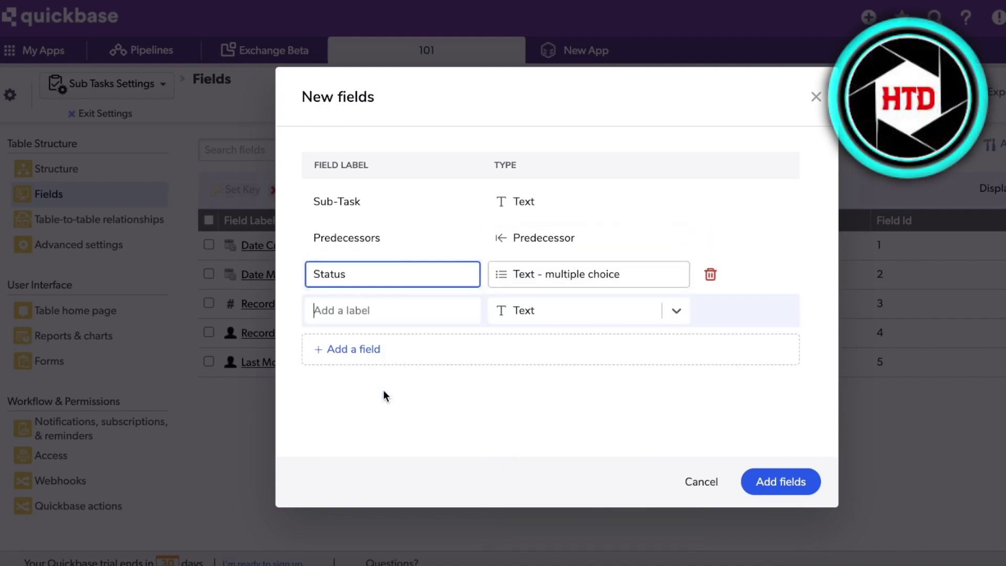
left_click(603, 272)
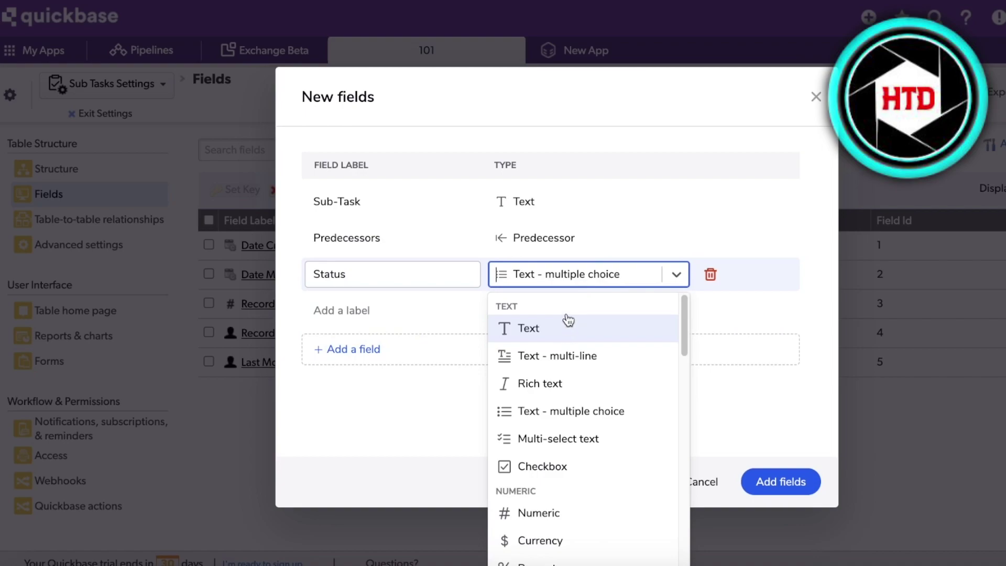
left_click(607, 268)
Step: Add one more field typed Formula - multi-select text and create all new fields
left_click(424, 312)
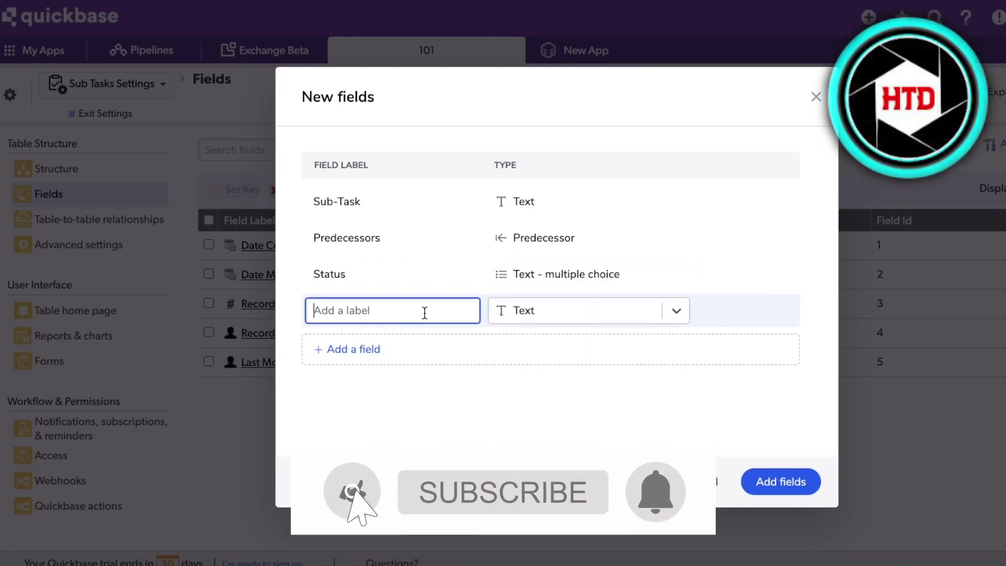
left_click(733, 312)
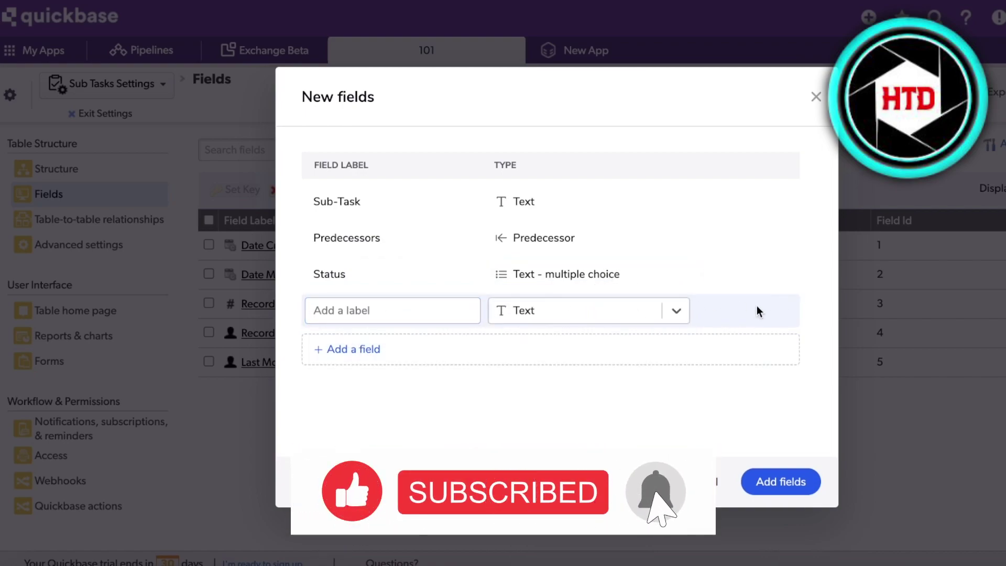
left_click(507, 321)
scroll(591, 429, "down", 10)
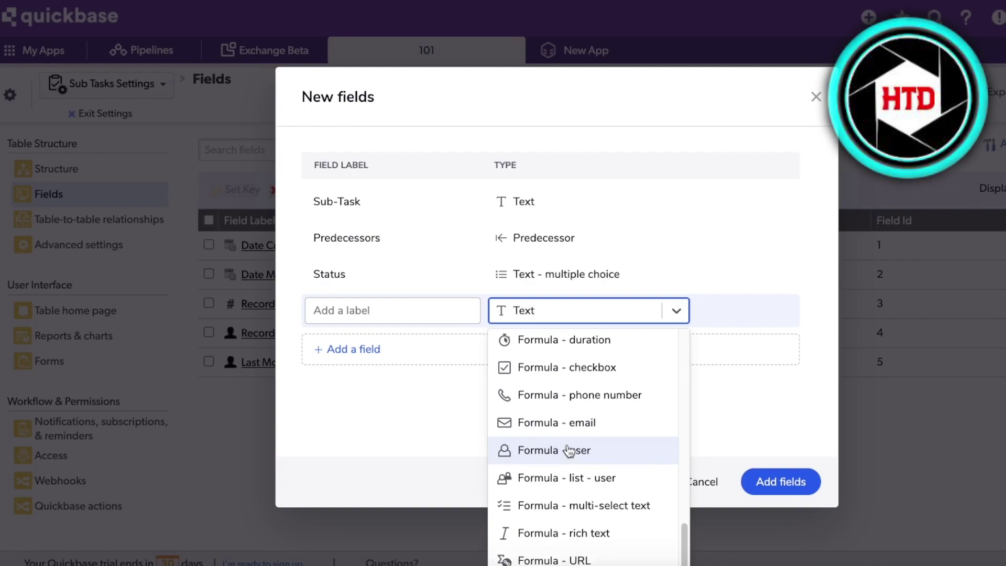
scroll(550, 455, "up", 2)
scroll(549, 511, "down", 2)
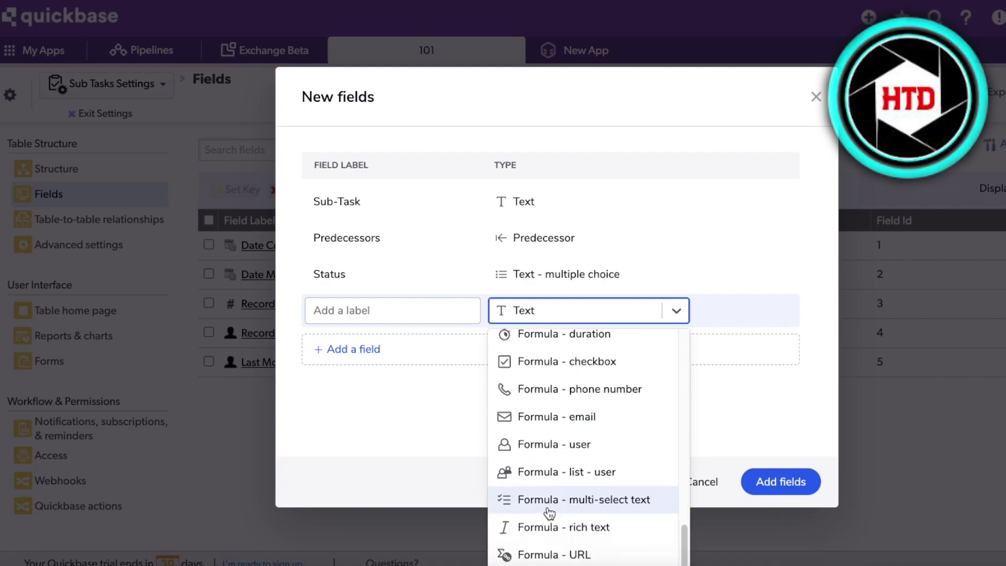
left_click(549, 512)
left_click(461, 310)
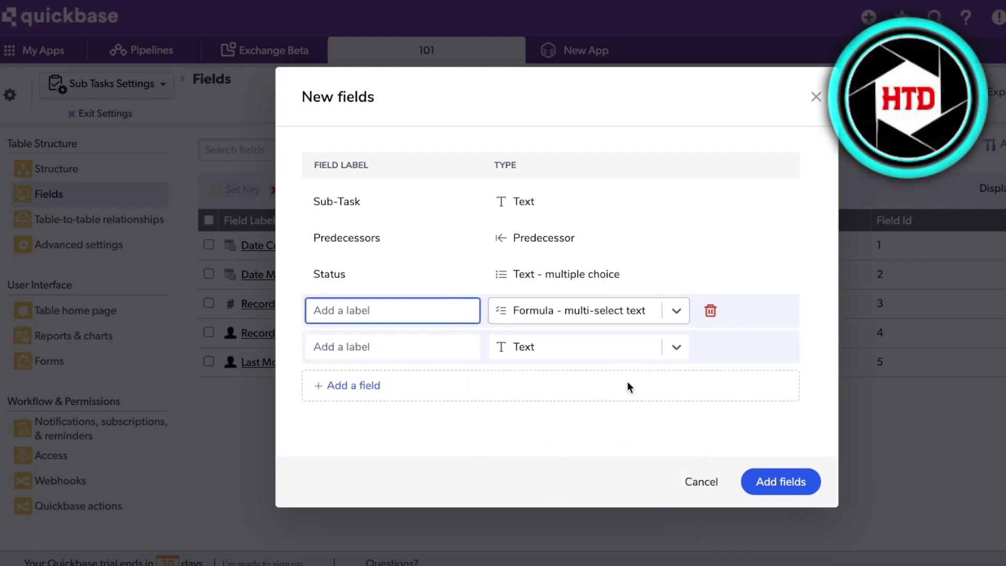
left_click(763, 489)
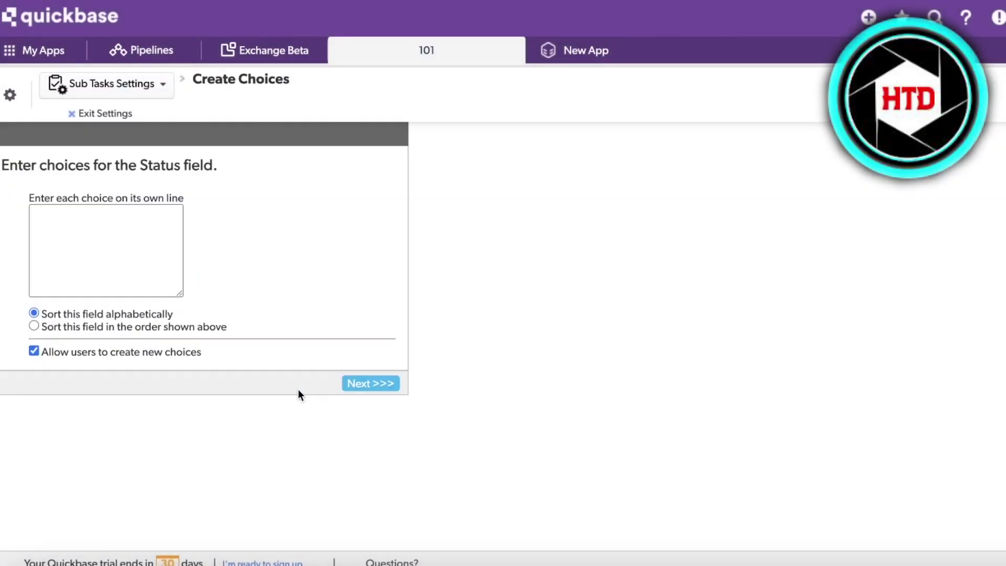
Step: Enter the Status choices In progress, Completed and Stuck, sorted in the order entered
left_click(67, 224)
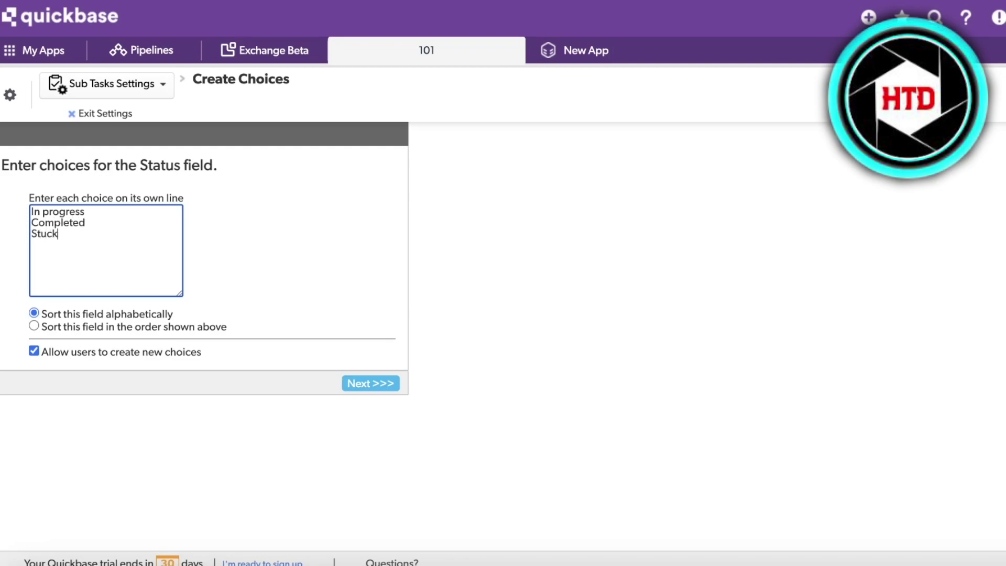
left_click(92, 323)
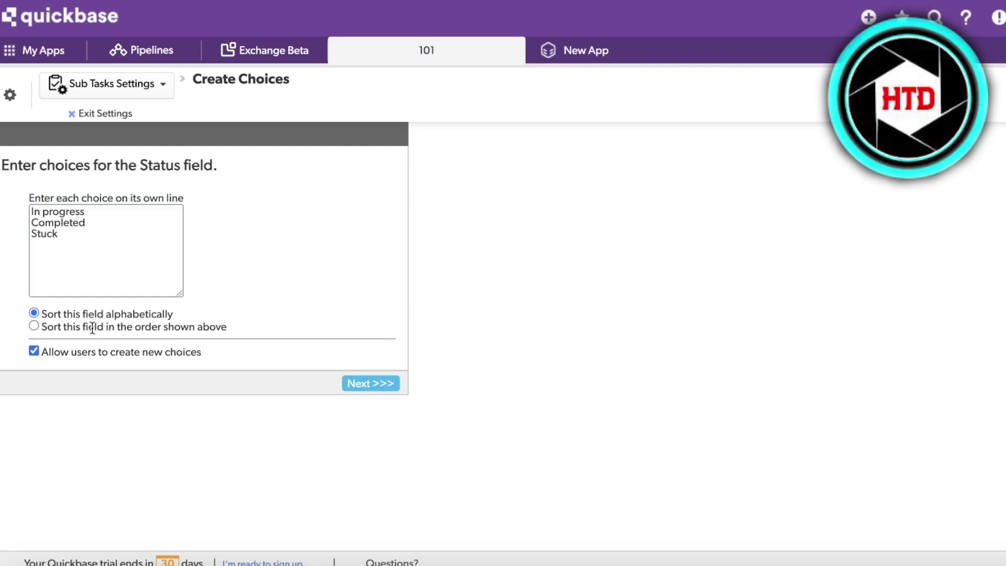
left_click(33, 326)
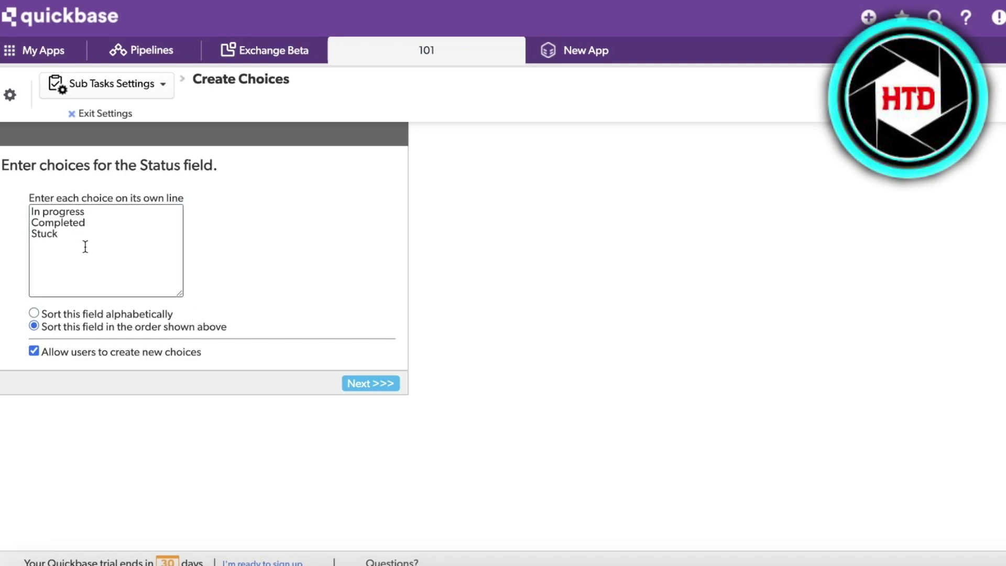
Step: Save the Status choices and open the Structure overview of the app's tables
left_click(370, 380)
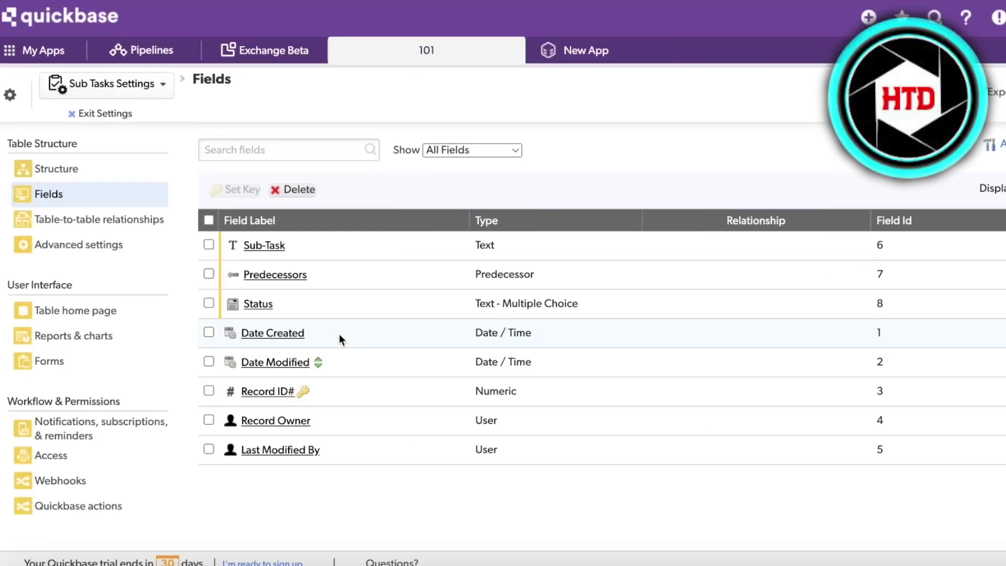
left_click(119, 87)
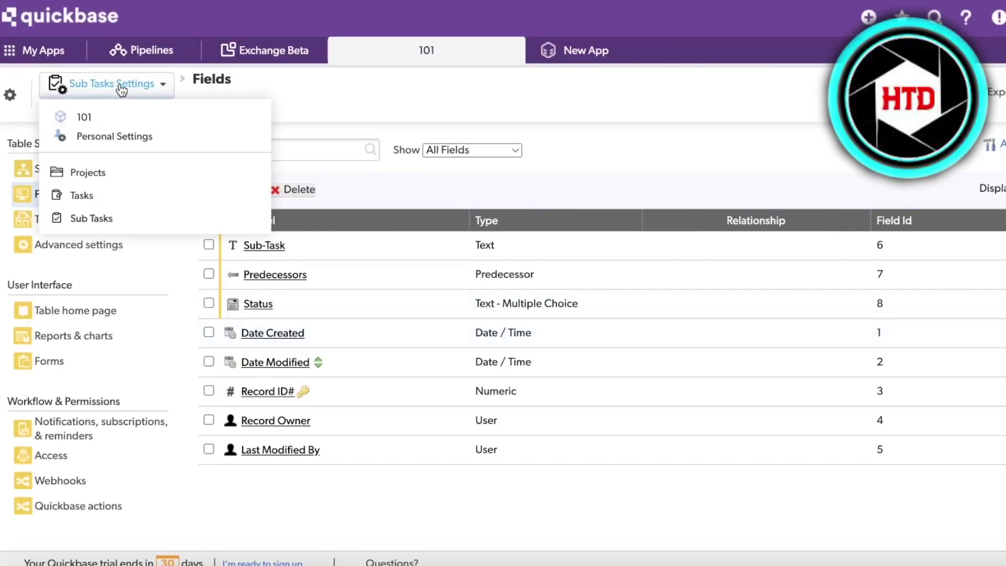
left_click(322, 231)
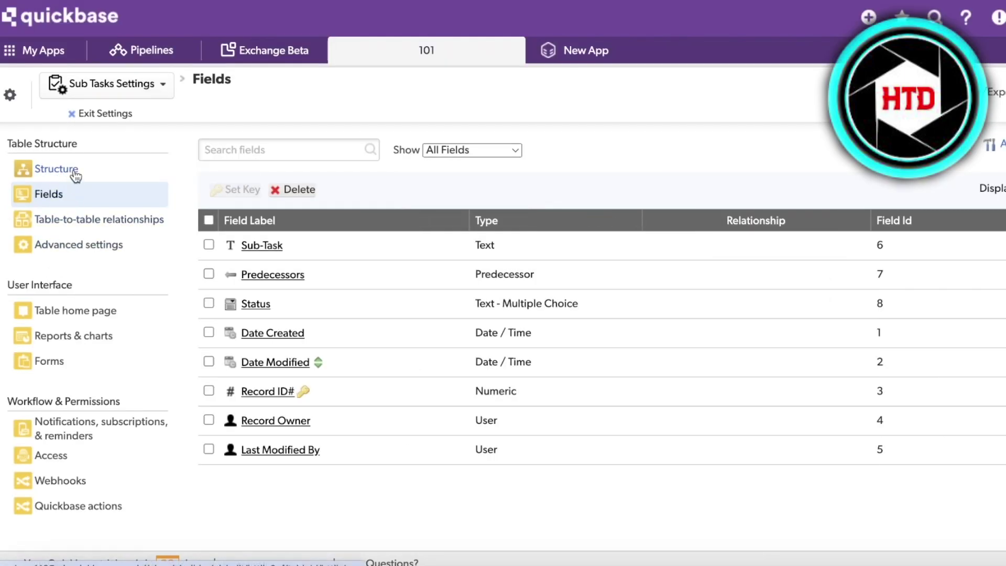
left_click(76, 175)
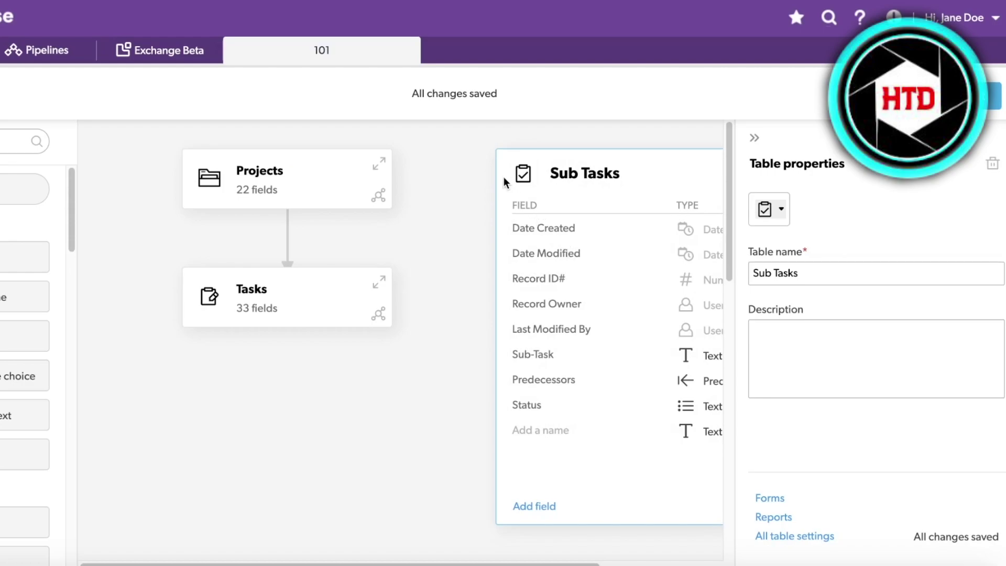
Step: Inspect the Sub Tasks card's properties, leaving its name and fields unchanged
left_click_drag(505, 177, 369, 174)
left_click(517, 136)
left_click(513, 153)
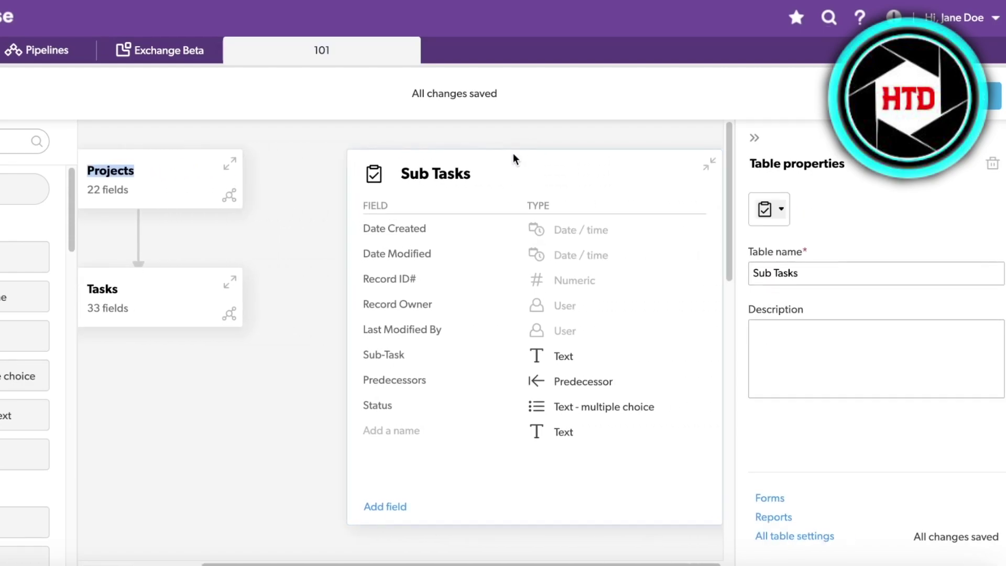
left_click(438, 174)
left_click(272, 258)
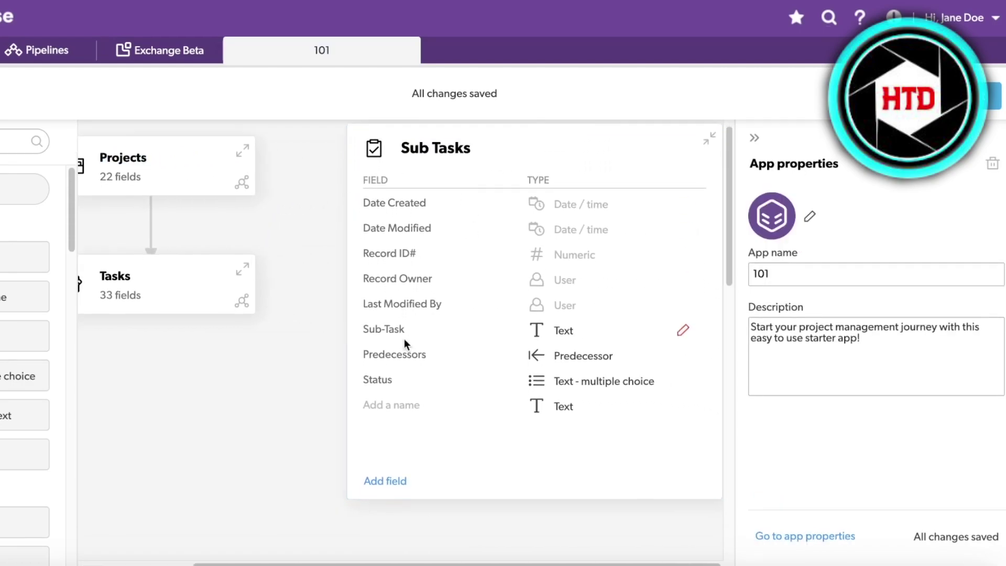
scroll(383, 342, "down", 3)
scroll(365, 345, "up", 3)
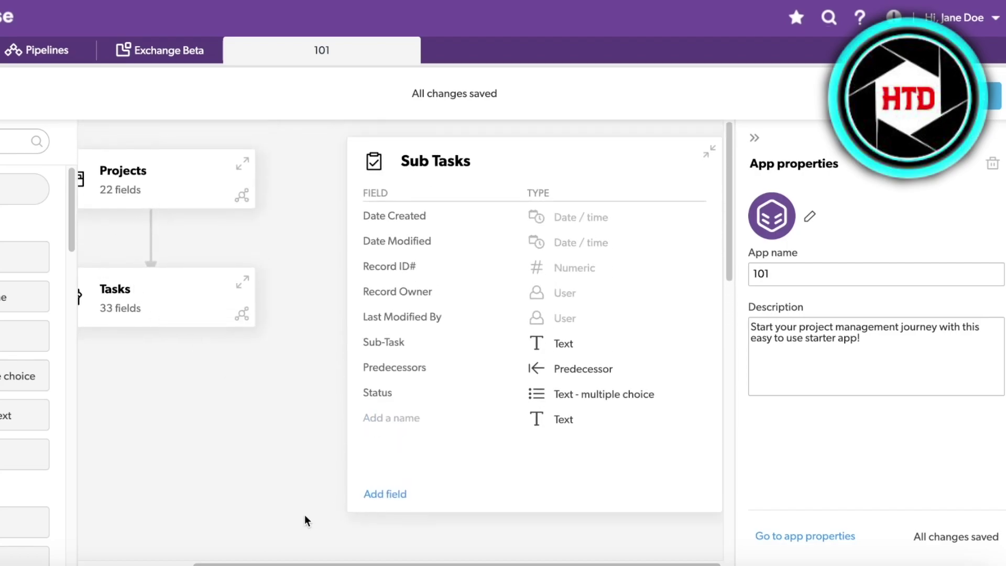
left_click(399, 418)
left_click(345, 510)
Step: Collapse the Sub Tasks card and move it below the Tasks card
left_click(504, 160)
left_click(717, 165)
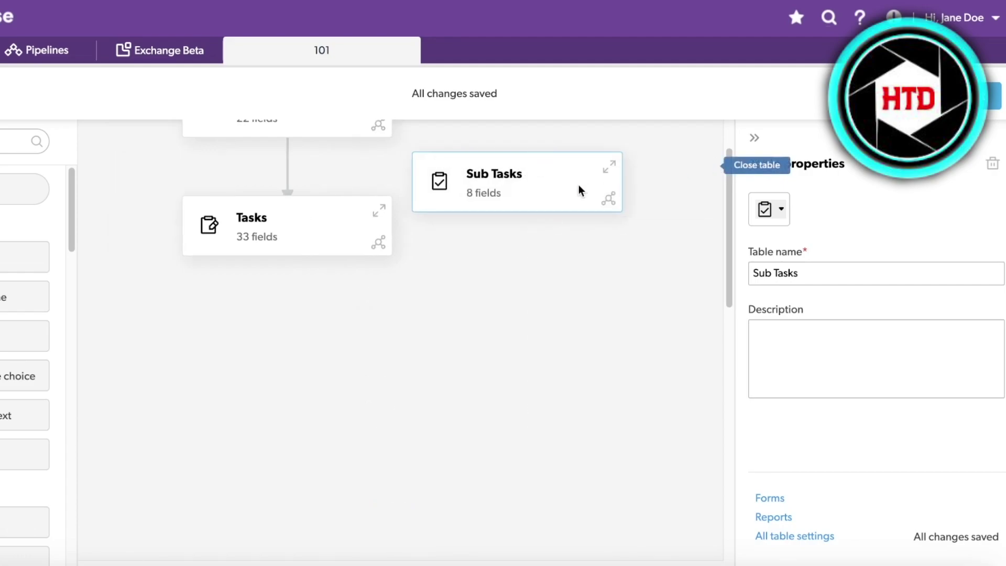
left_click_drag(580, 191, 321, 377)
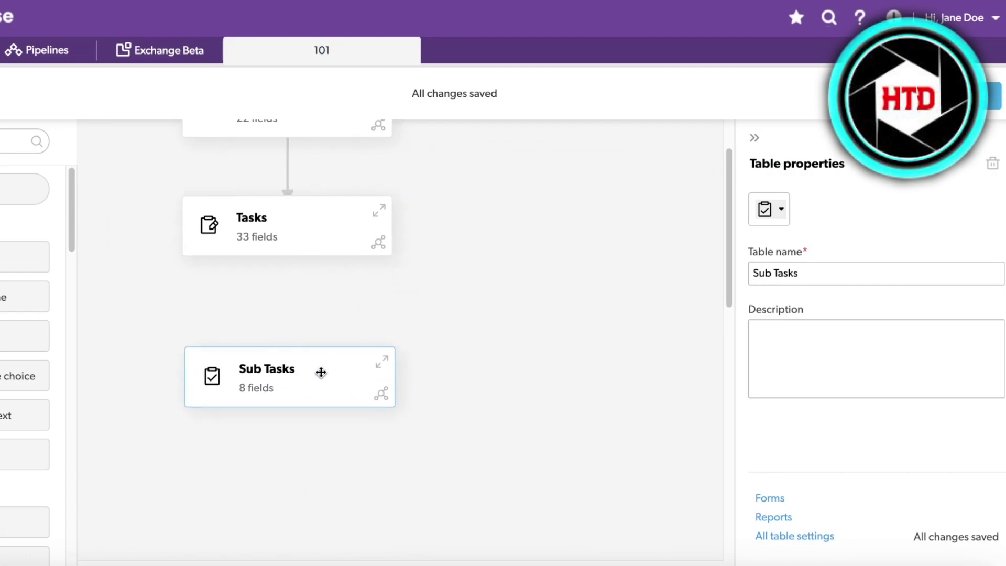
Step: Inspect the Projects-to-Tasks relationship, then start a new relationship from Sub Tasks
left_click(287, 180)
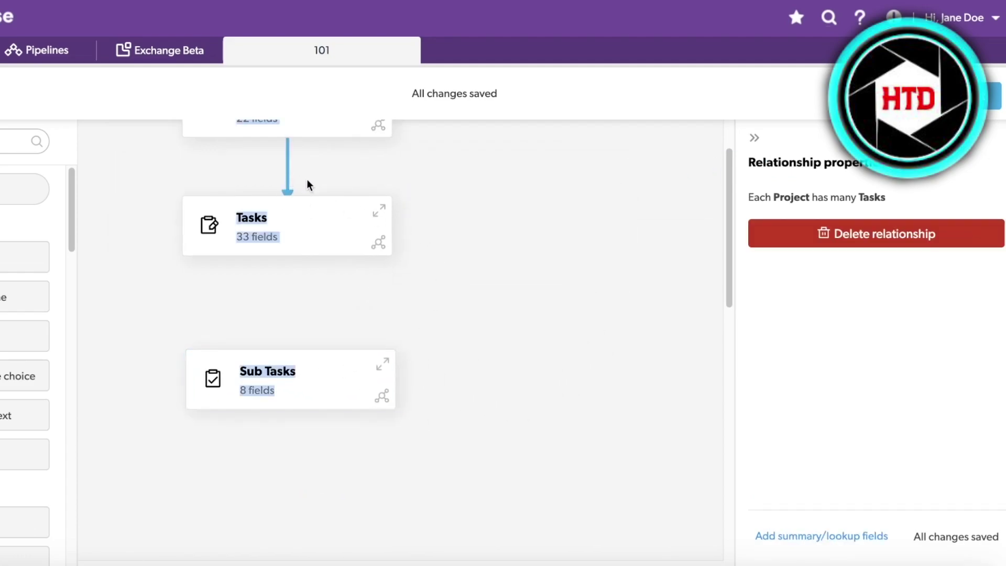
left_click(307, 180)
left_click(288, 171)
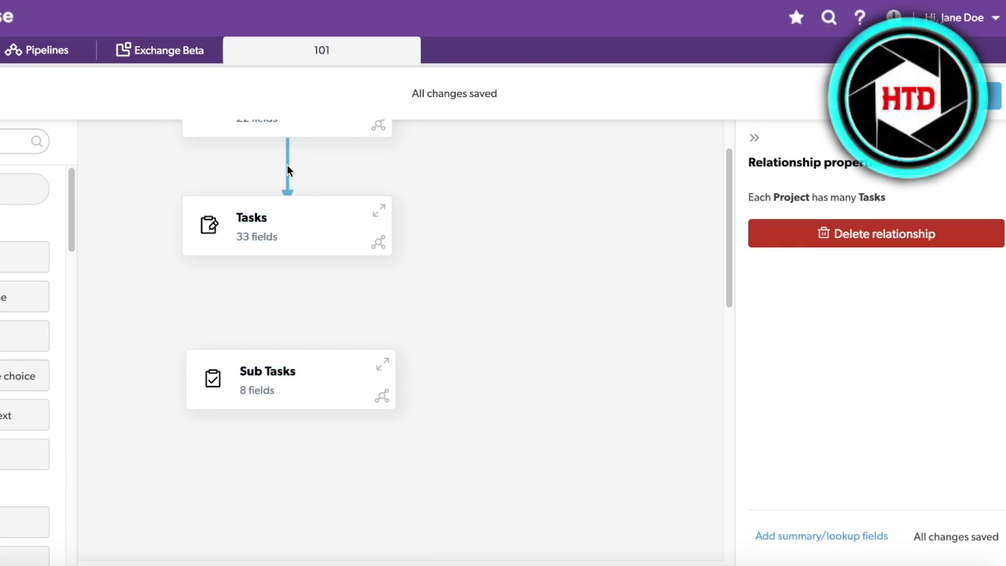
left_click(341, 172)
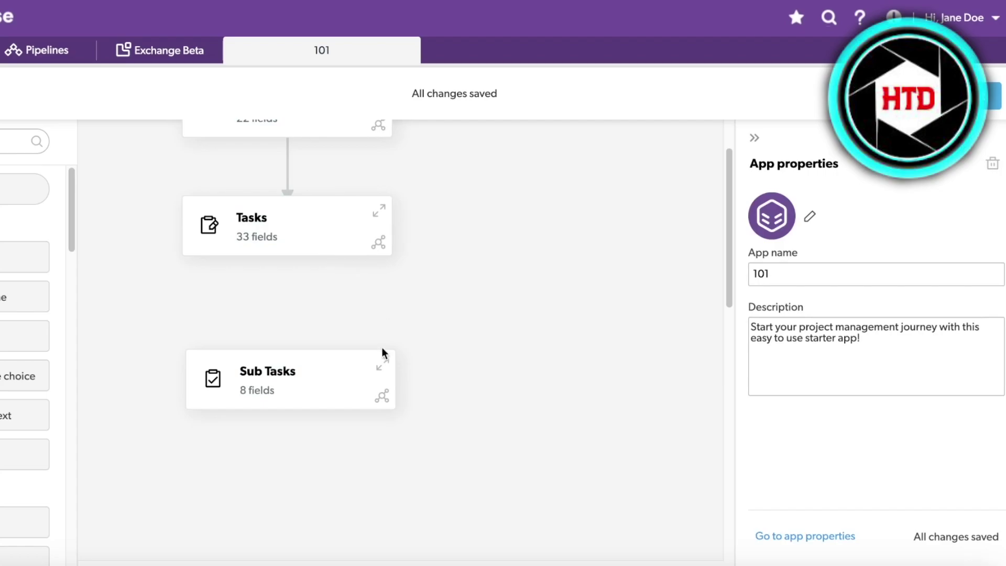
left_click(381, 398)
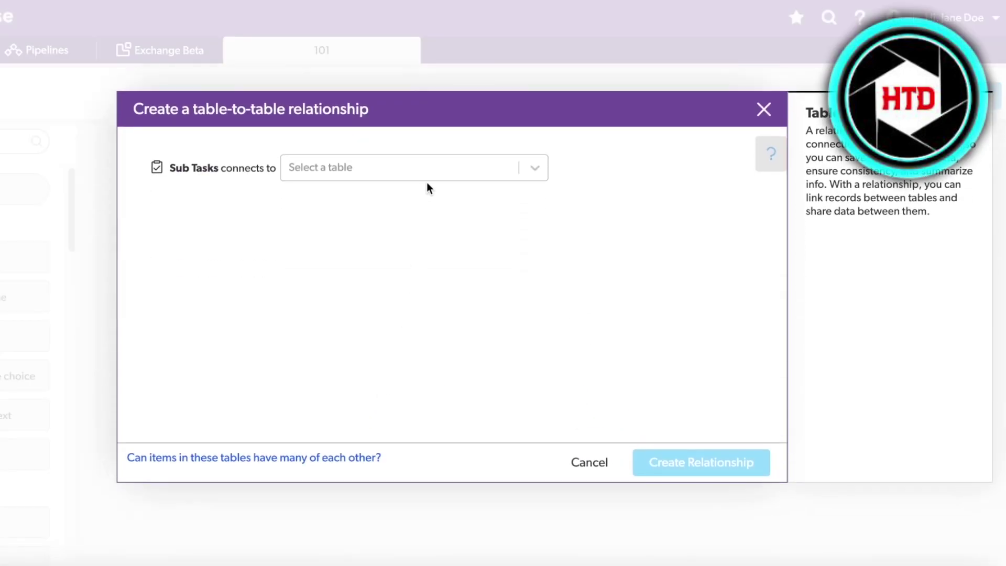
Step: Try connecting Sub Tasks to Tasks from the Sub Tasks card, then cancel
left_click(429, 170)
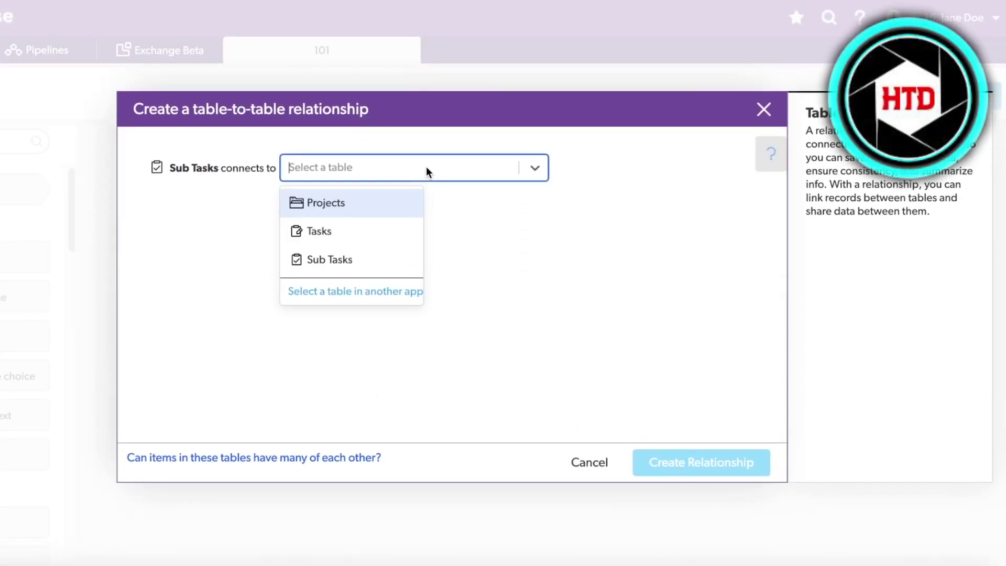
left_click(347, 246)
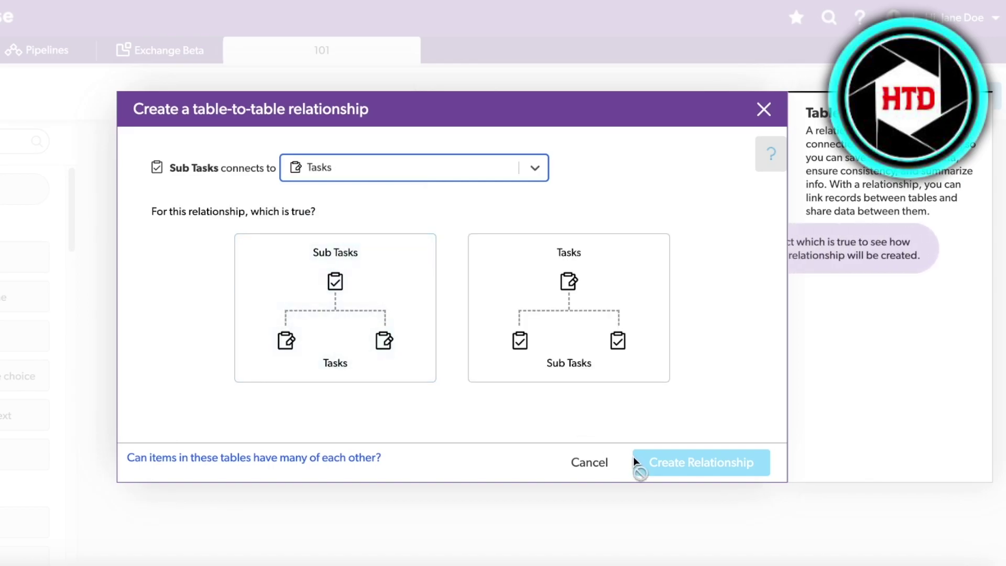
left_click(585, 466)
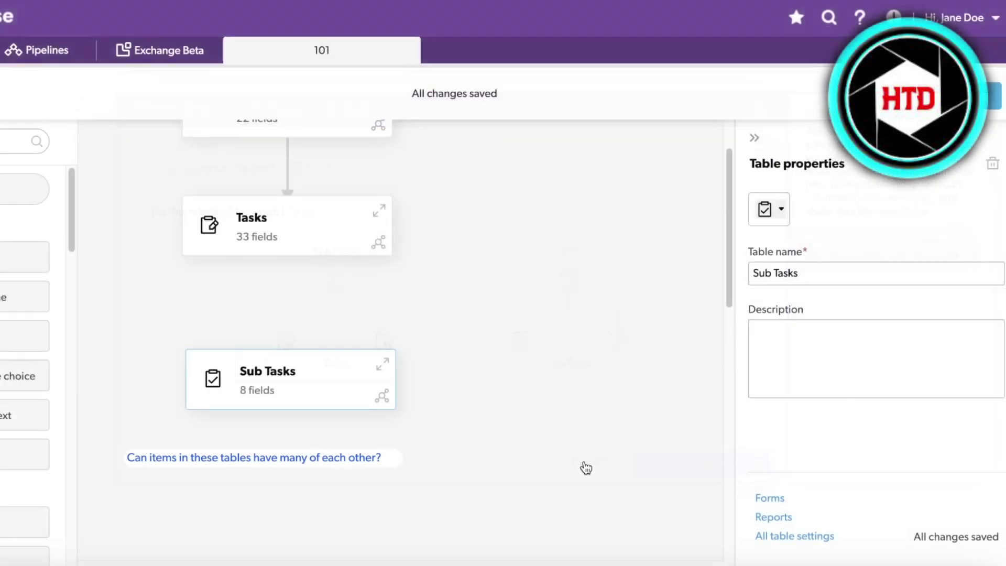
Step: From the Tasks card, link Sub Tasks so each Task has many Sub Tasks
left_click(384, 244)
left_click(384, 171)
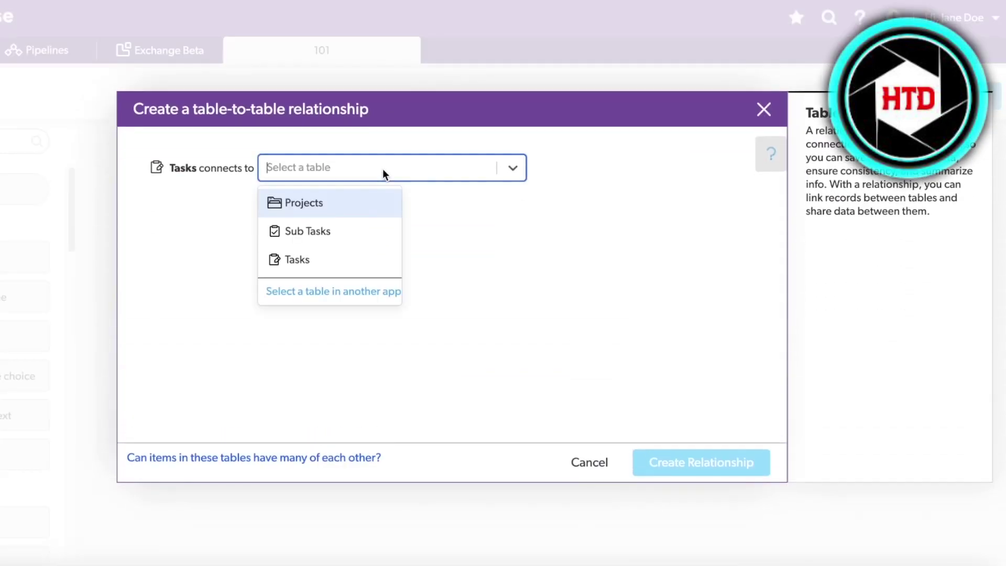
left_click(377, 230)
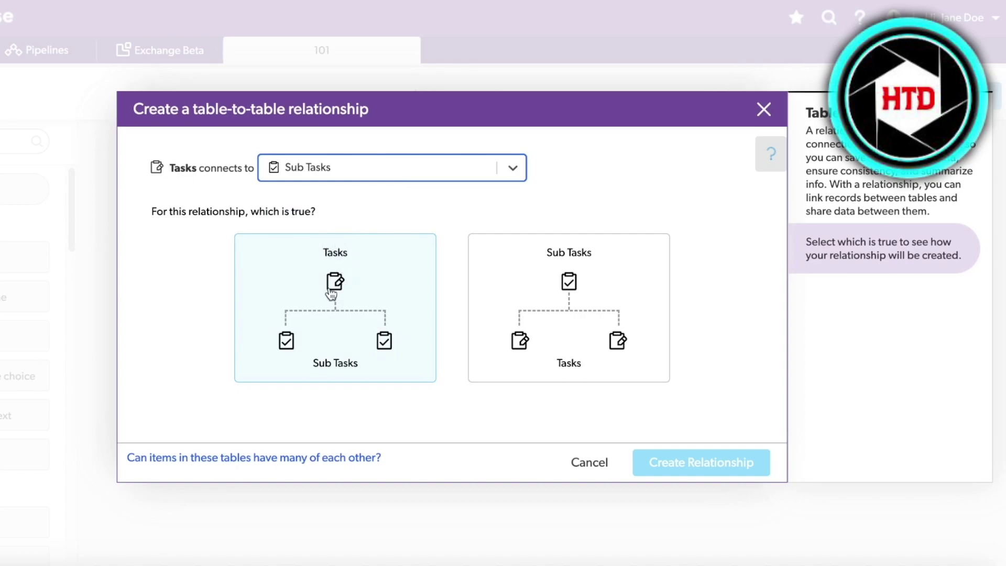
left_click(351, 334)
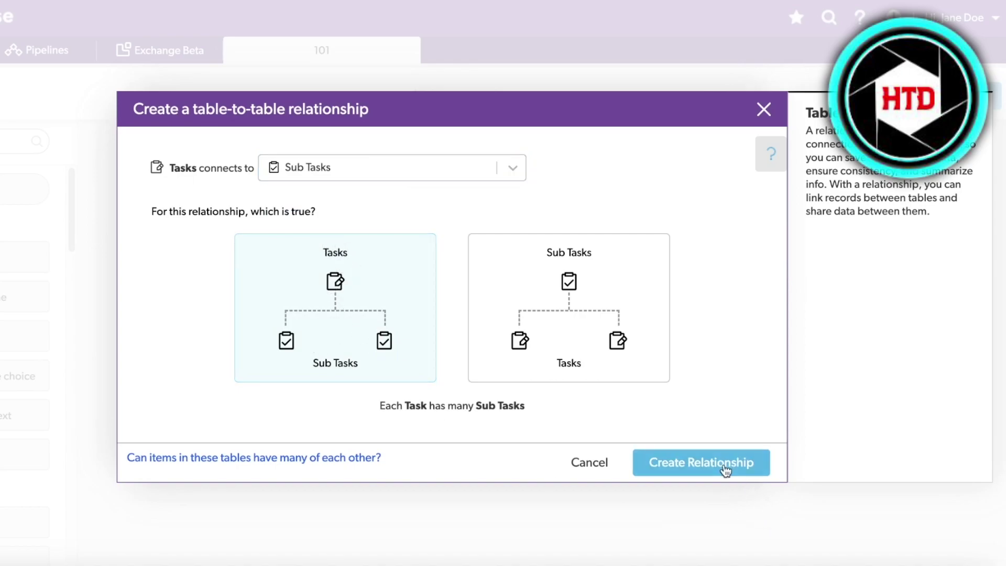
left_click(725, 470)
left_click(285, 341)
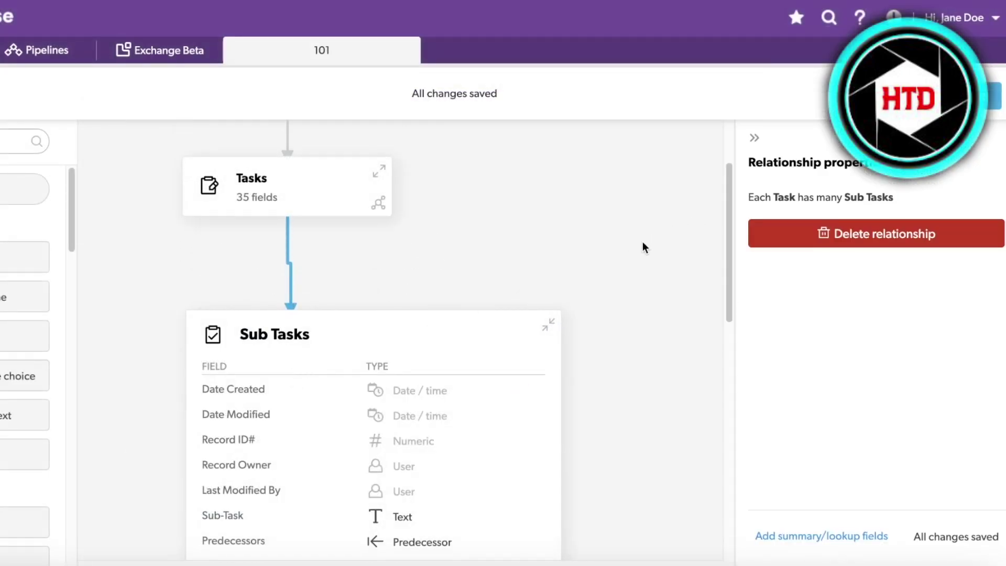
Step: Browse the Predecessors field types without changing them, then collapse the Sub Tasks field list
scroll(232, 218, "up", 2)
scroll(283, 353, "down", 4)
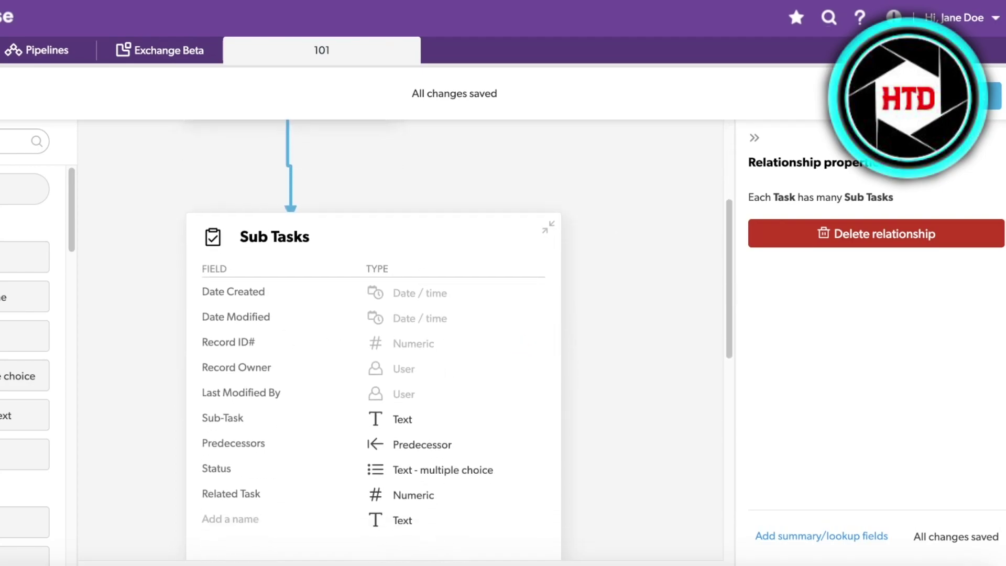
left_click(414, 444)
left_click(488, 385)
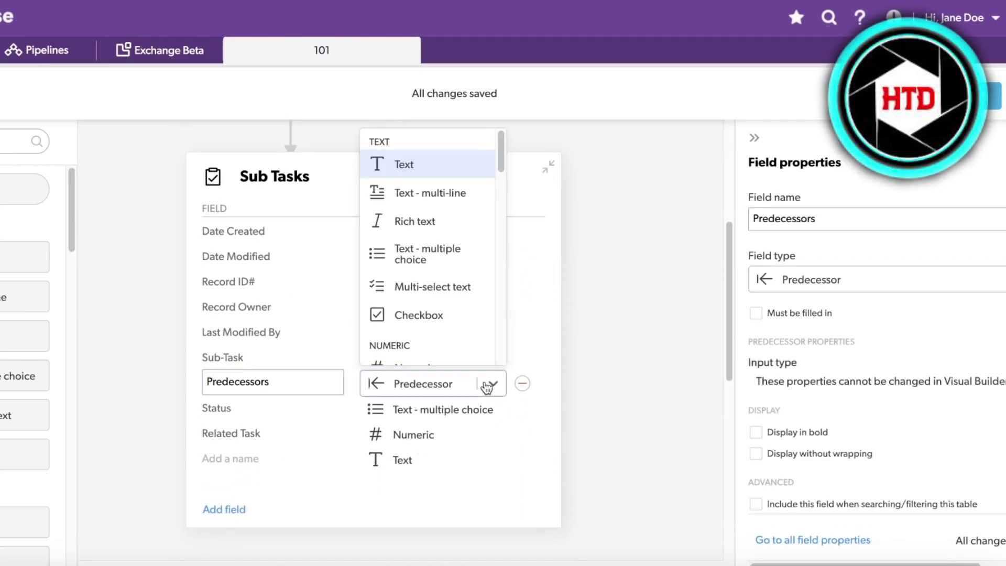
scroll(463, 265, "down", 10)
left_click(590, 302)
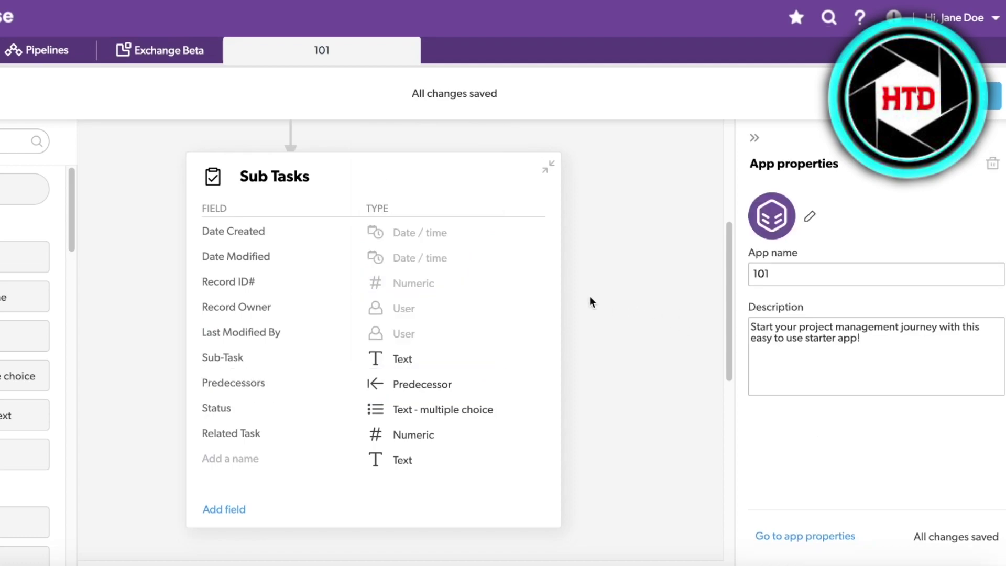
left_click(548, 167)
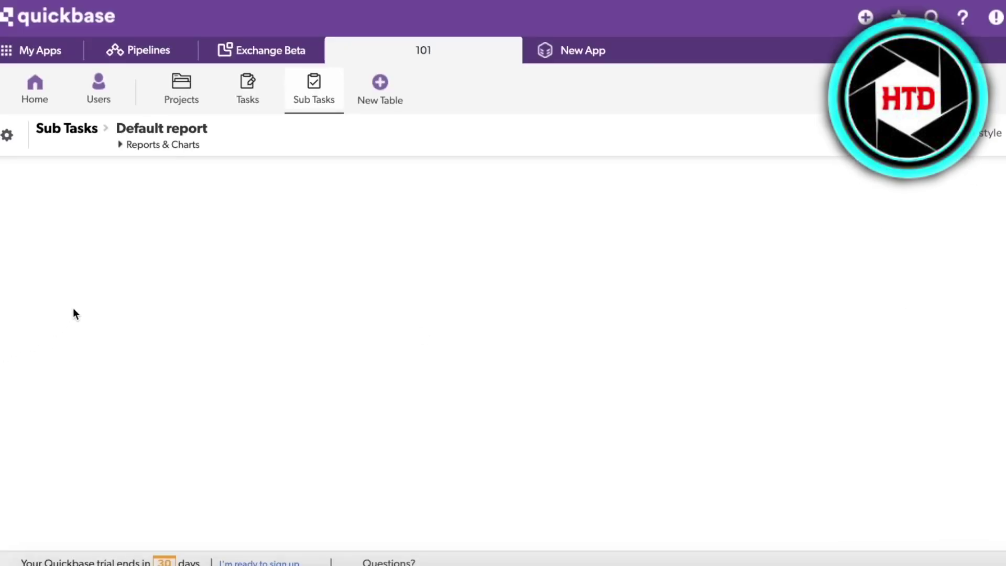
Step: Open the Sub Tasks records and switch off the new report style
left_click(301, 91)
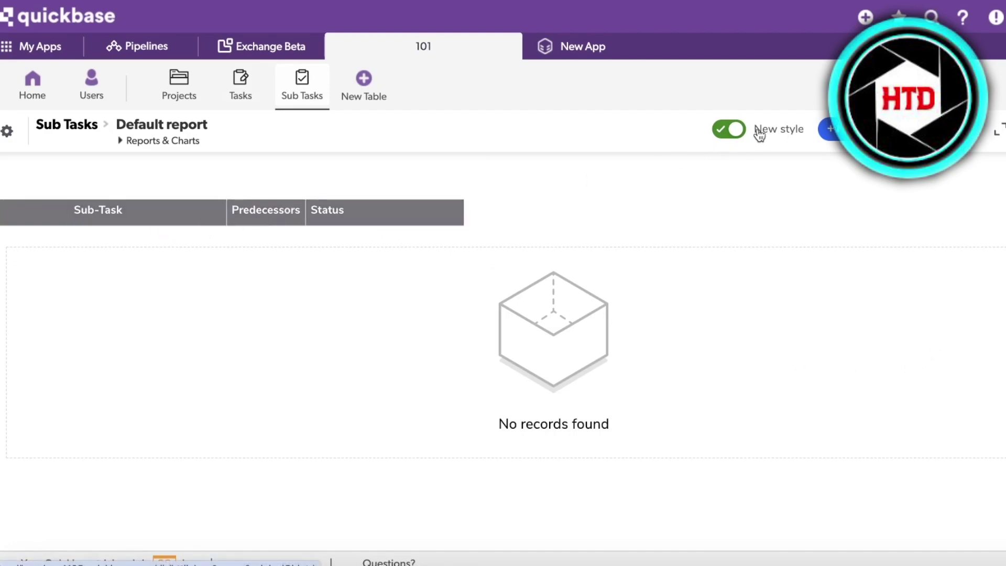
left_click(738, 132)
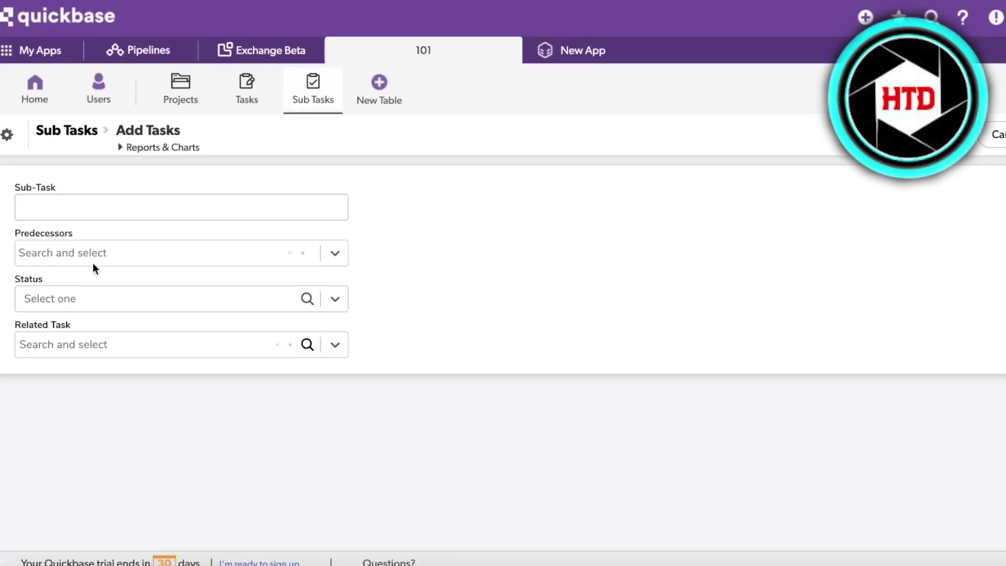
Step: Enter the sub-task name 'Contact Banks' and check the empty Predecessors choices
left_click(108, 209)
type("M")
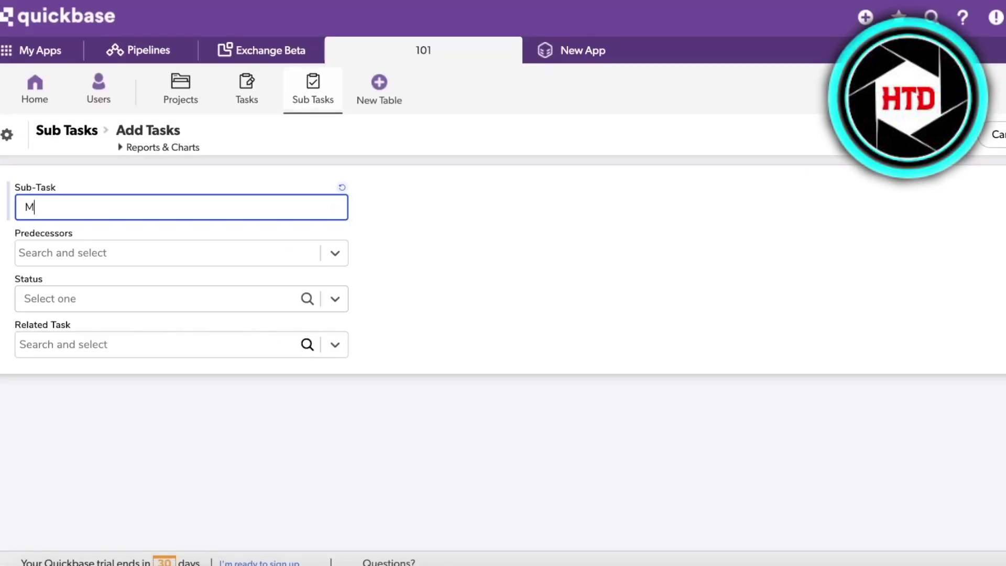
type("ontact Banks")
left_click(139, 255)
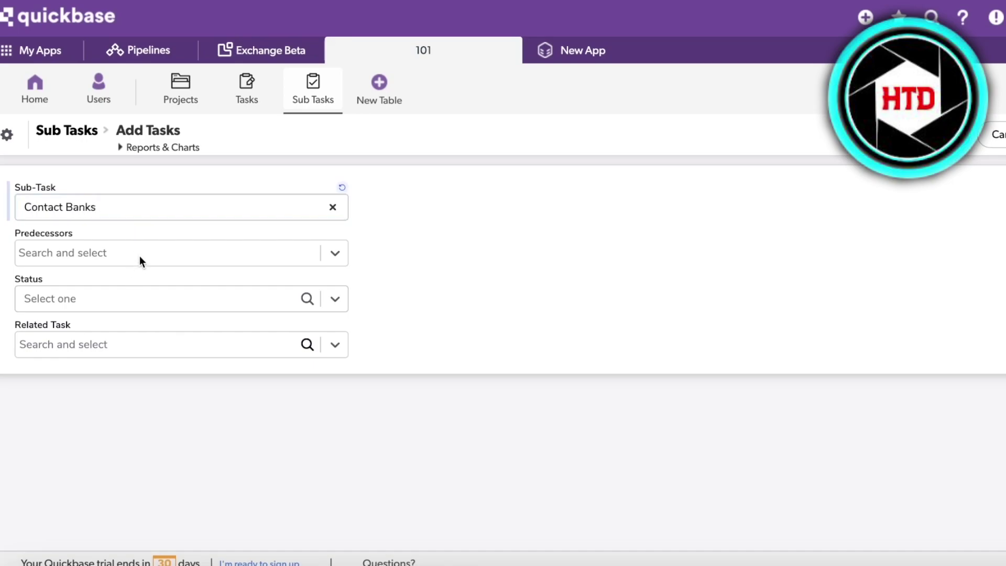
left_click(98, 341)
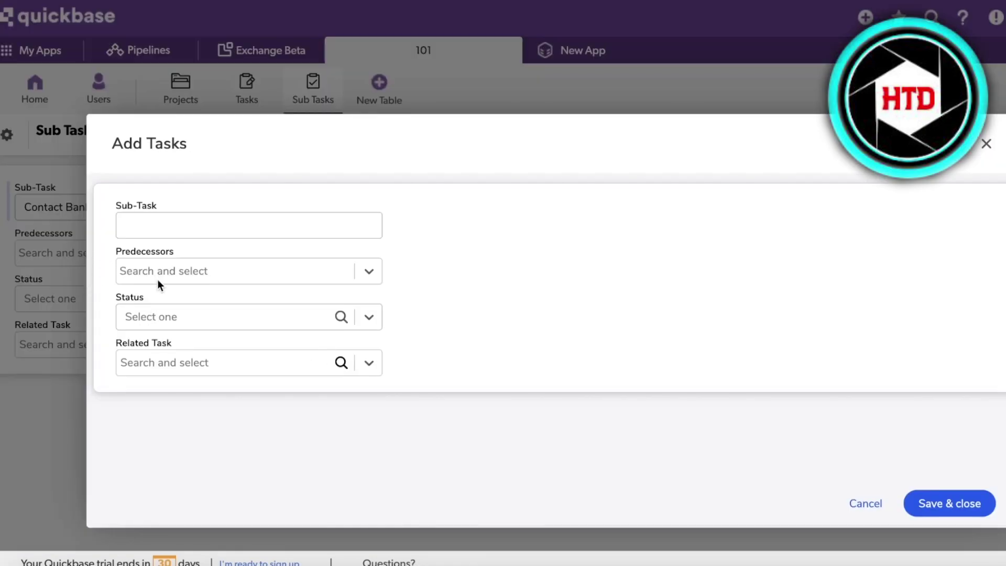
left_click(261, 264)
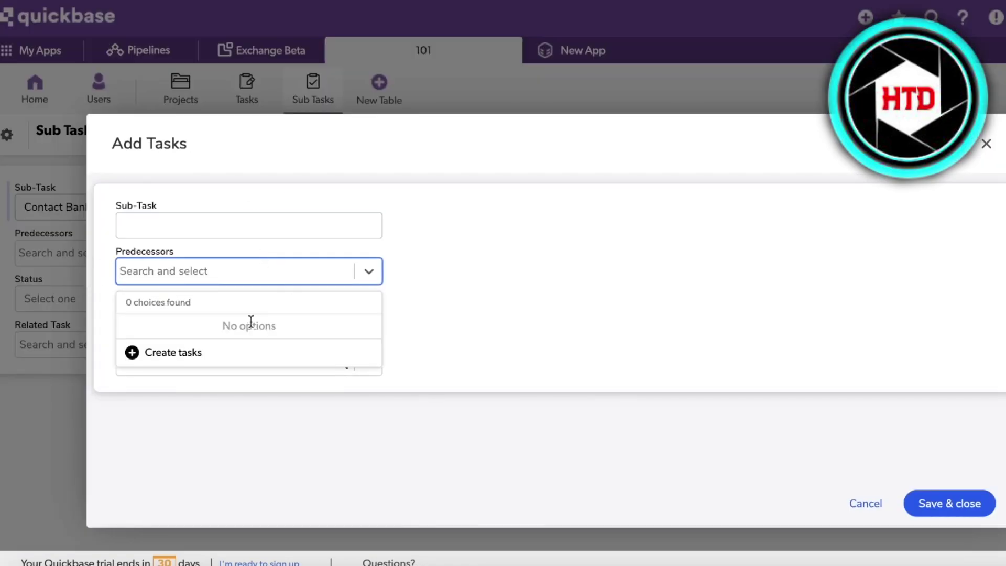
left_click(975, 146)
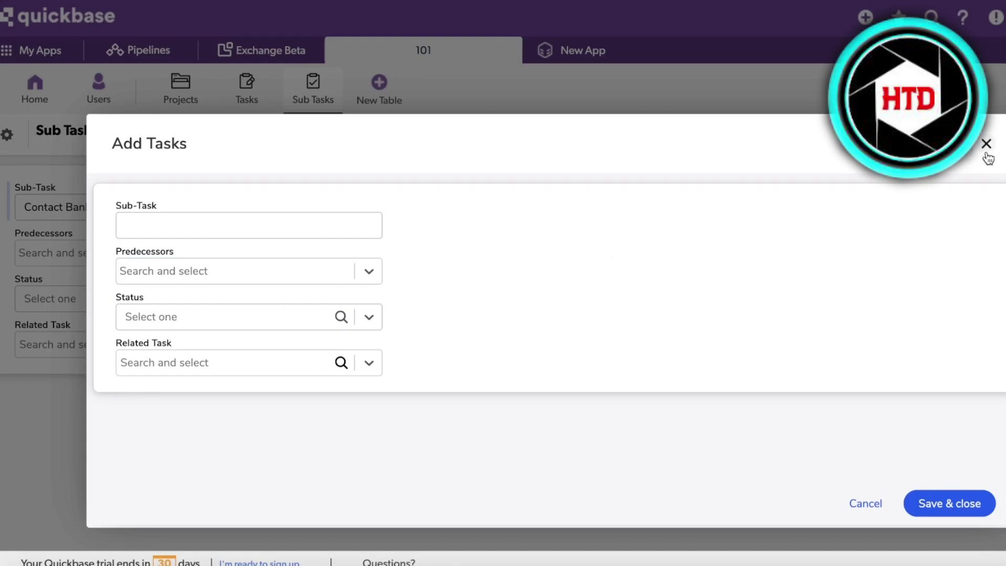
left_click(986, 144)
left_click(335, 253)
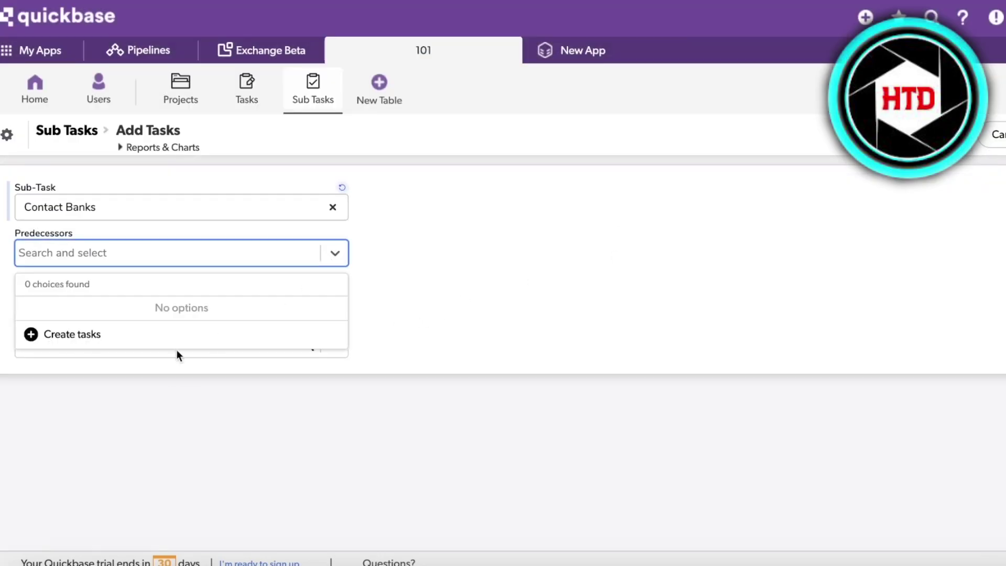
left_click(366, 225)
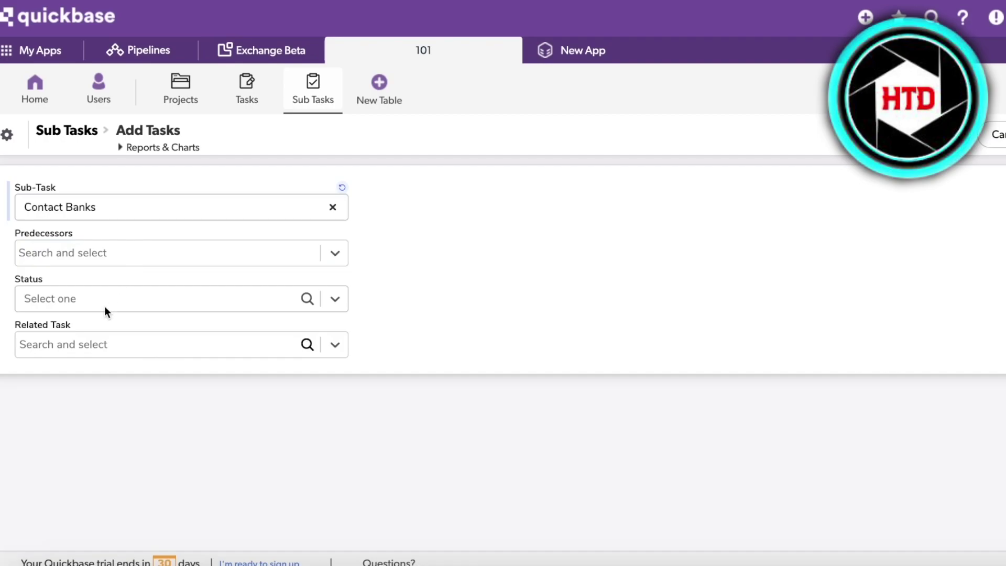
Step: Set Status to In progress, pick related task 82, and save the record
left_click(104, 307)
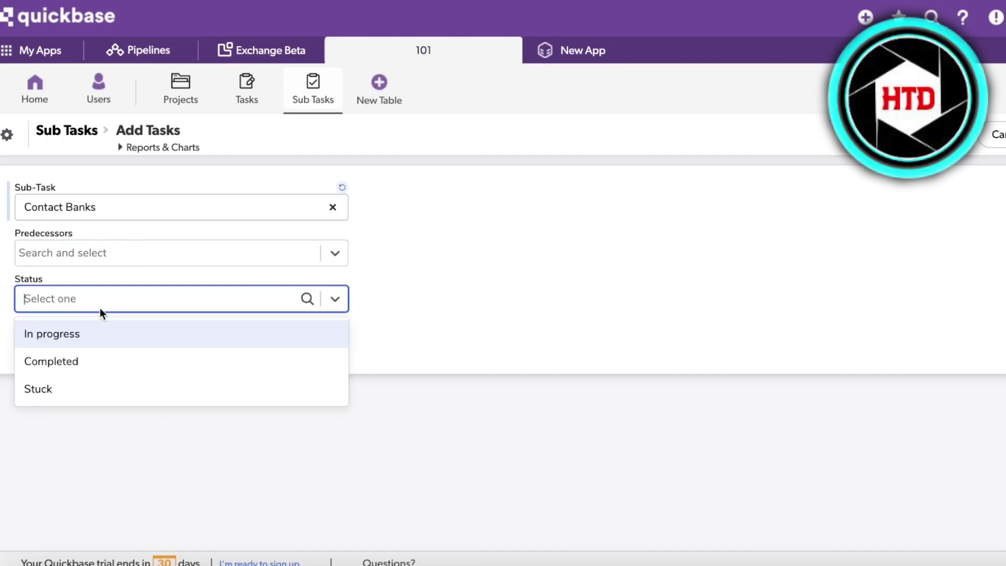
left_click(88, 342)
left_click(89, 341)
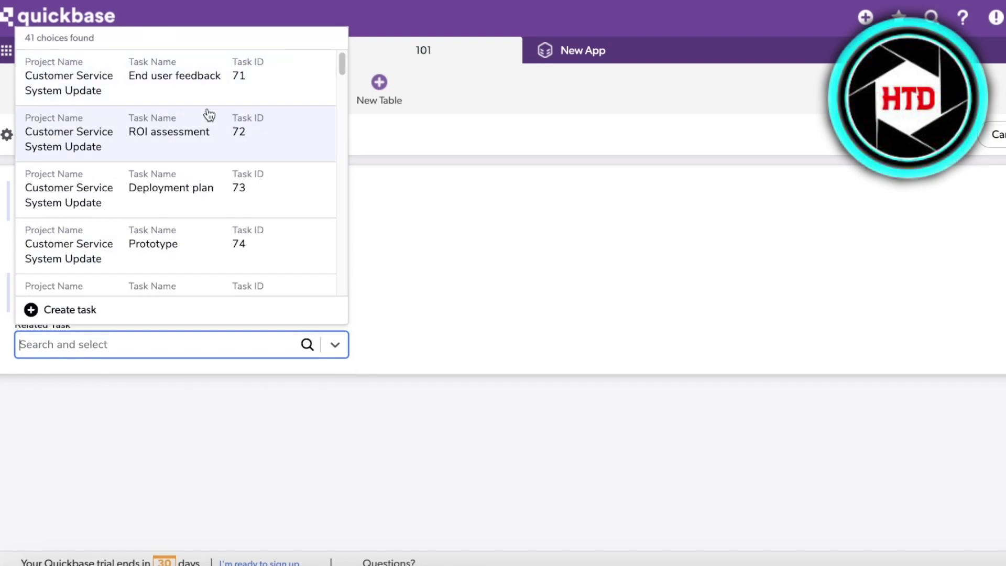
scroll(201, 157, "down", 1)
left_click(194, 175)
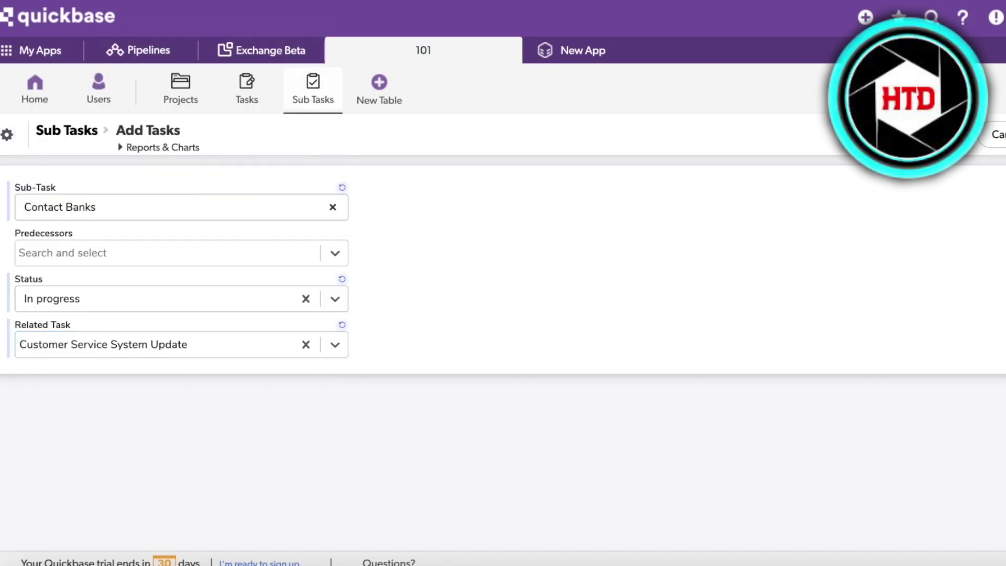
left_click(998, 134)
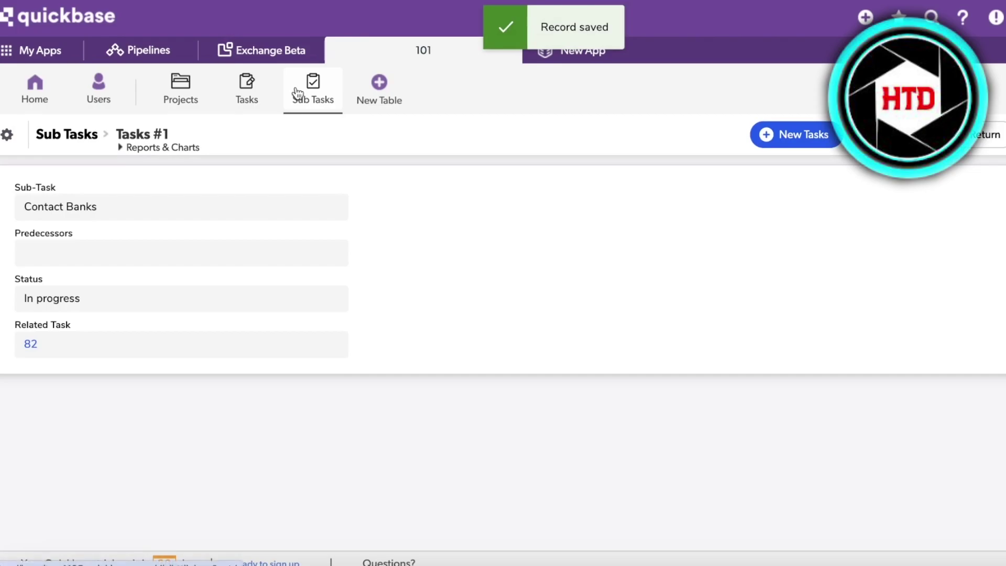
Step: Return to the Sub Tasks report, dismiss the feedback prompt and open Predecessors field properties
left_click(297, 94)
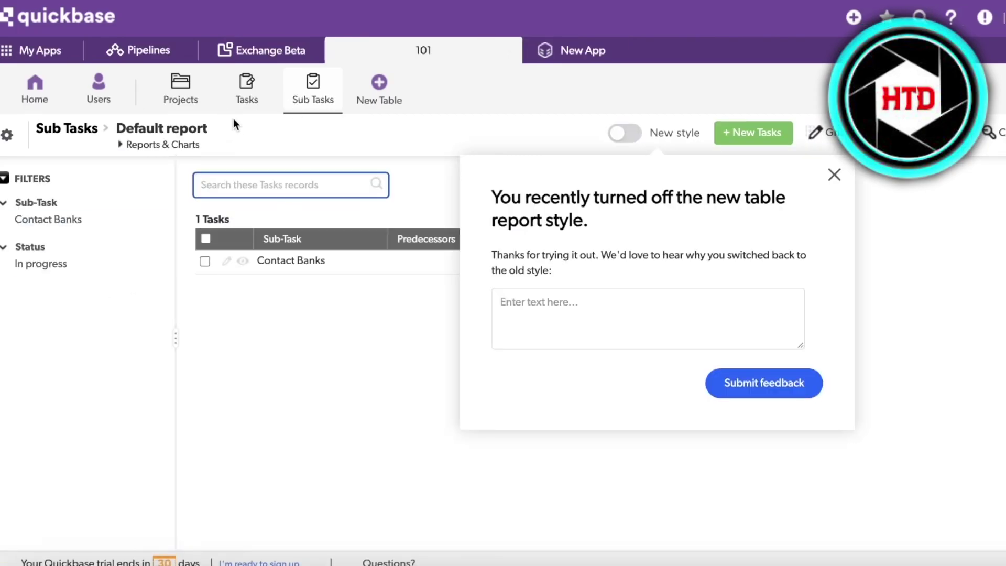
left_click(840, 179)
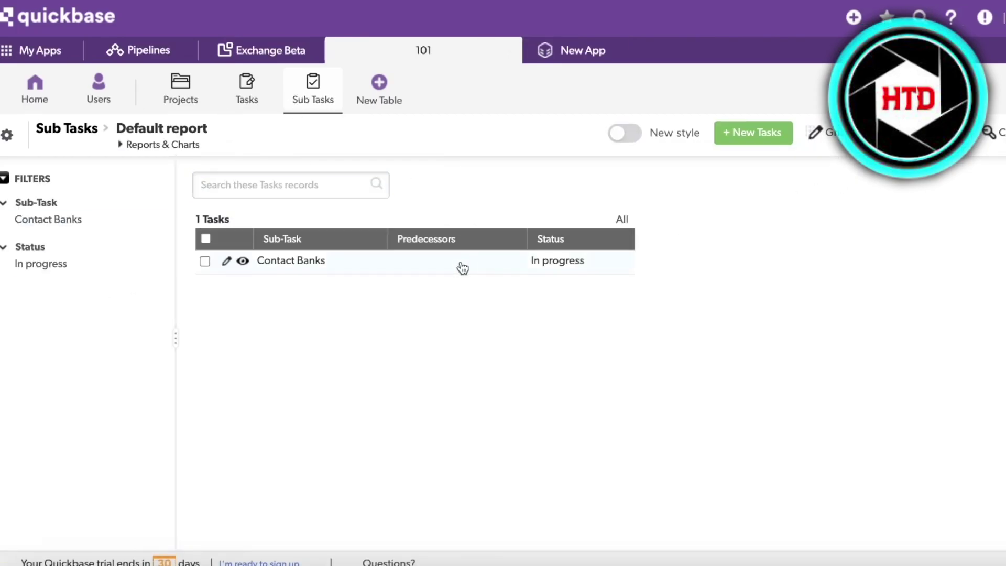
left_click(513, 238)
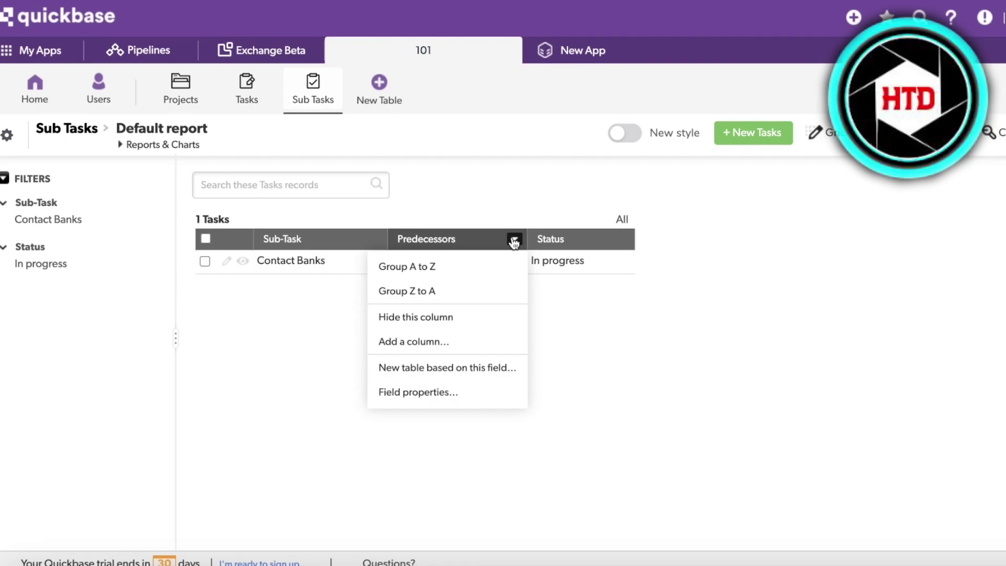
left_click(431, 392)
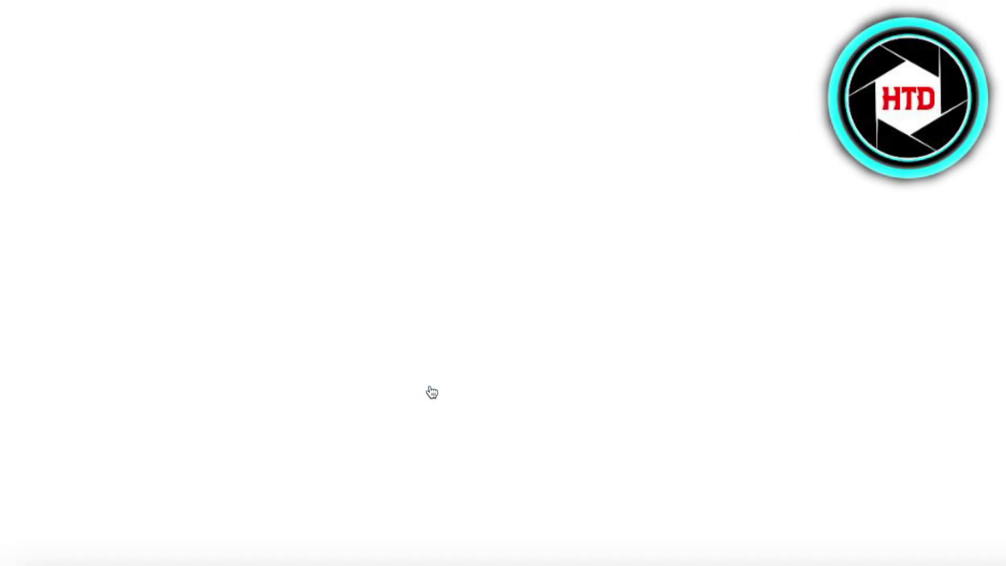
scroll(234, 223, "down", 1)
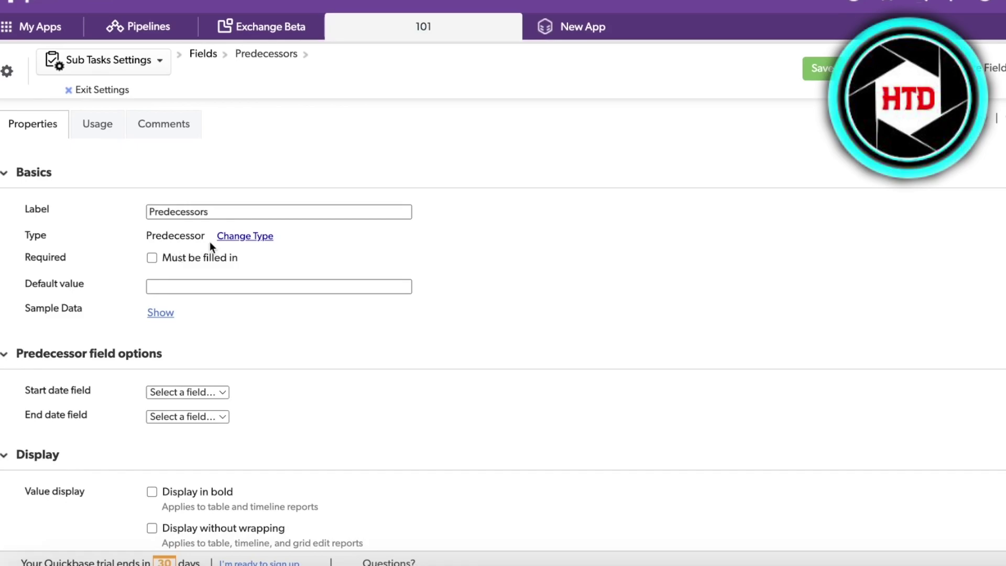
Step: Browse the Predecessors field types without choosing one, then exit the field settings
left_click(230, 237)
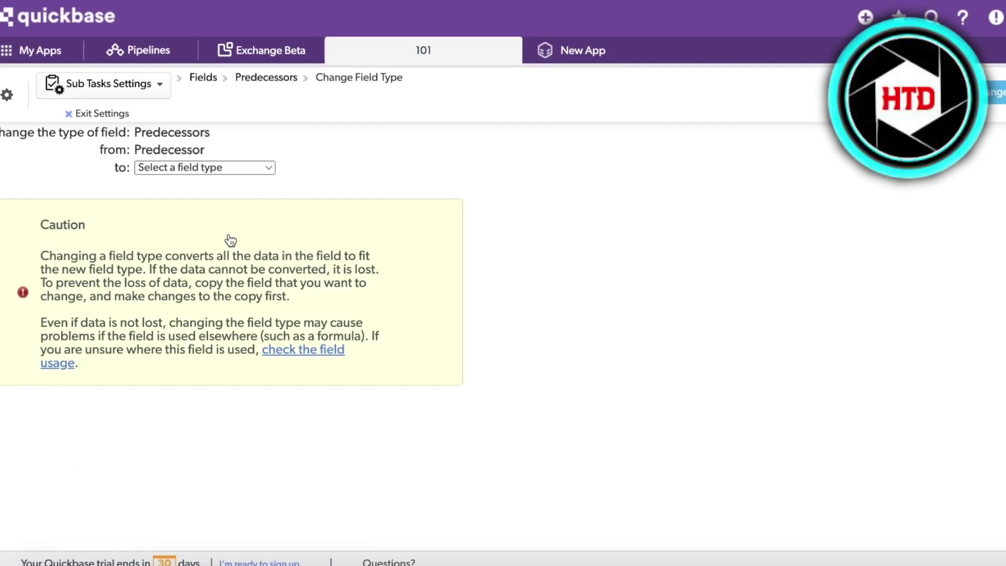
left_click(233, 167)
scroll(222, 252, "down", 5)
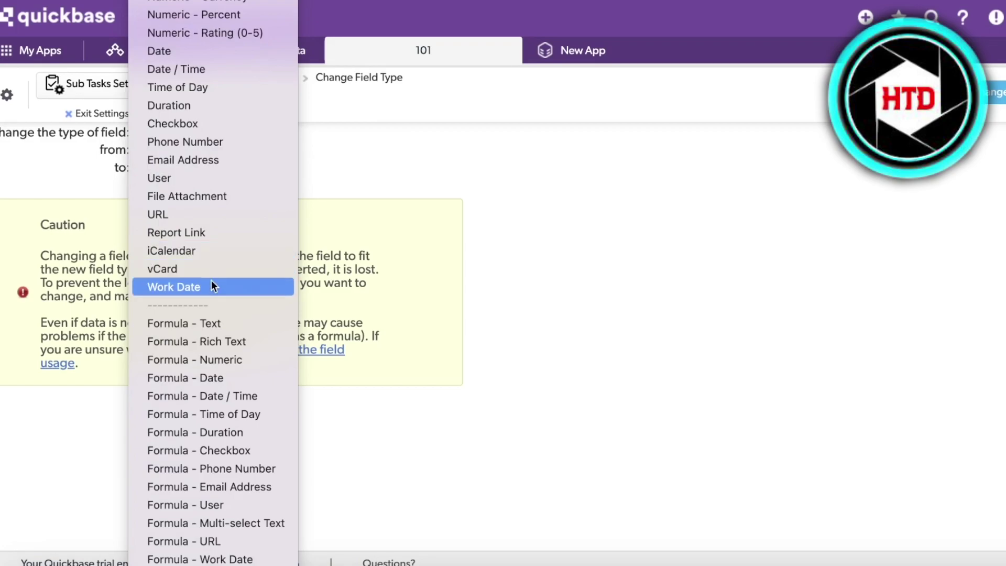
scroll(180, 25, "up", 1)
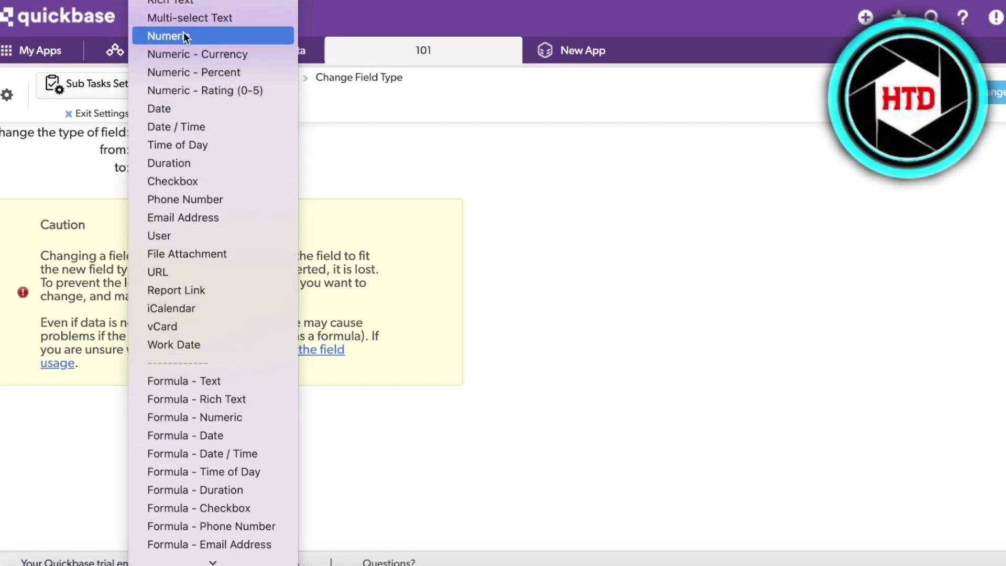
scroll(200, 319, "down", 1)
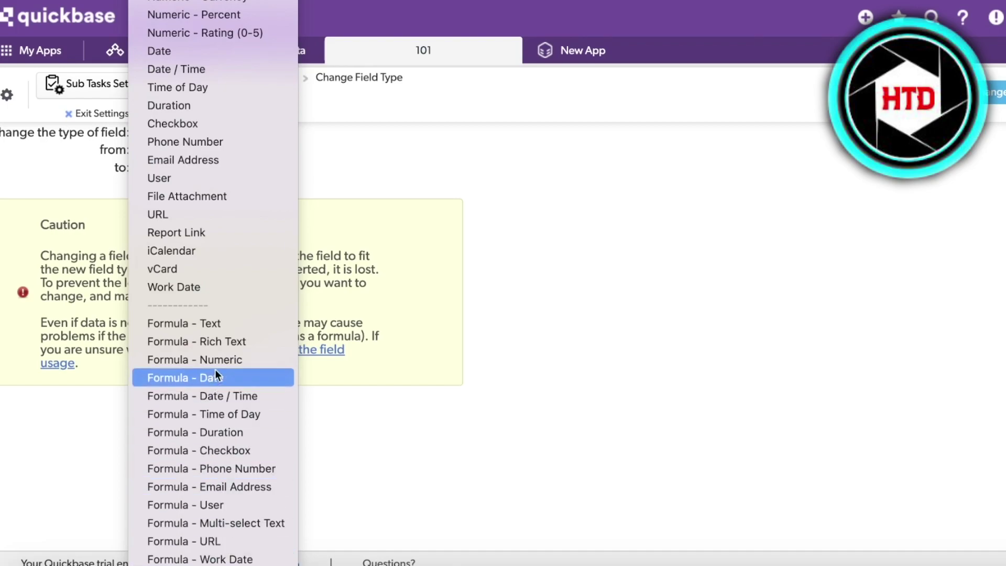
key("Escape")
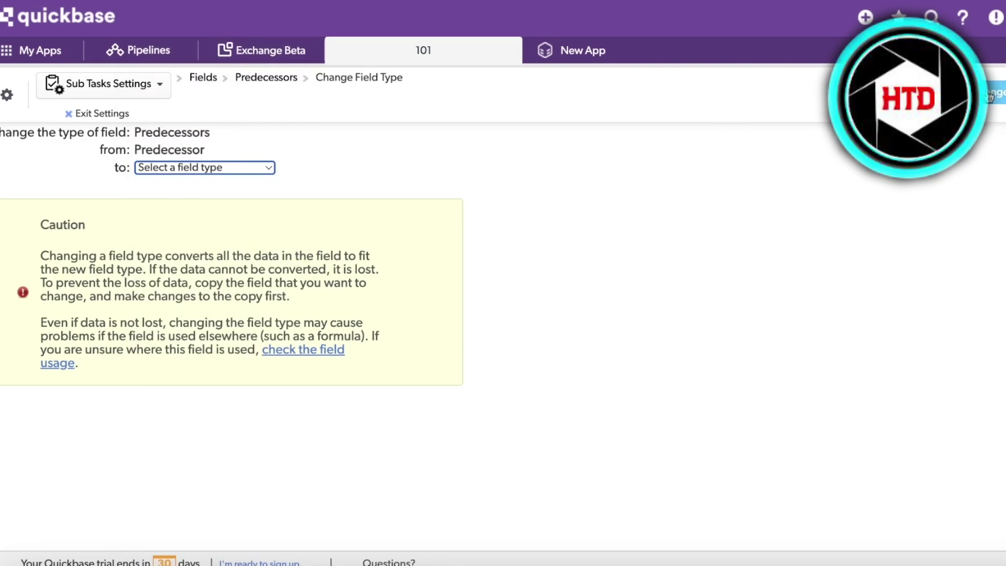
left_click(995, 93)
left_click(689, 76)
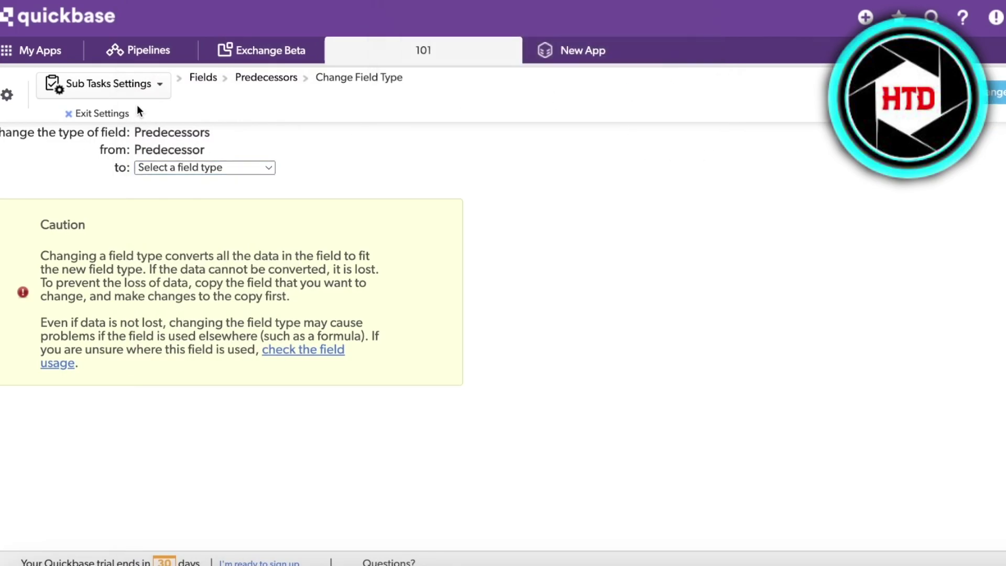
left_click(101, 114)
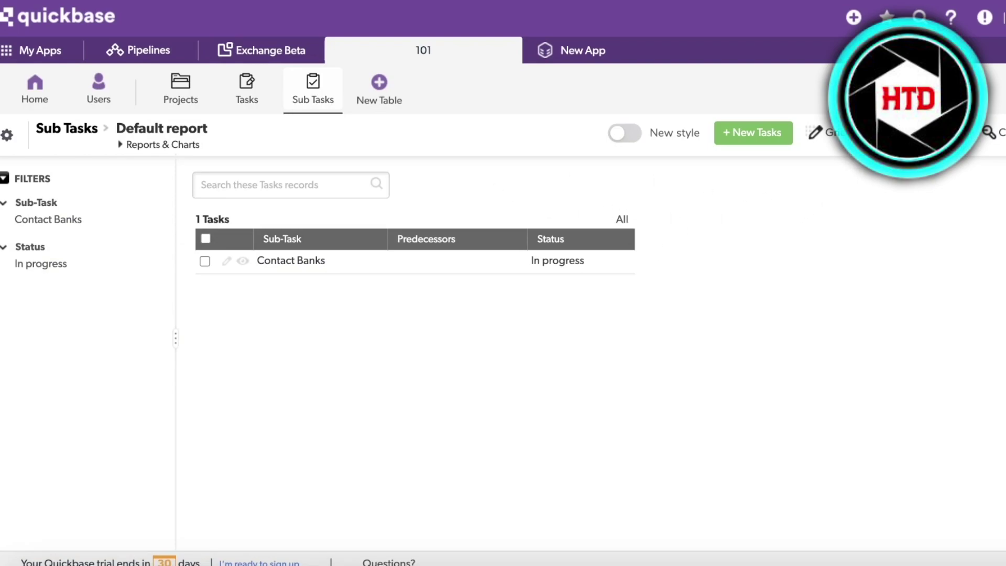
Step: Reload the Sub Tasks report and collapse the Status and Sub-Task filters
left_click(943, 133)
left_click(622, 239)
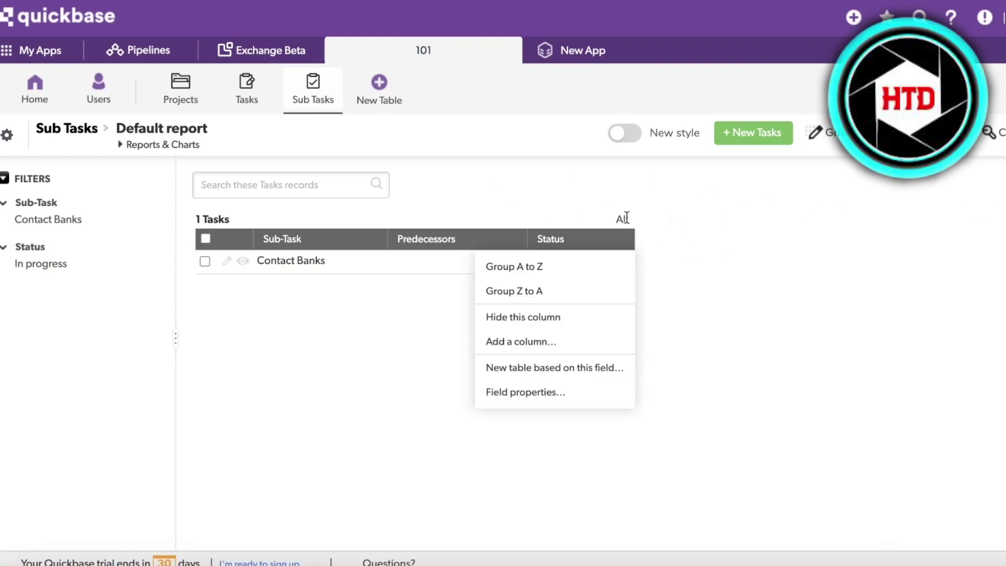
left_click(309, 93)
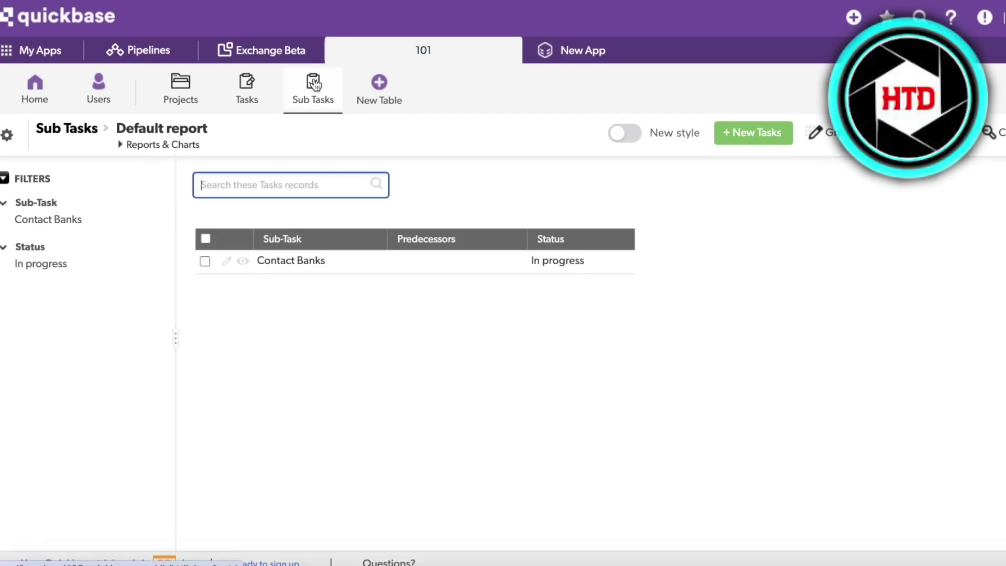
left_click(3, 247)
left_click(3, 203)
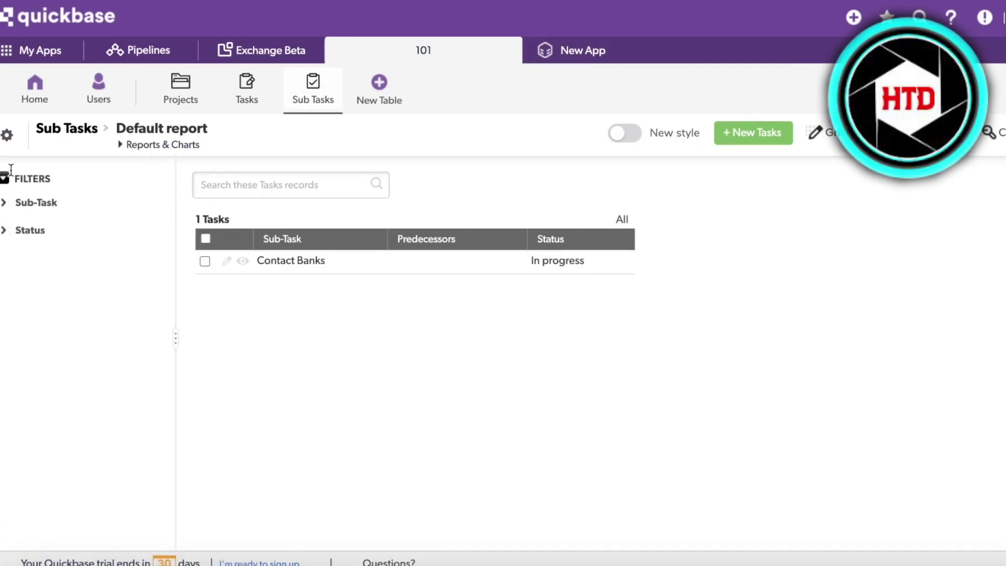
Step: Open the Sub Tasks table settings and look over its overview
left_click(14, 138)
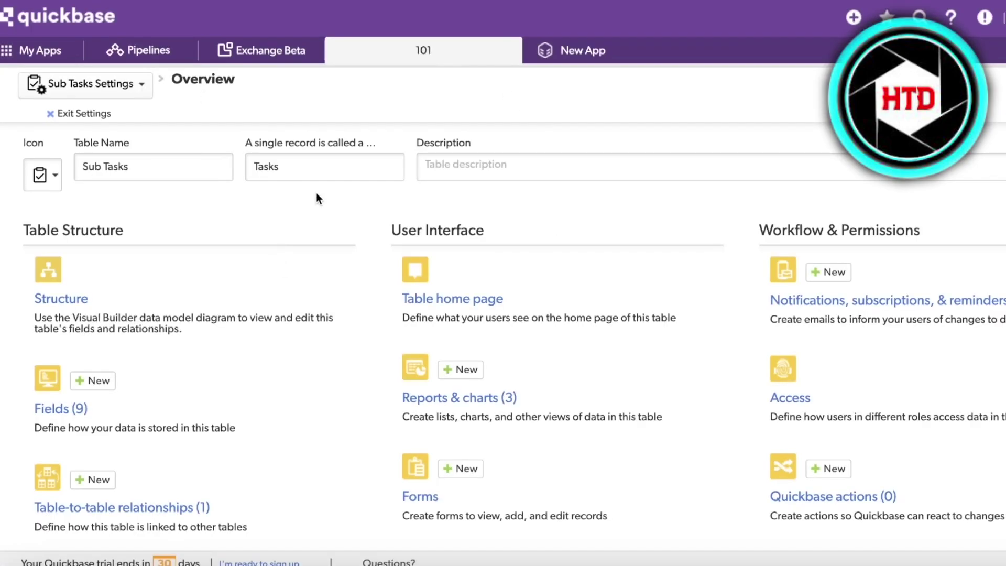
scroll(330, 212, "down", 1)
scroll(330, 216, "down", 2)
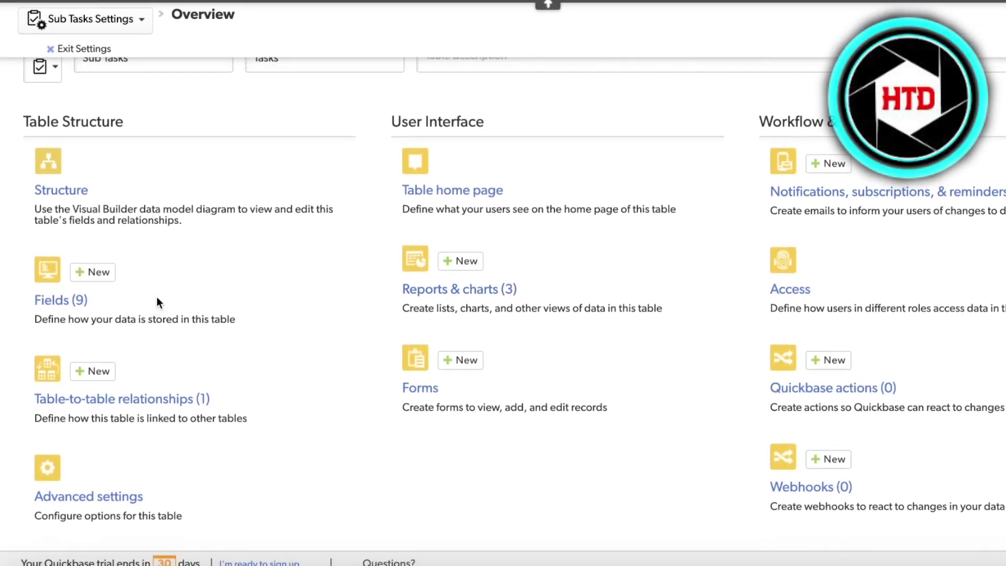
scroll(157, 297, "up", 3)
scroll(759, 451, "down", 2)
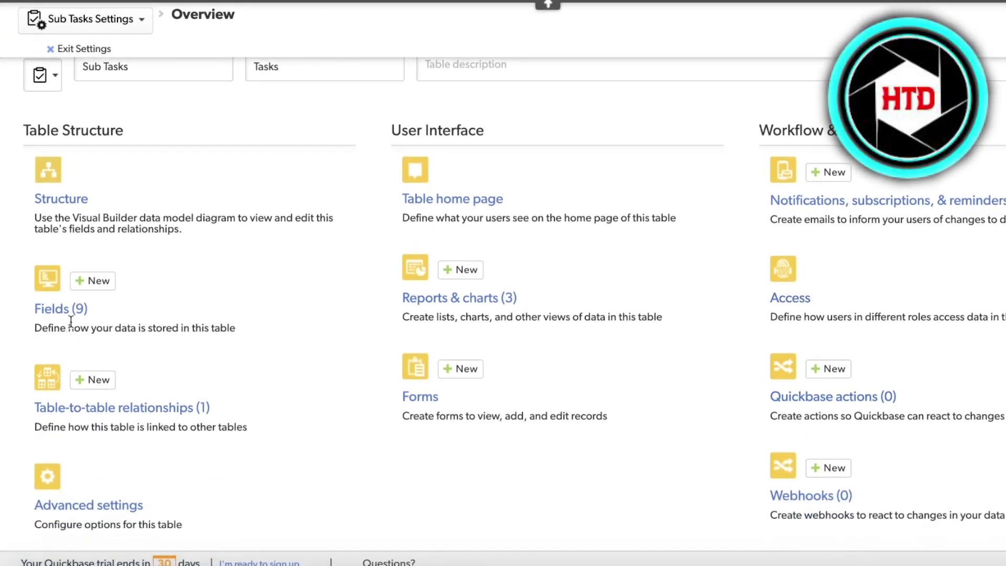
Step: Add a Formula - checkbox field named Pre to Sub Tasks, then go to Exchange
left_click(92, 281)
left_click(543, 202)
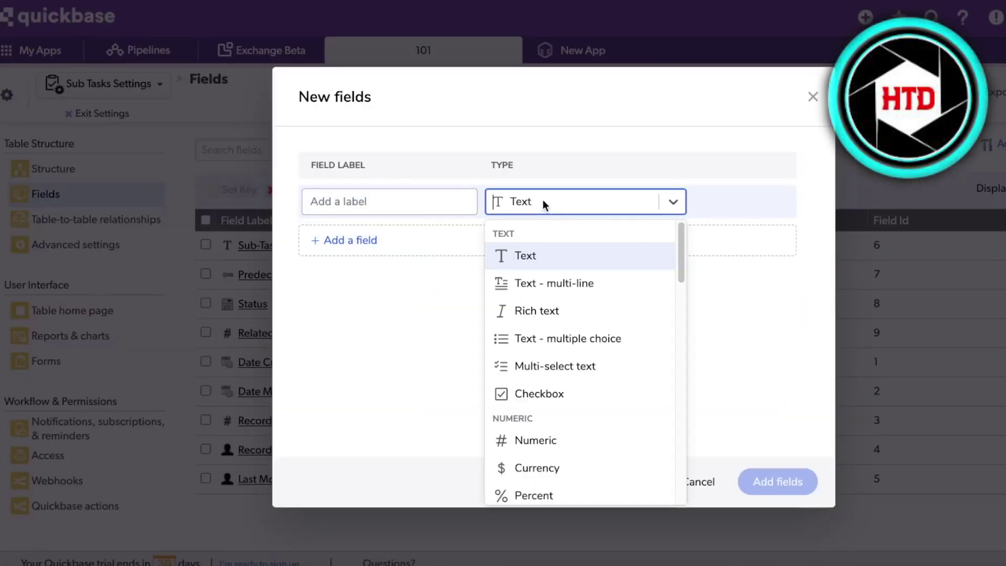
left_click(400, 213)
left_click(493, 202)
scroll(550, 292, "down", 15)
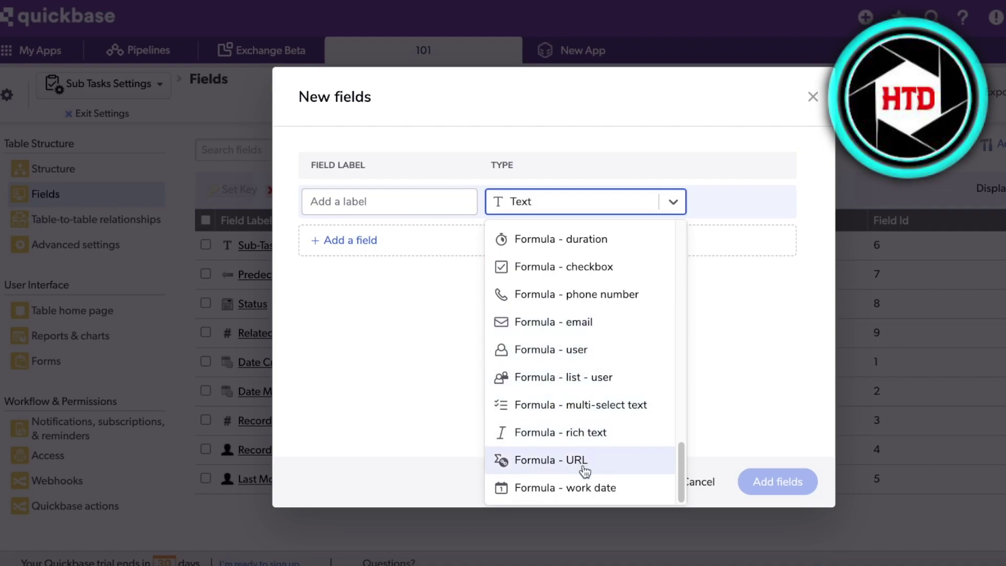
scroll(576, 314, "up", 3)
scroll(578, 300, "up", 6)
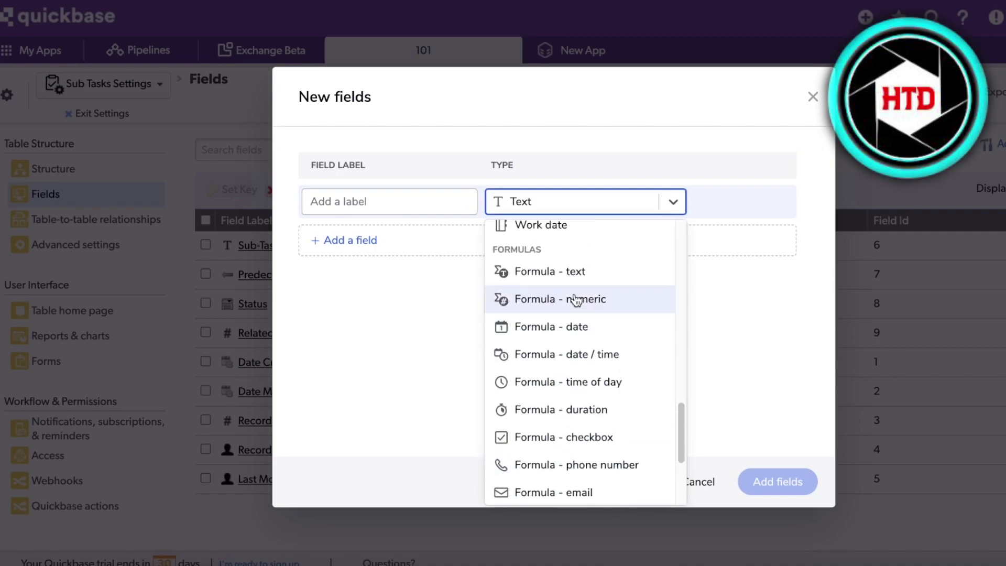
scroll(524, 350, "down", 3)
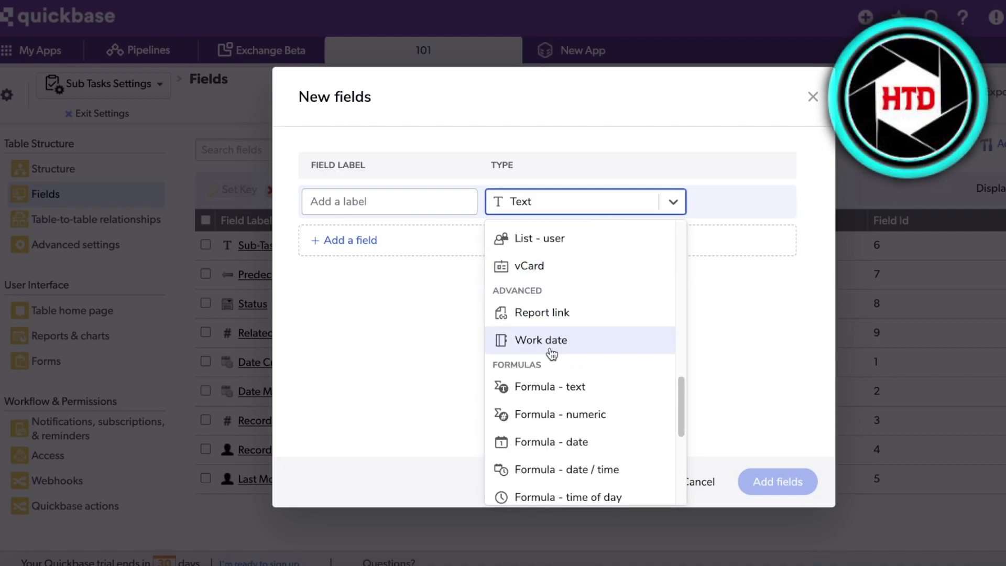
scroll(552, 354, "up", 6)
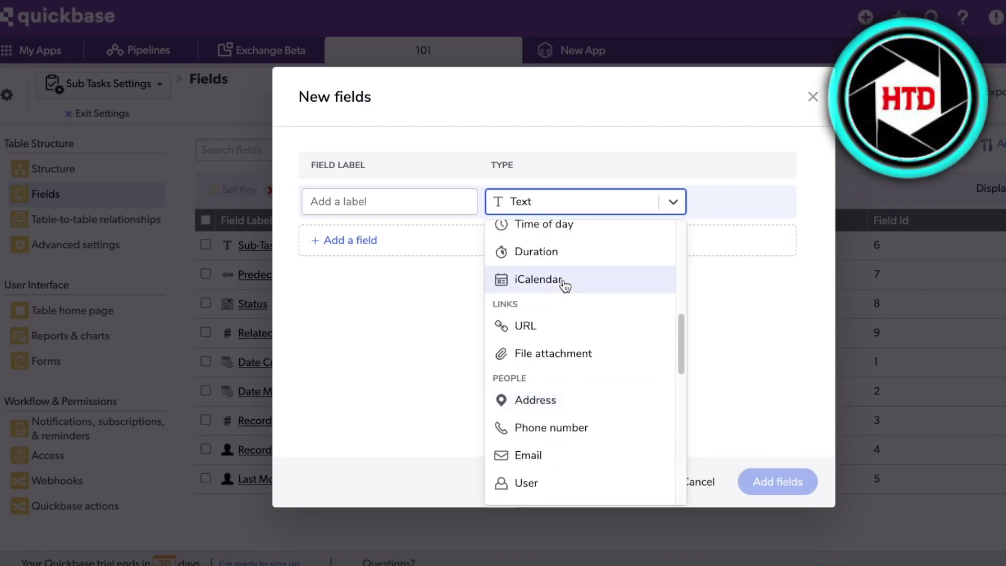
scroll(564, 285, "down", 6)
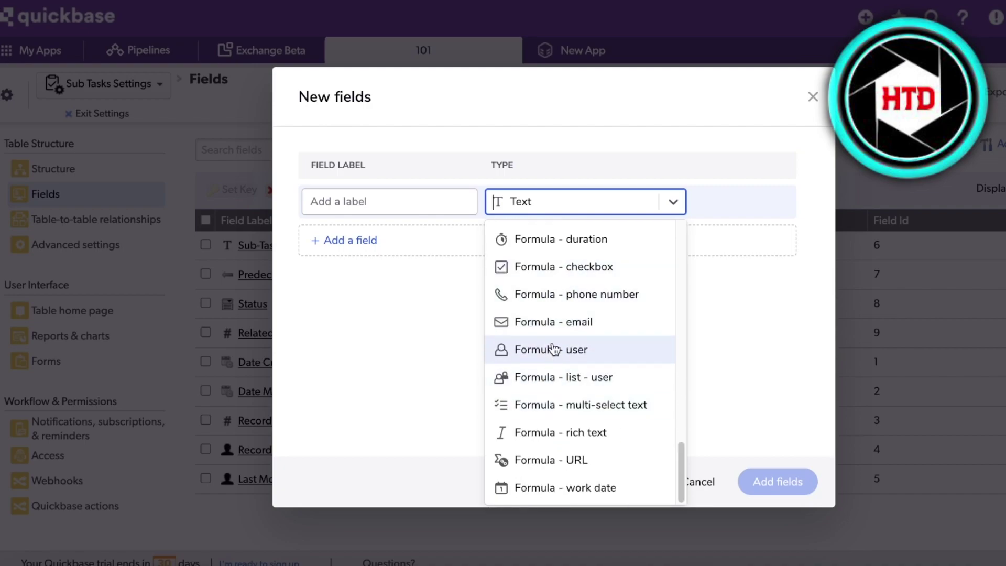
left_click(545, 266)
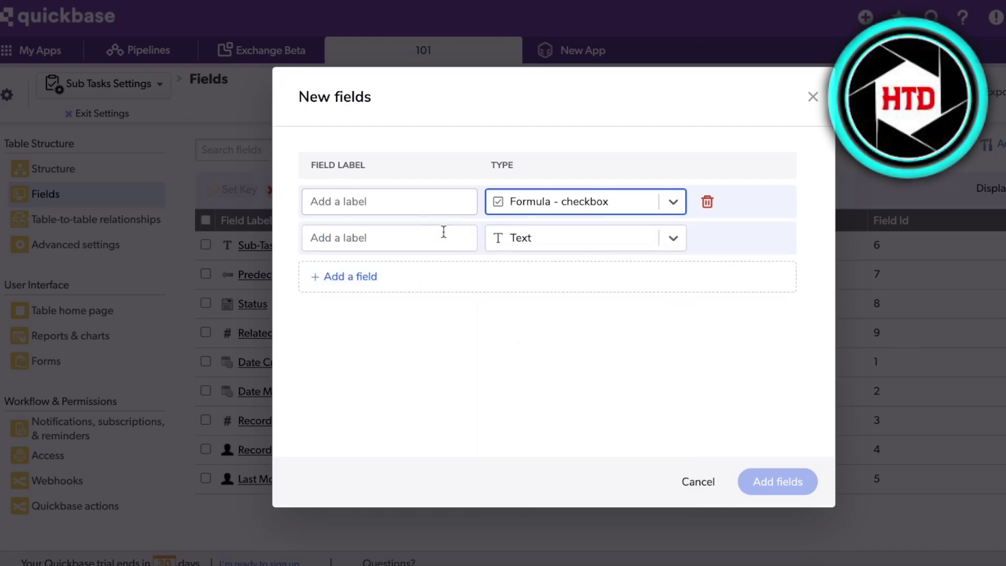
left_click(407, 203)
type("Pre")
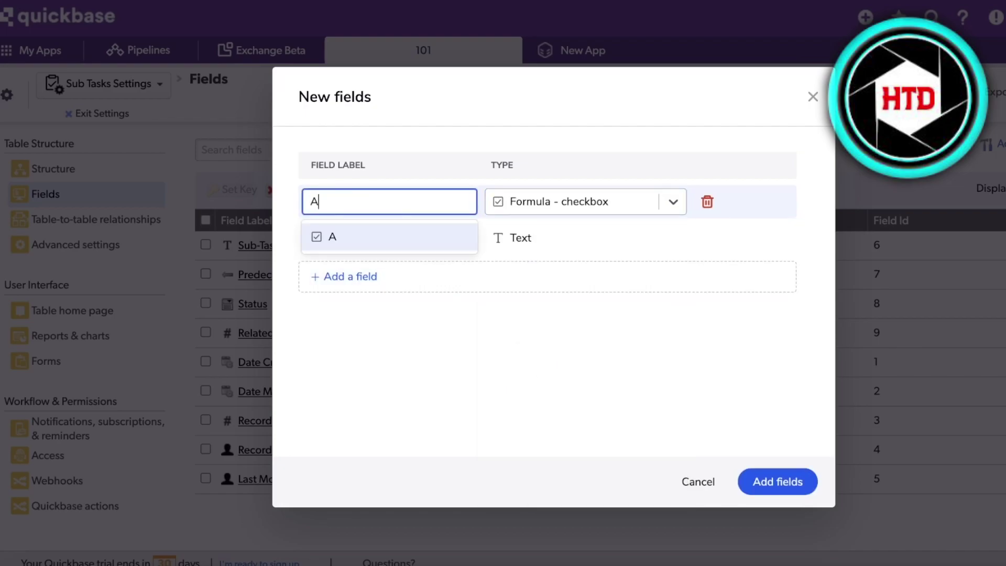
left_click(765, 484)
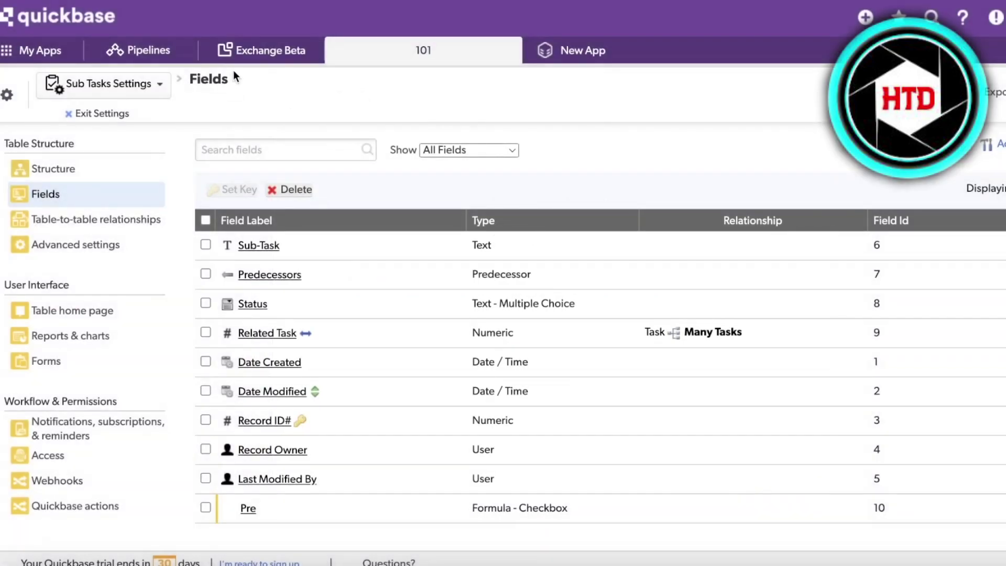
left_click(248, 54)
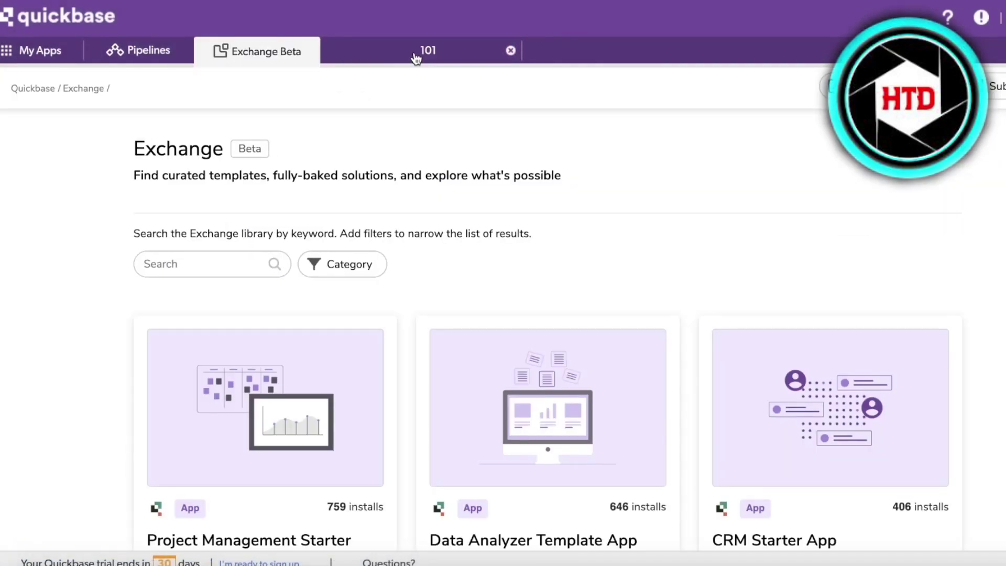
Step: In the 101 app, confirm the Contact Banks record shows an unchecked Pre checkbox, then return Home
left_click(414, 58)
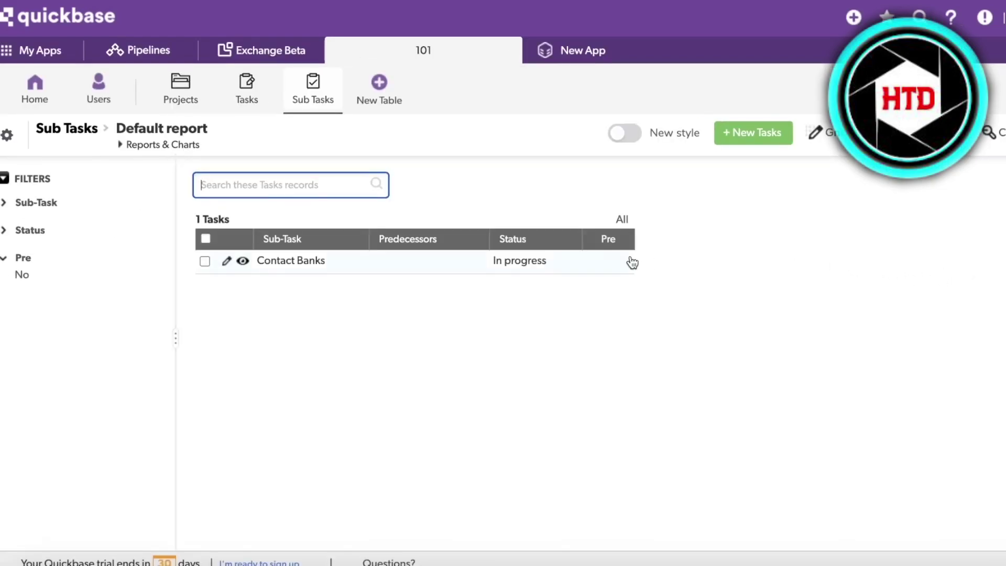
left_click(614, 269)
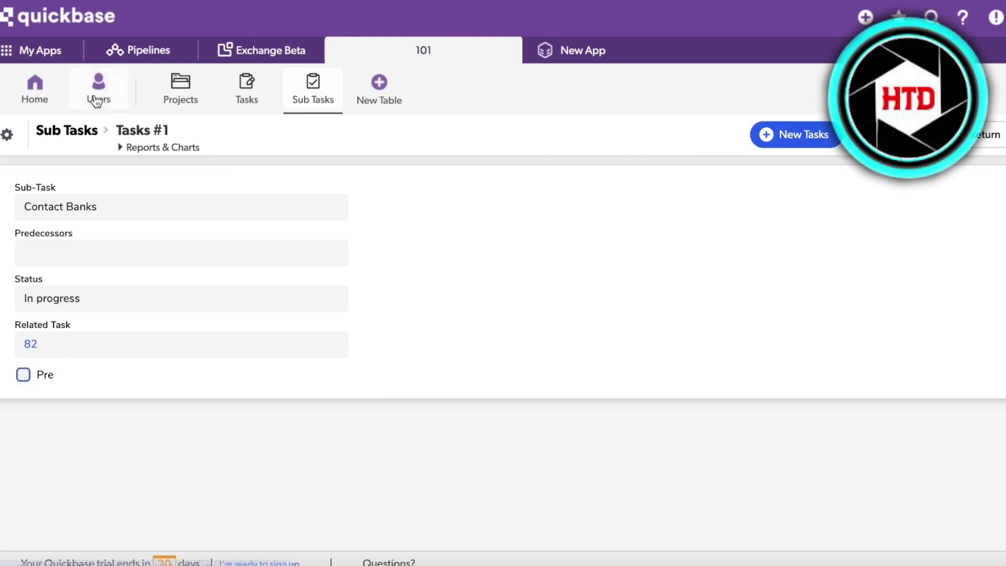
left_click(42, 94)
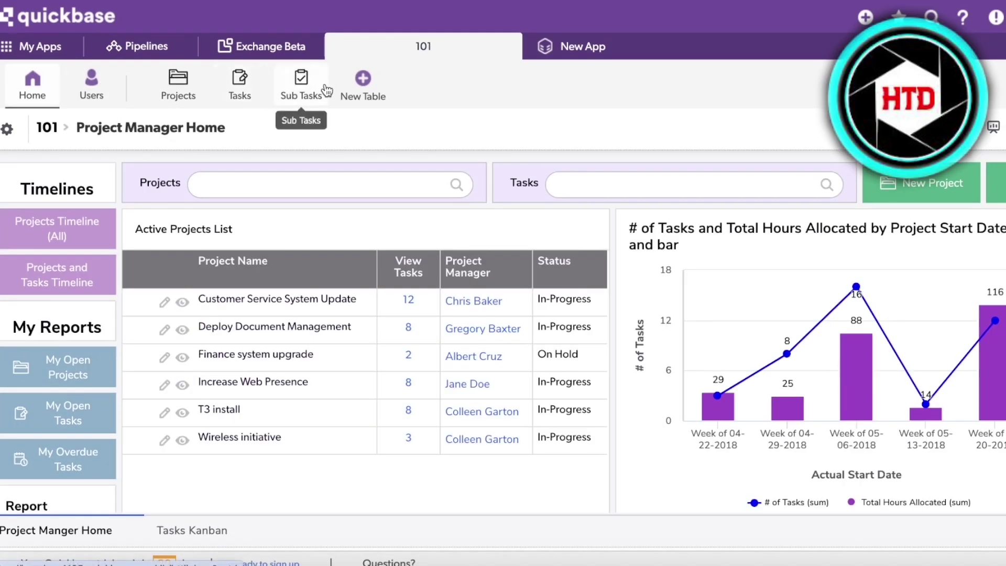
Step: Open the 101 app from My Apps and go through Projects to the Tasks table
left_click(37, 46)
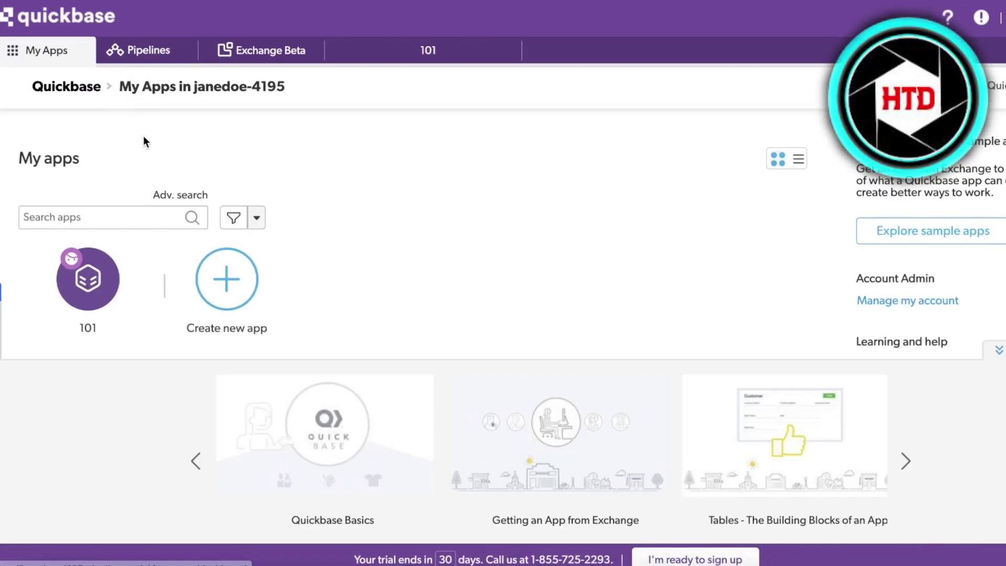
scroll(557, 131, "down", 3)
left_click(76, 160)
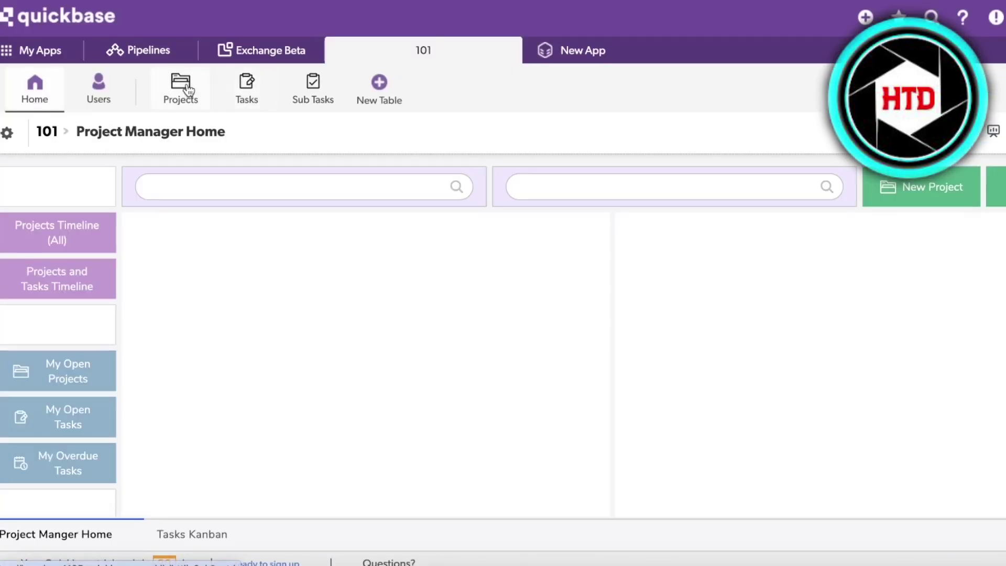
left_click(179, 88)
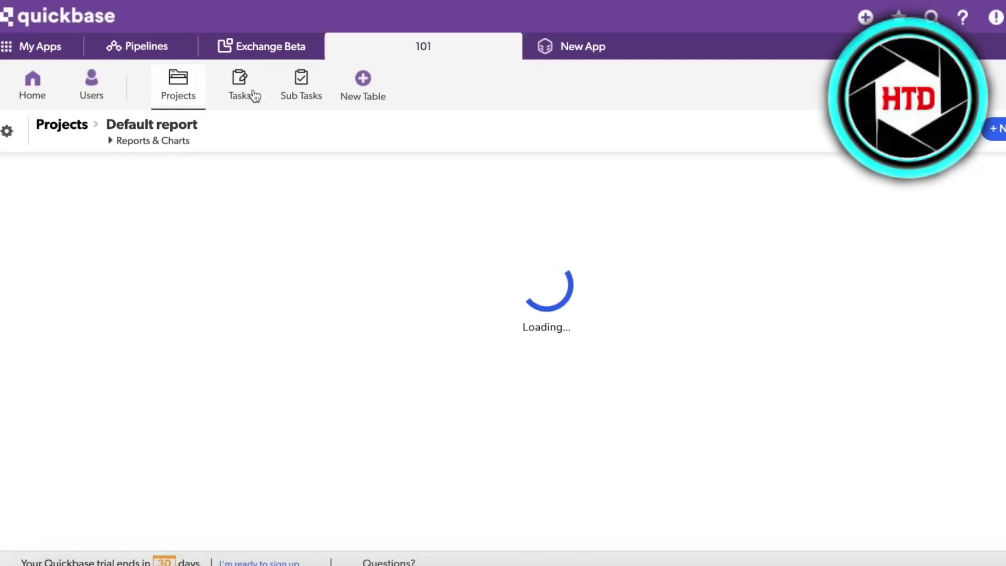
left_click(254, 96)
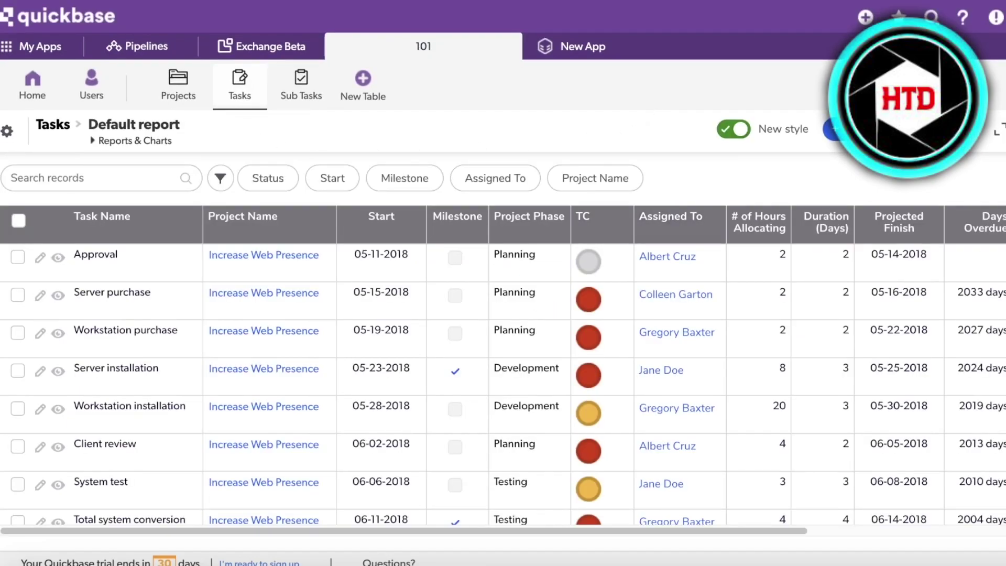
Step: Scroll through the Tasks default report reviewing all 41 tasks' priorities, statuses and percent complete
scroll(503, 382, "down", 10)
scroll(503, 382, "up", 8)
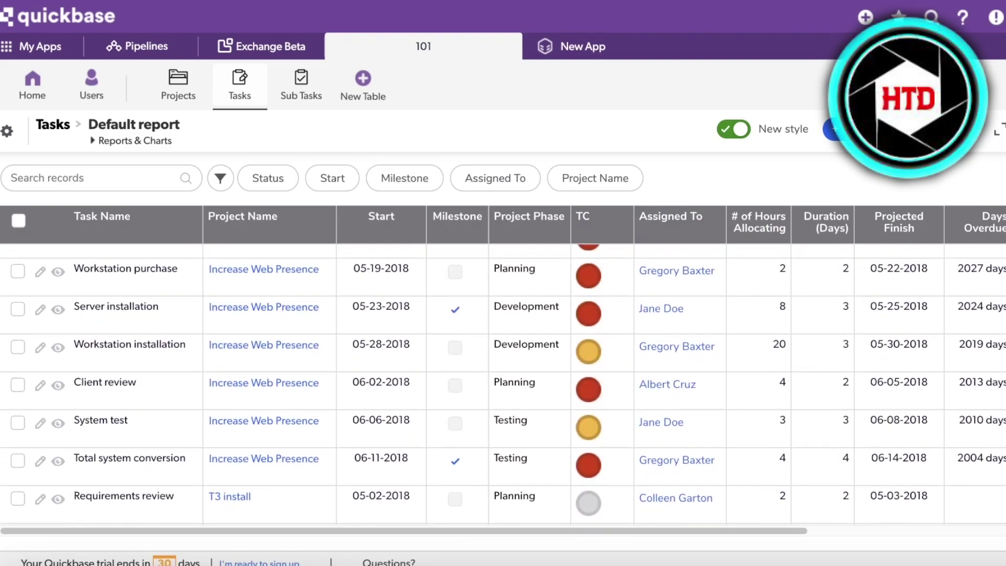
scroll(503, 383, "up", 2)
scroll(503, 383, "down", 15)
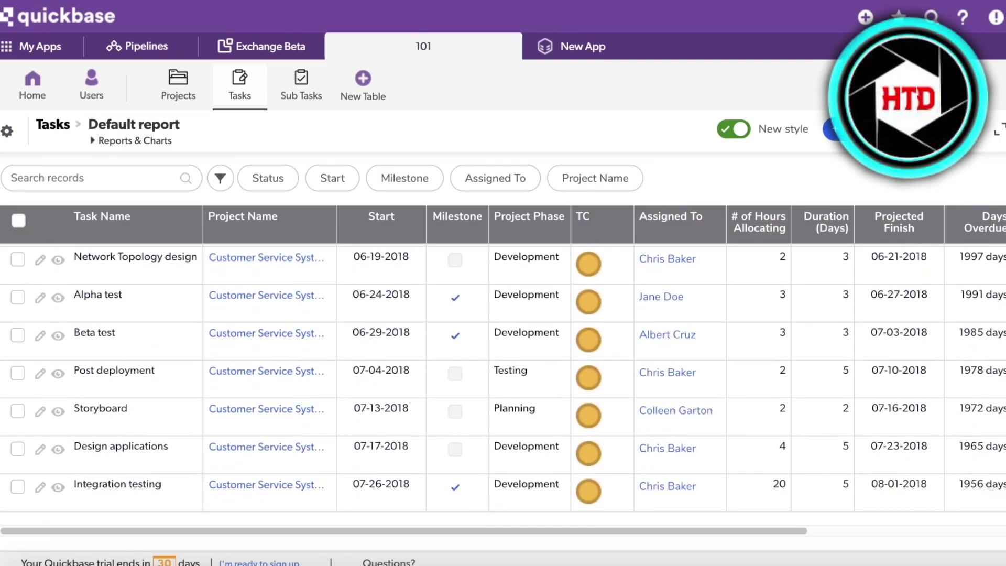
scroll(503, 382, "up", 12)
scroll(763, 490, "up", 5)
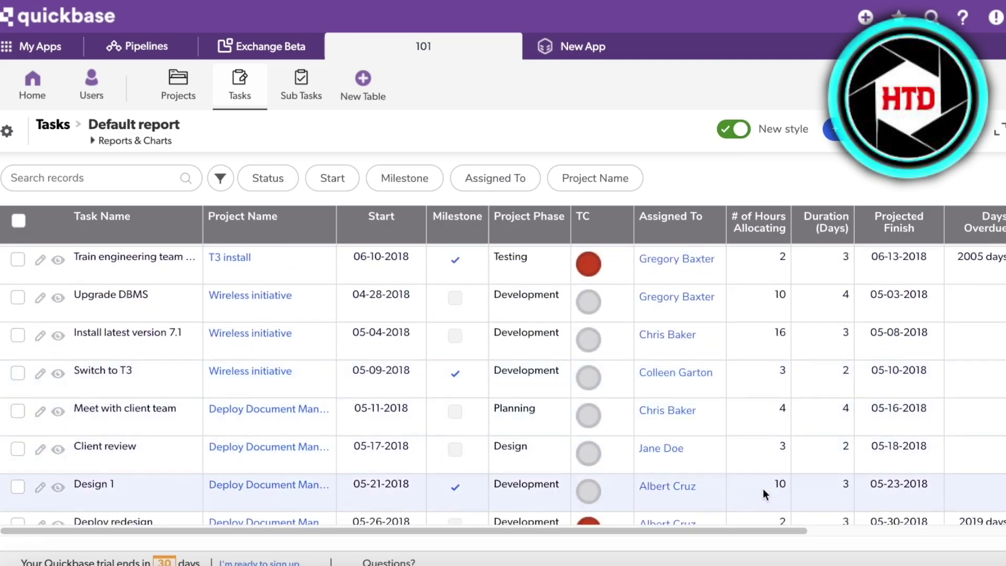
left_click_drag(701, 532, 974, 531)
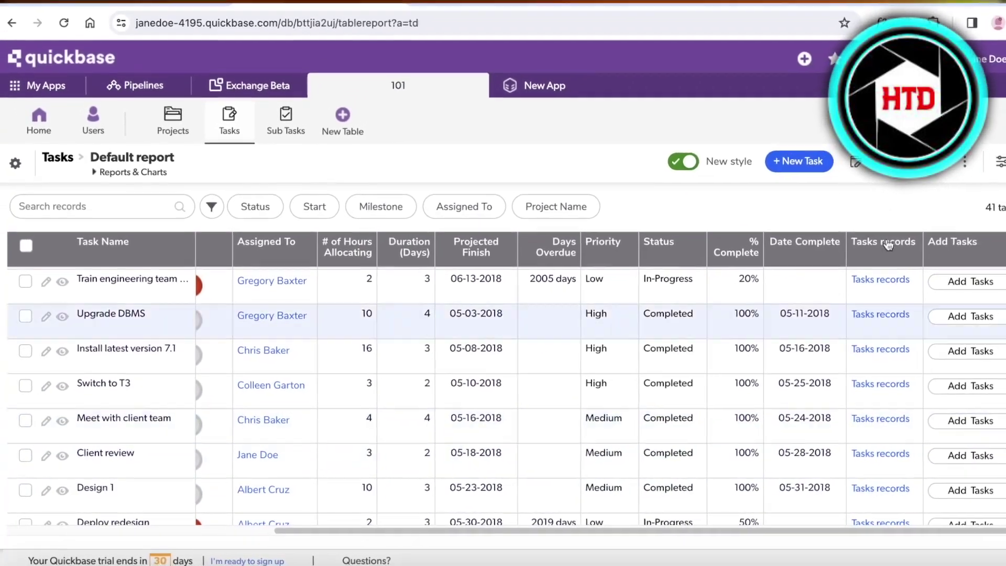
scroll(888, 245, "down", 10)
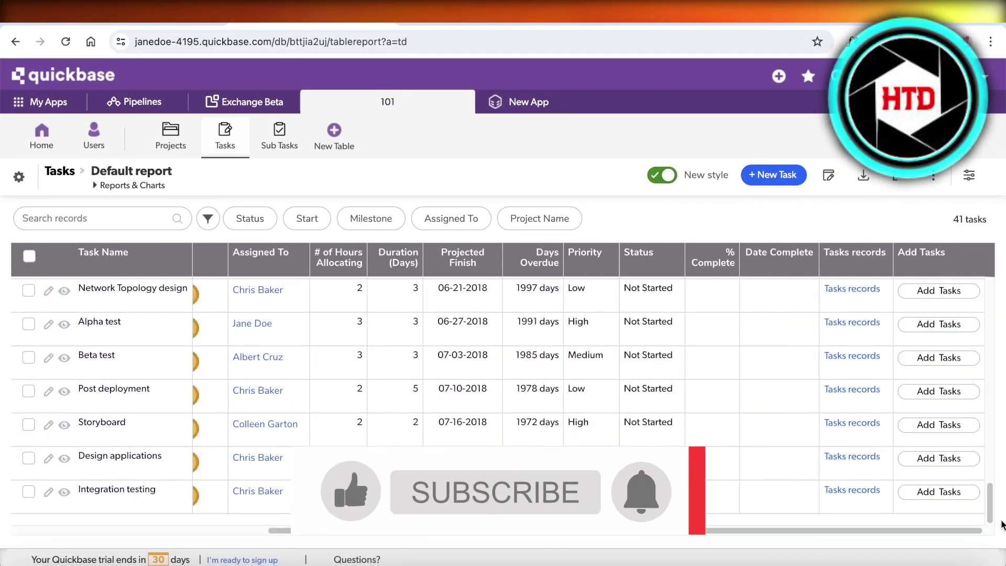
scroll(587, 366, "up", 10)
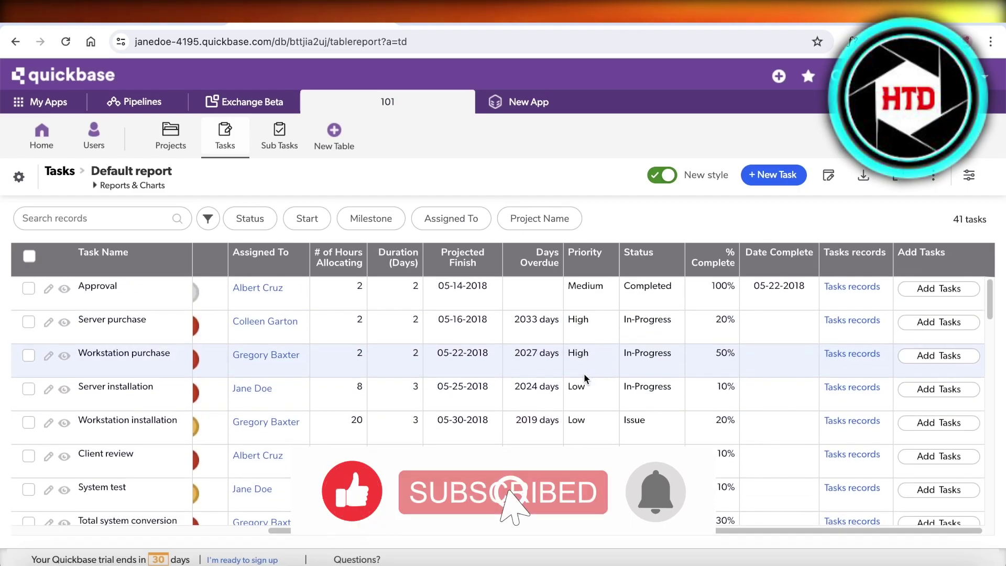